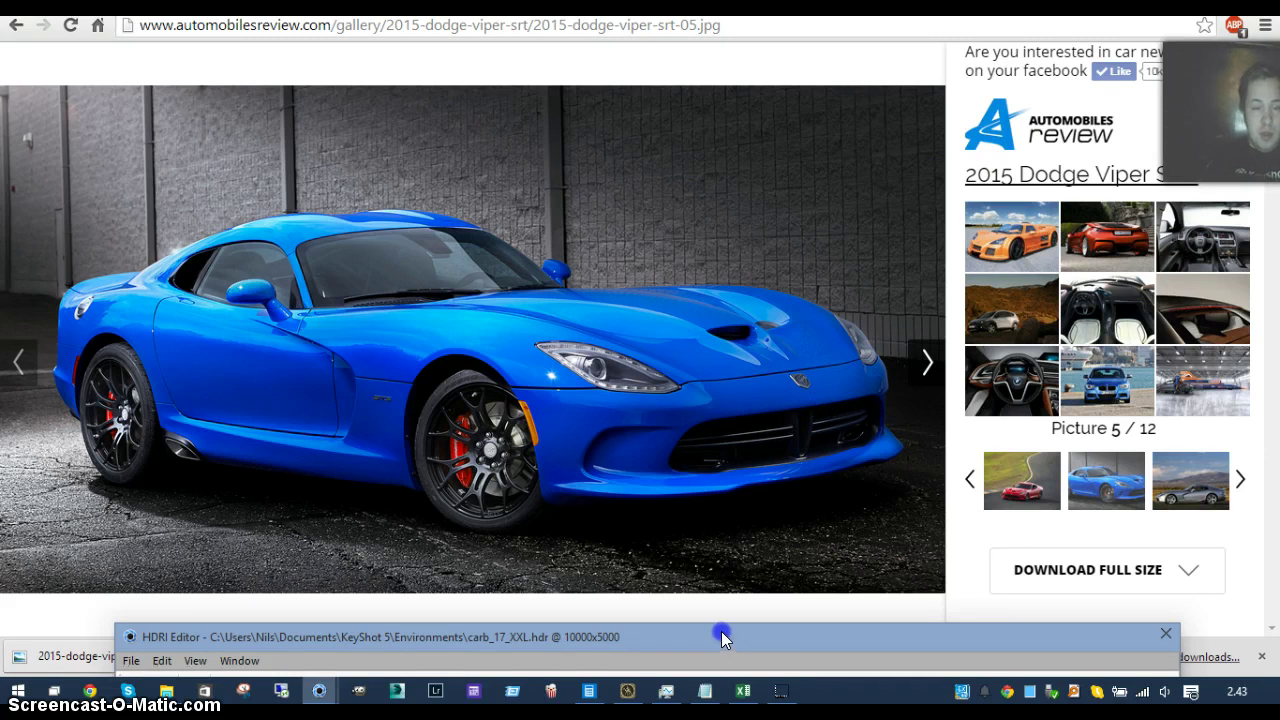
# - Switch from the browser to the KeyShot scene and place the HDRI Editor window beside the car render
pyautogui.moveTo(721, 636); pyautogui.dragTo(752, 86)
pyautogui.moveTo(320, 691)
pyautogui.click(267, 593)
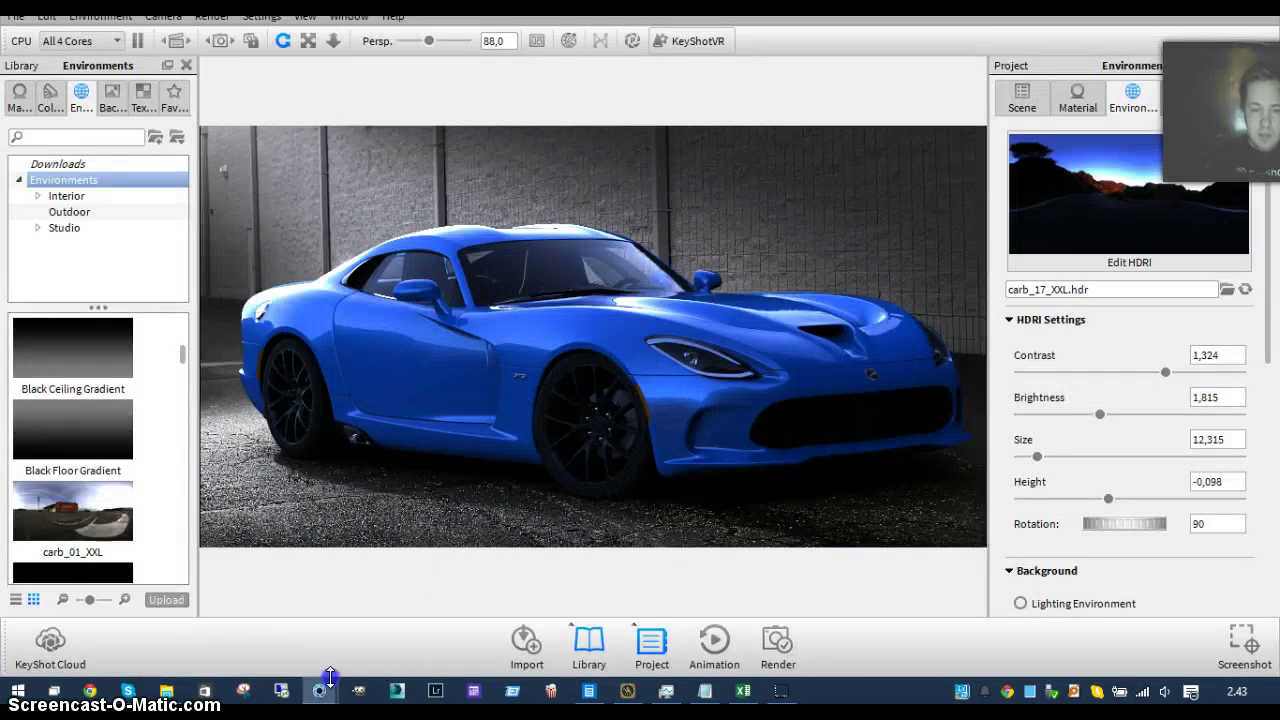
pyautogui.moveTo(325, 694)
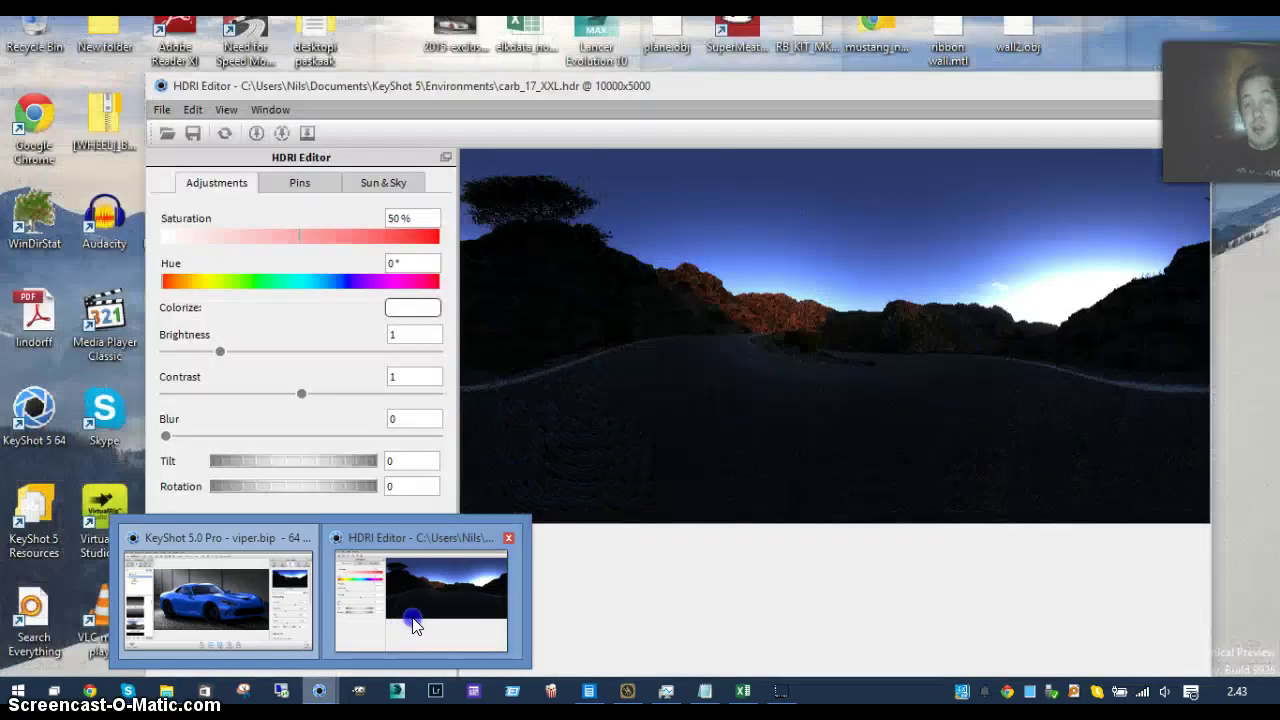
pyautogui.click(414, 623)
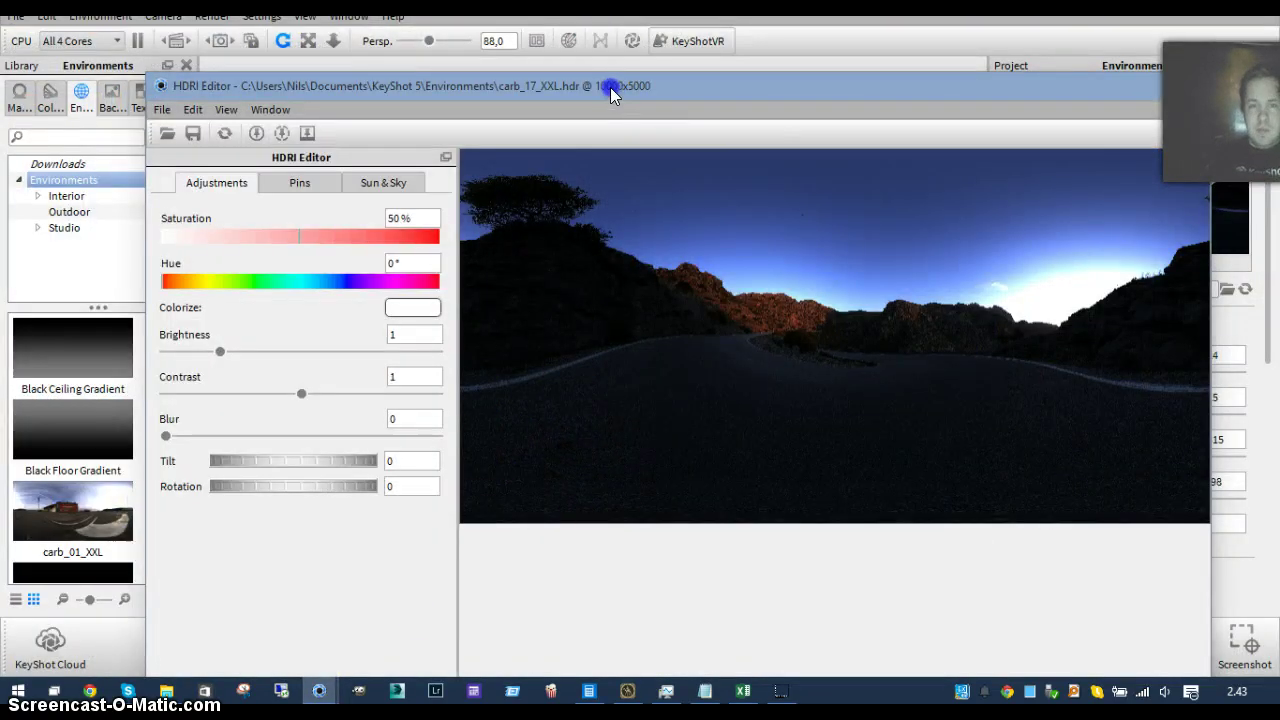
pyautogui.moveTo(609, 87); pyautogui.dragTo(1256, 384)
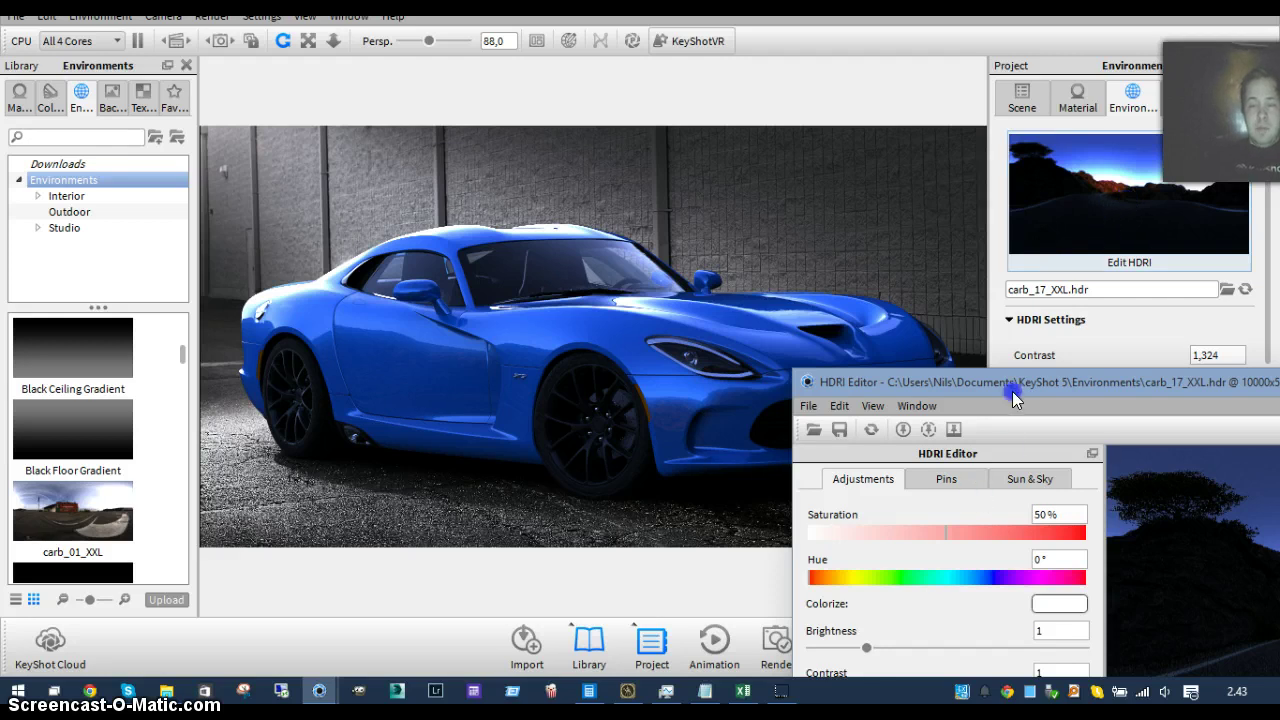
pyautogui.moveTo(1010, 389); pyautogui.dragTo(736, 271)
pyautogui.click(670, 360)
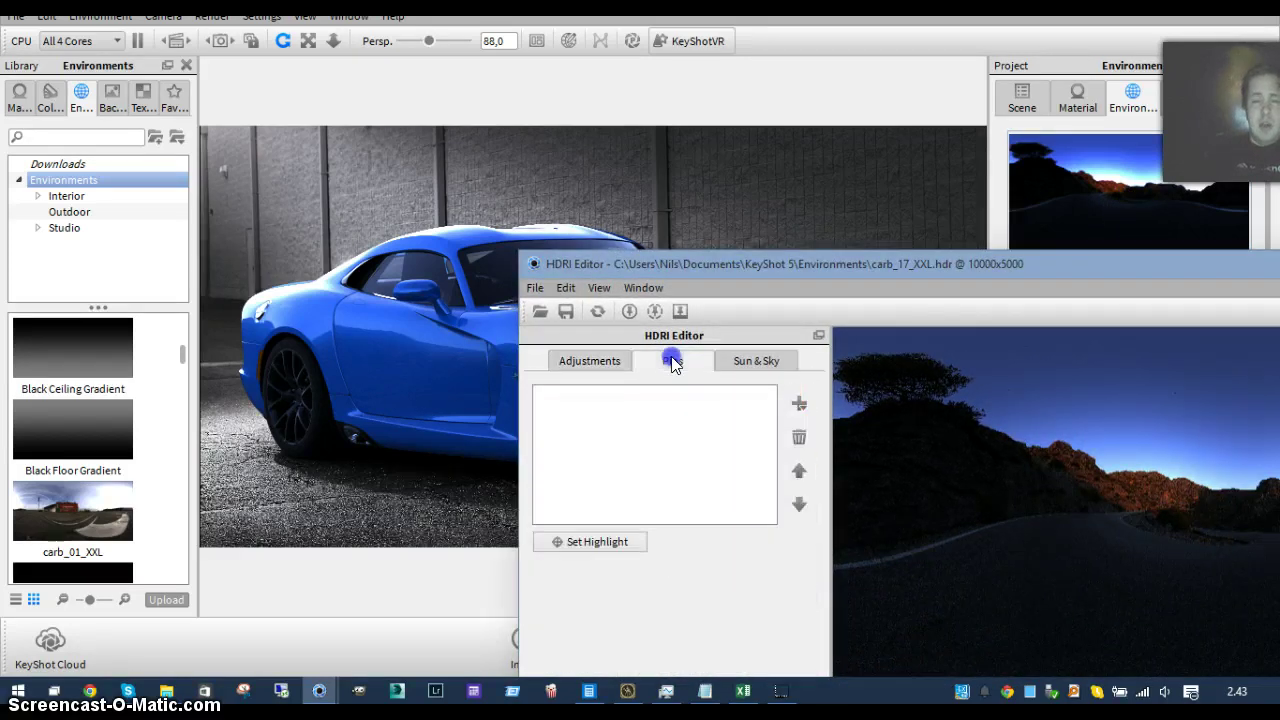
pyautogui.moveTo(892, 274); pyautogui.dragTo(1186, 178)
# - Lower the environment image's saturation to 23 % in the HDRI adjustments
pyautogui.click(970, 278)
pyautogui.click(920, 271)
pyautogui.moveTo(951, 327); pyautogui.dragTo(925, 329)
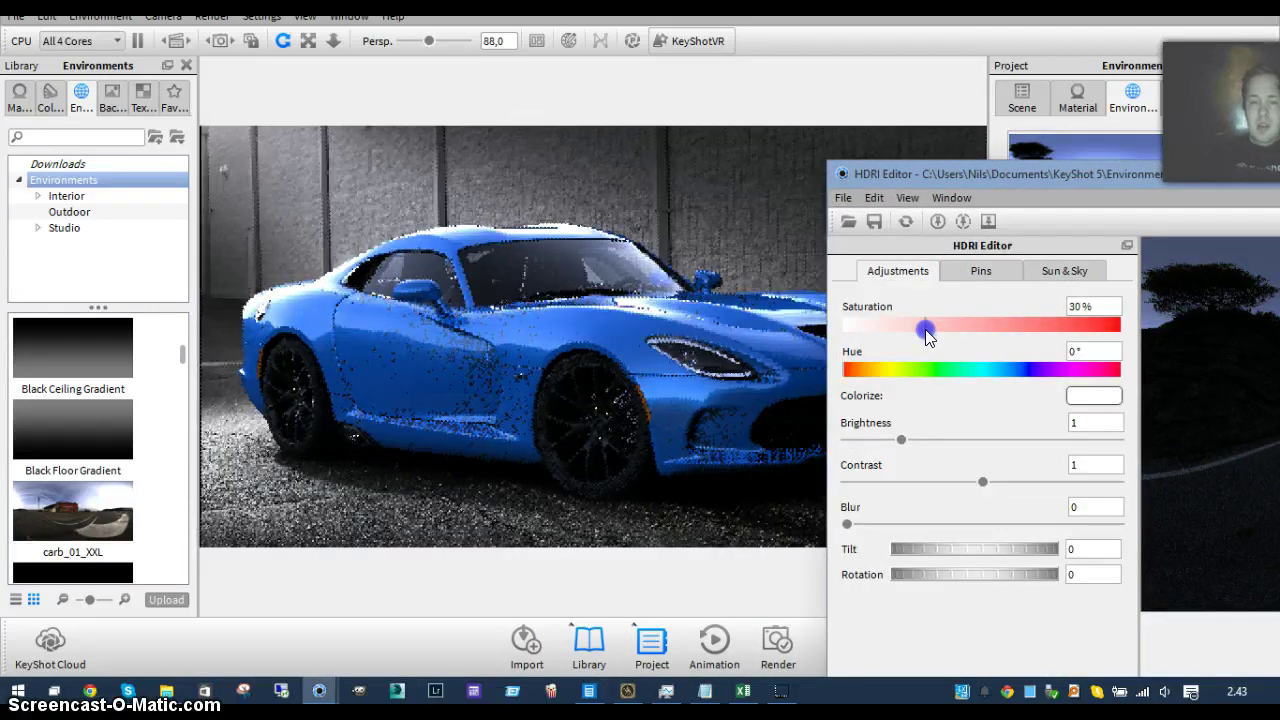
pyautogui.moveTo(925, 329); pyautogui.dragTo(907, 327)
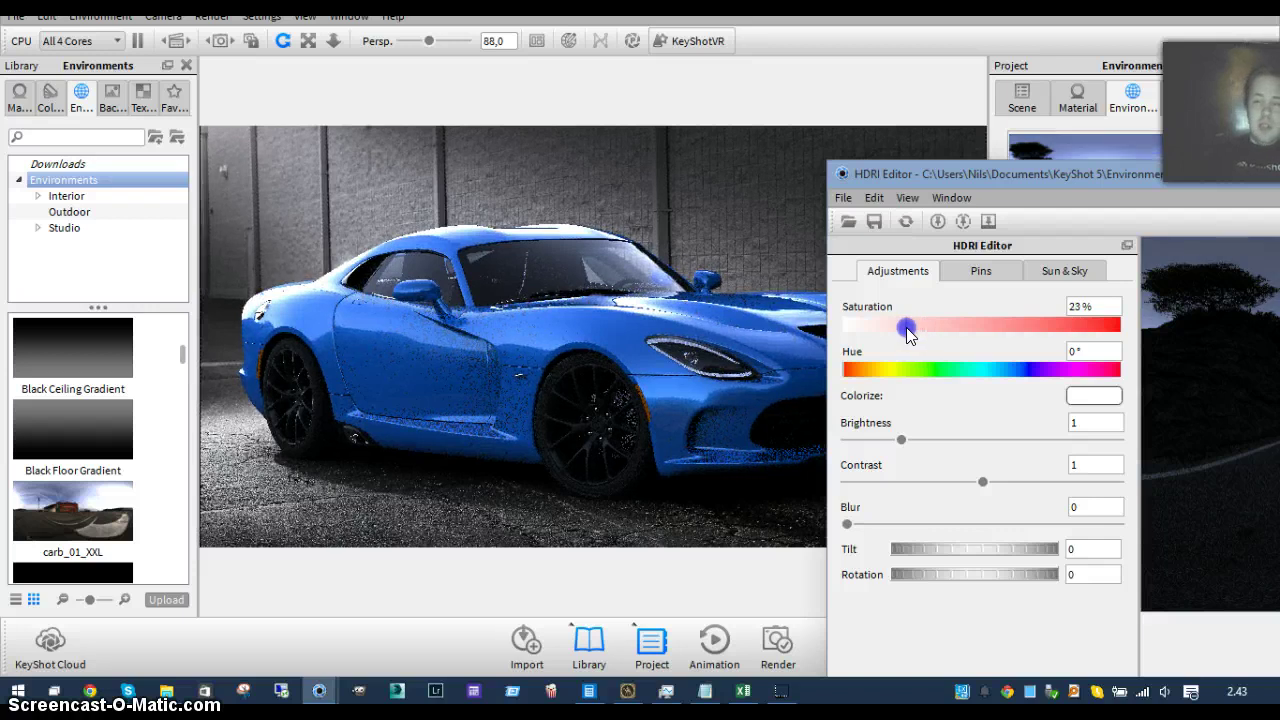
pyautogui.moveTo(922, 553)
pyautogui.mouseDown()
pyautogui.moveTo(967, 553)
pyautogui.moveTo(929, 551)
pyautogui.moveTo(954, 552)
pyautogui.moveTo(930, 558)
pyautogui.moveTo(946, 553)
pyautogui.moveTo(929, 572)
pyautogui.moveTo(946, 578)
pyautogui.moveTo(929, 576)
pyautogui.mouseUp()
# - Add a new light pin to the HDRI environment
pyautogui.moveTo(994, 175); pyautogui.dragTo(1065, 271)
pyautogui.click(674, 148)
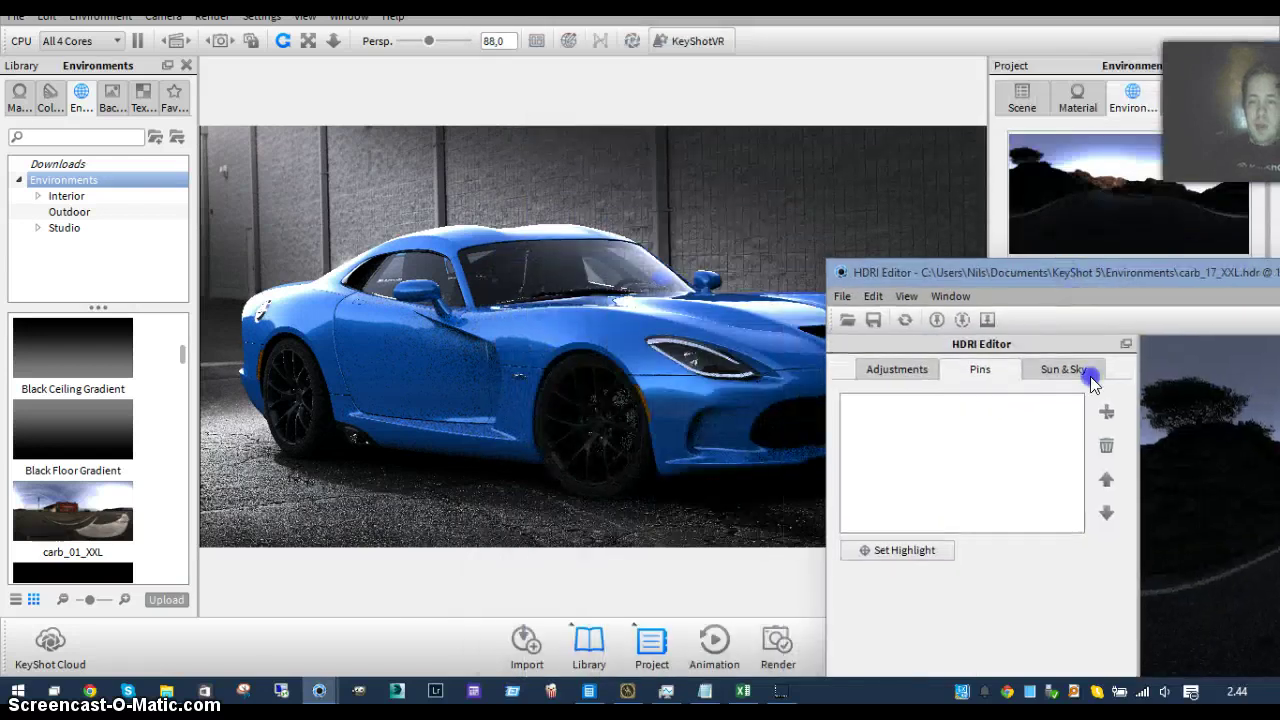
pyautogui.click(1107, 413)
pyautogui.click(1120, 434)
# - Position the new pin's highlight on the car's front wheel in the render
pyautogui.click(911, 550)
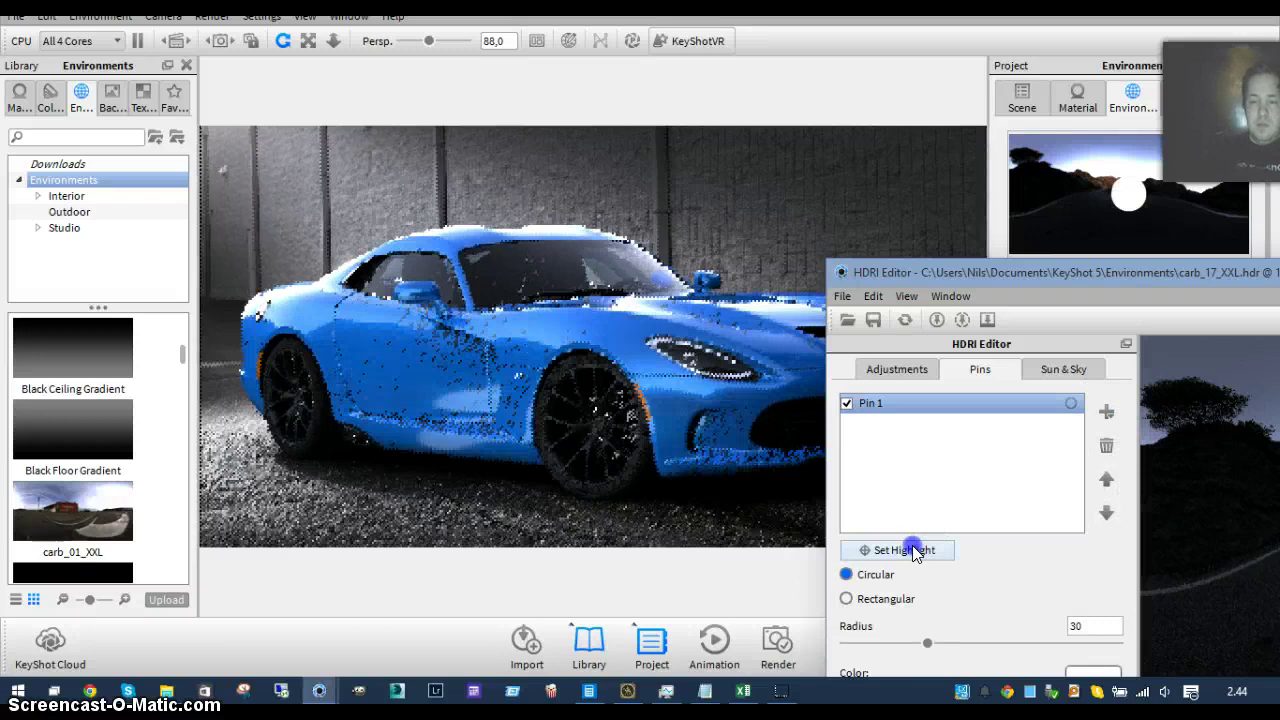
pyautogui.click(593, 438)
pyautogui.click(589, 446)
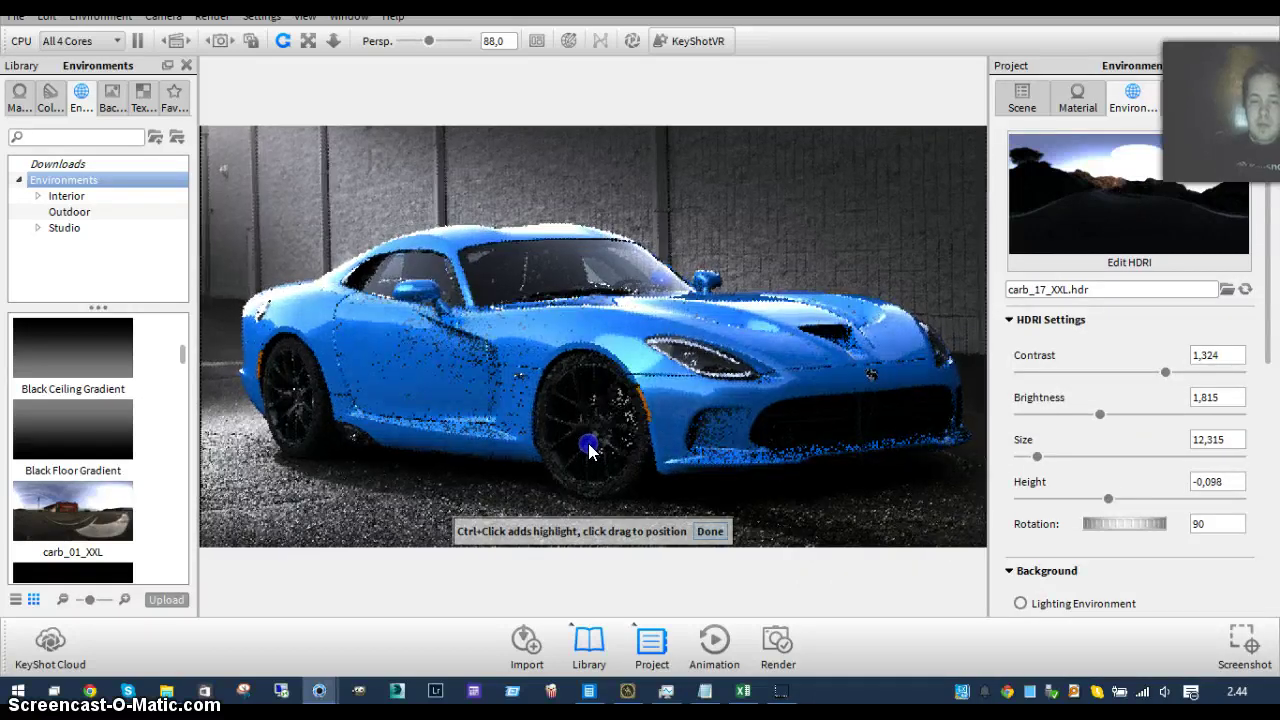
pyautogui.click(589, 450)
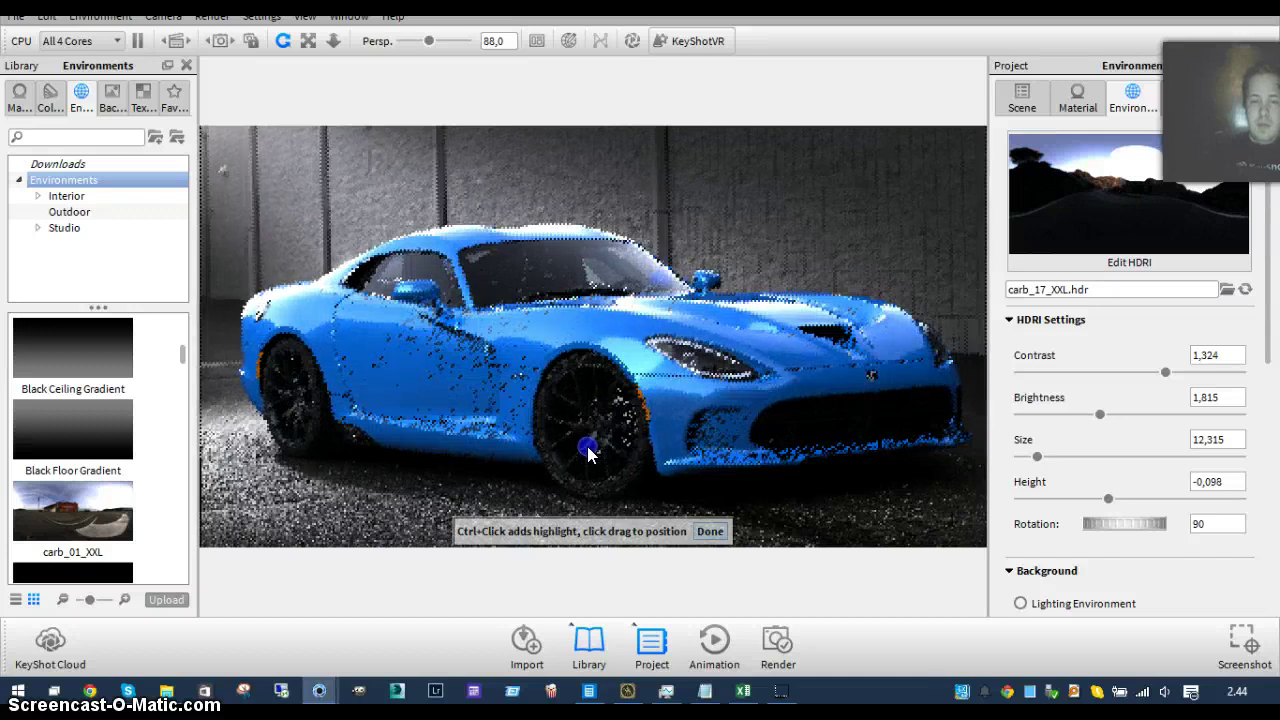
pyautogui.click(711, 531)
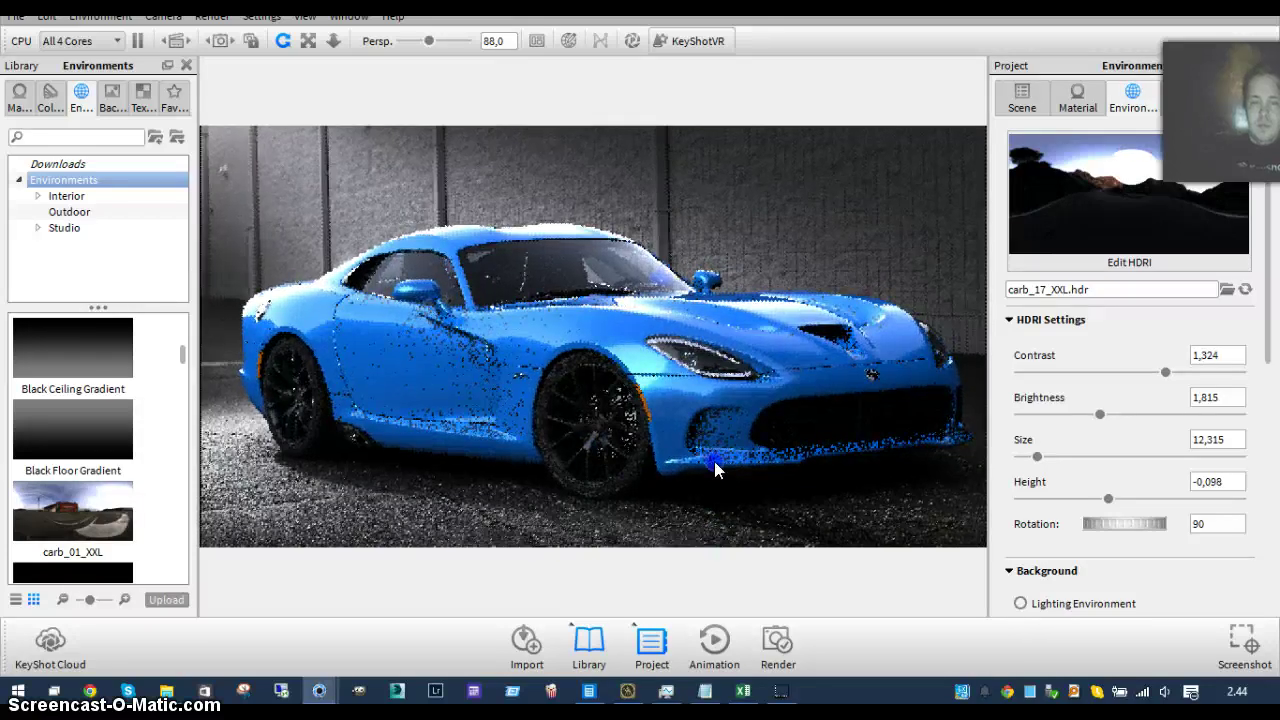
# - Reduce Pin 1's radius to 15,9 and reposition its highlight on the front wheel rim
pyautogui.hotkey('alt', 'Tab')
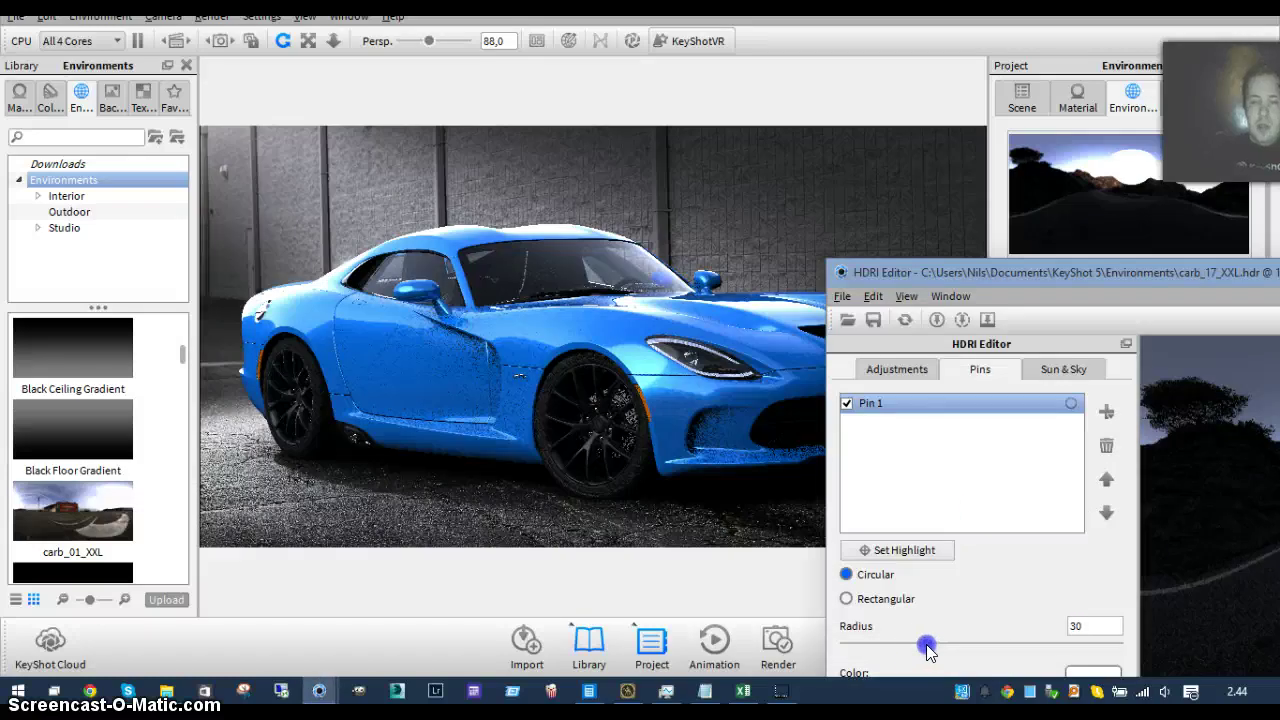
pyautogui.moveTo(926, 647); pyautogui.dragTo(895, 648)
pyautogui.click(893, 558)
pyautogui.moveTo(608, 443); pyautogui.dragTo(588, 450)
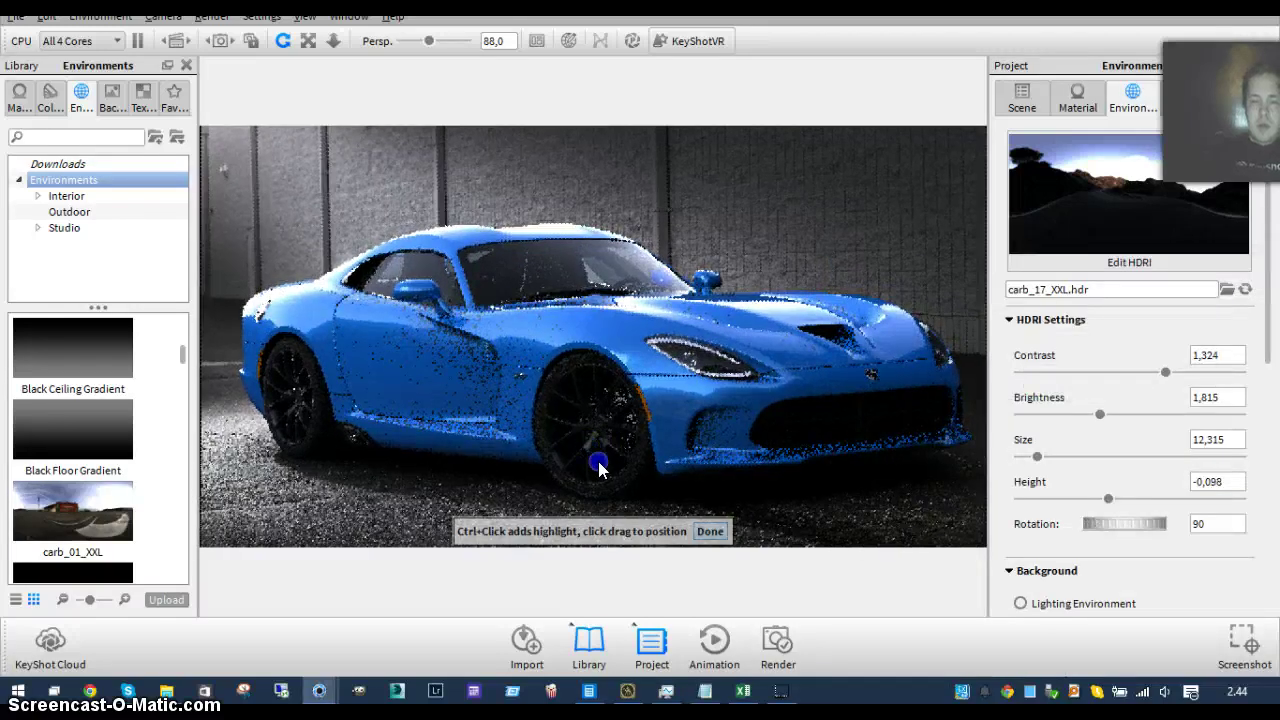
pyautogui.click(713, 540)
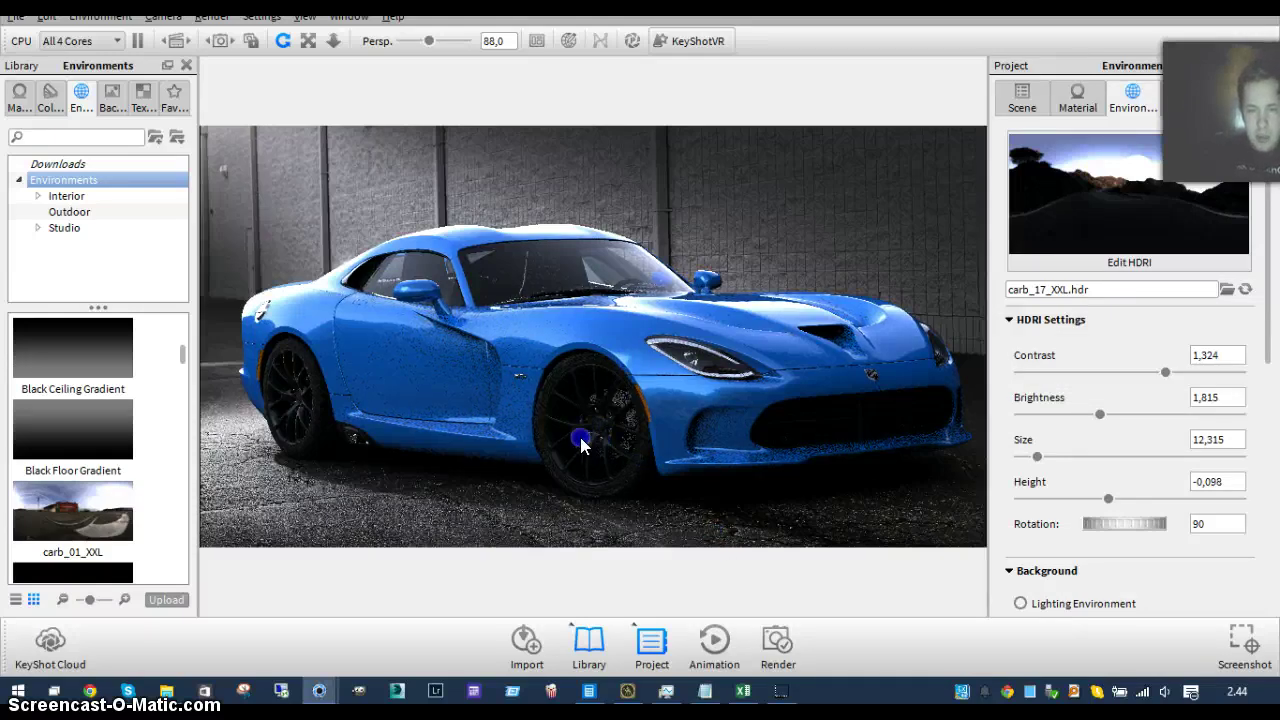
# - Move Pin 1 slightly lower in the HDRI image, close to the hill line
pyautogui.keyDown('ctrl'); pyautogui.keyDown('alt'); pyautogui.click(622, 372); pyautogui.keyUp('alt'); pyautogui.keyUp('ctrl')
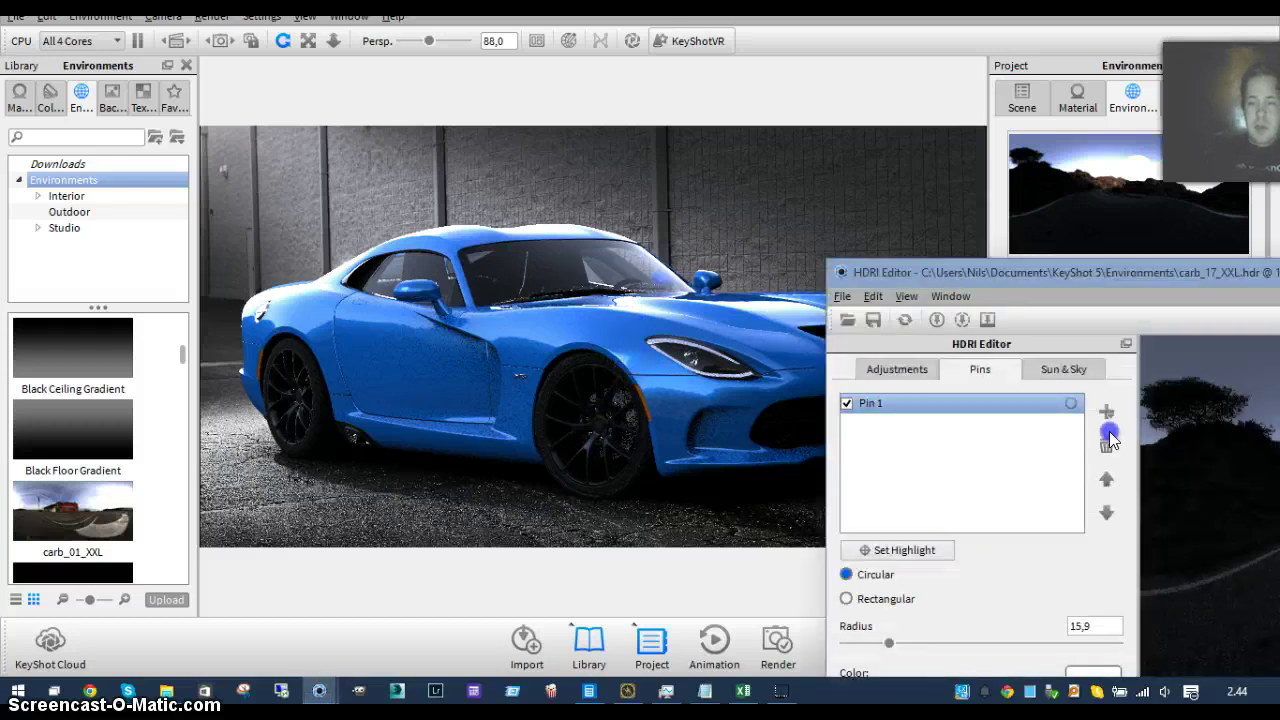
pyautogui.moveTo(968, 273); pyautogui.dragTo(251, 423)
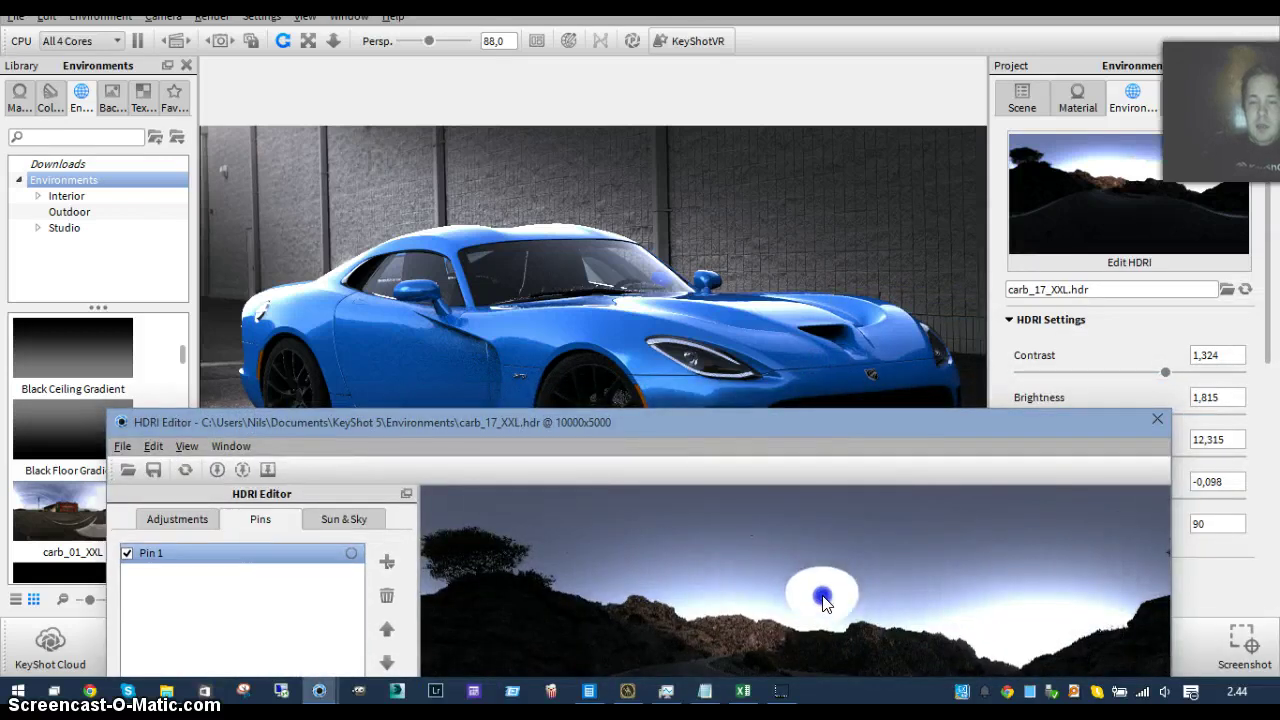
pyautogui.moveTo(822, 600); pyautogui.dragTo(822, 613)
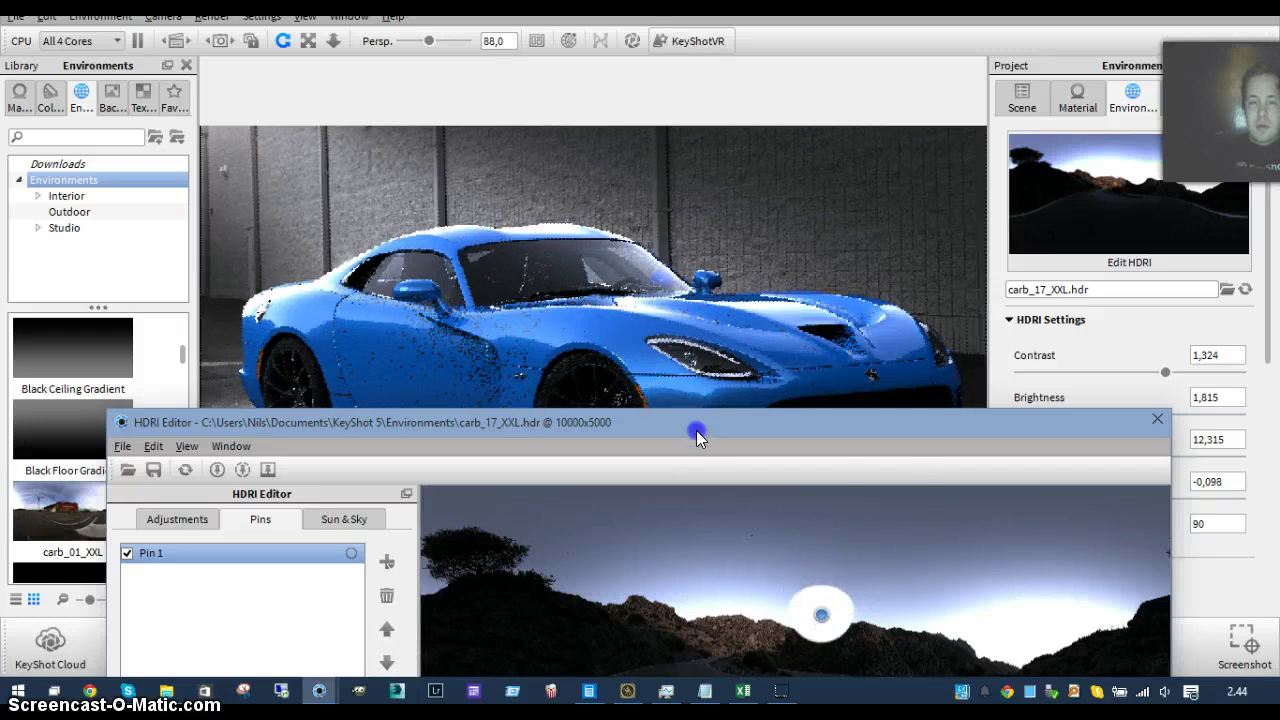
# - Set Pin 1's brightness to 3,189 and its radius to 7,6
pyautogui.moveTo(695, 430); pyautogui.dragTo(1180, 199)
pyautogui.moveTo(943, 202); pyautogui.dragTo(1114, 116)
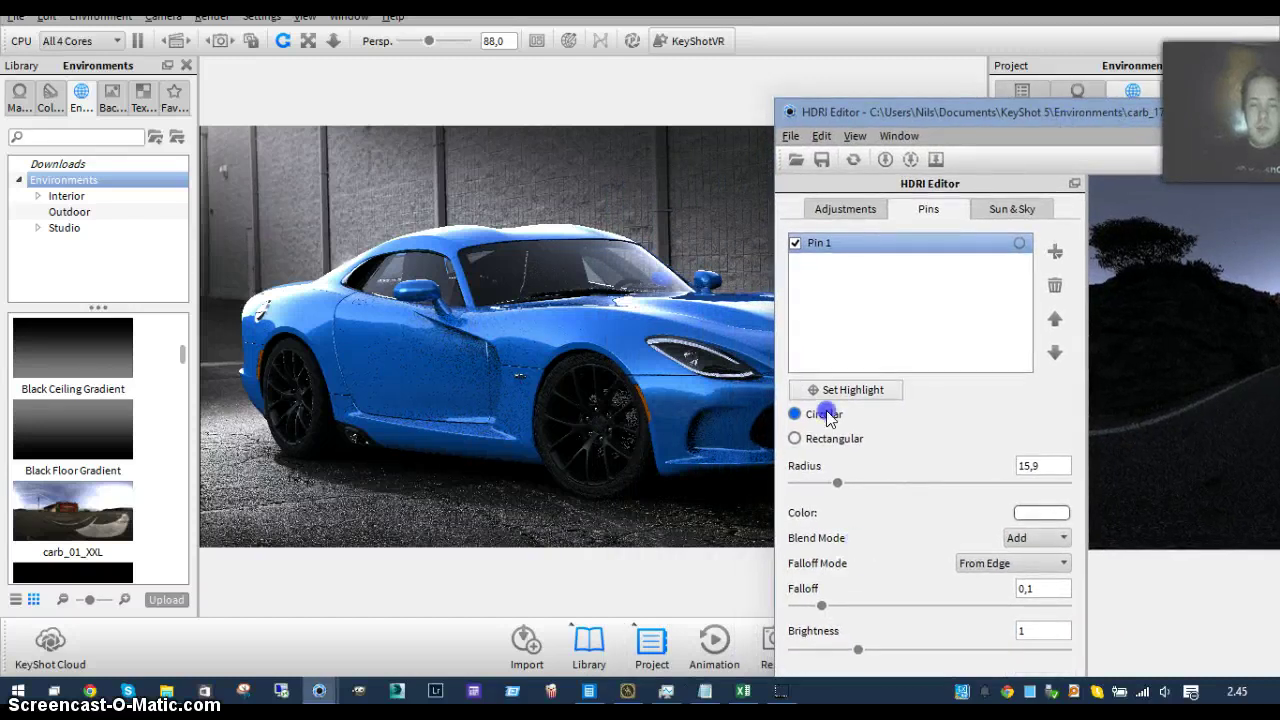
pyautogui.moveTo(862, 655); pyautogui.dragTo(890, 657)
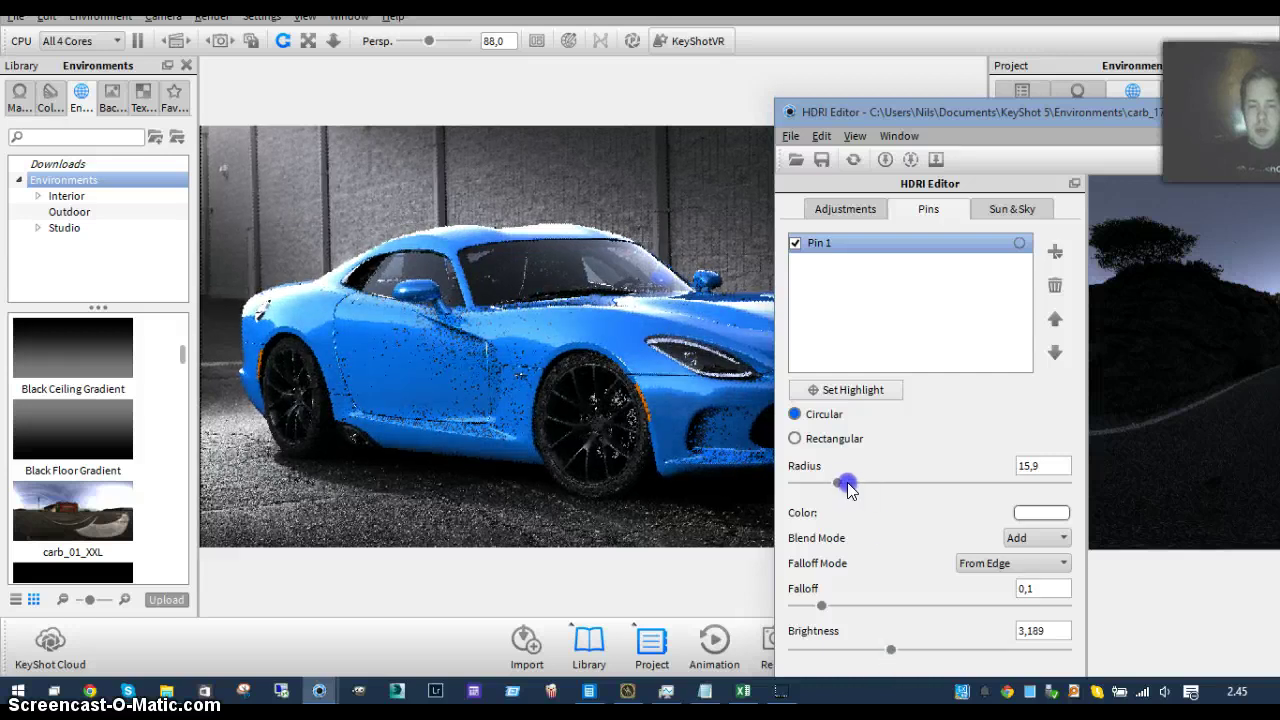
pyautogui.moveTo(842, 487); pyautogui.dragTo(820, 486)
# - Place the smaller pin's highlight on the front wheel of the car, adjusting it until the rim is lit
pyautogui.click(855, 389)
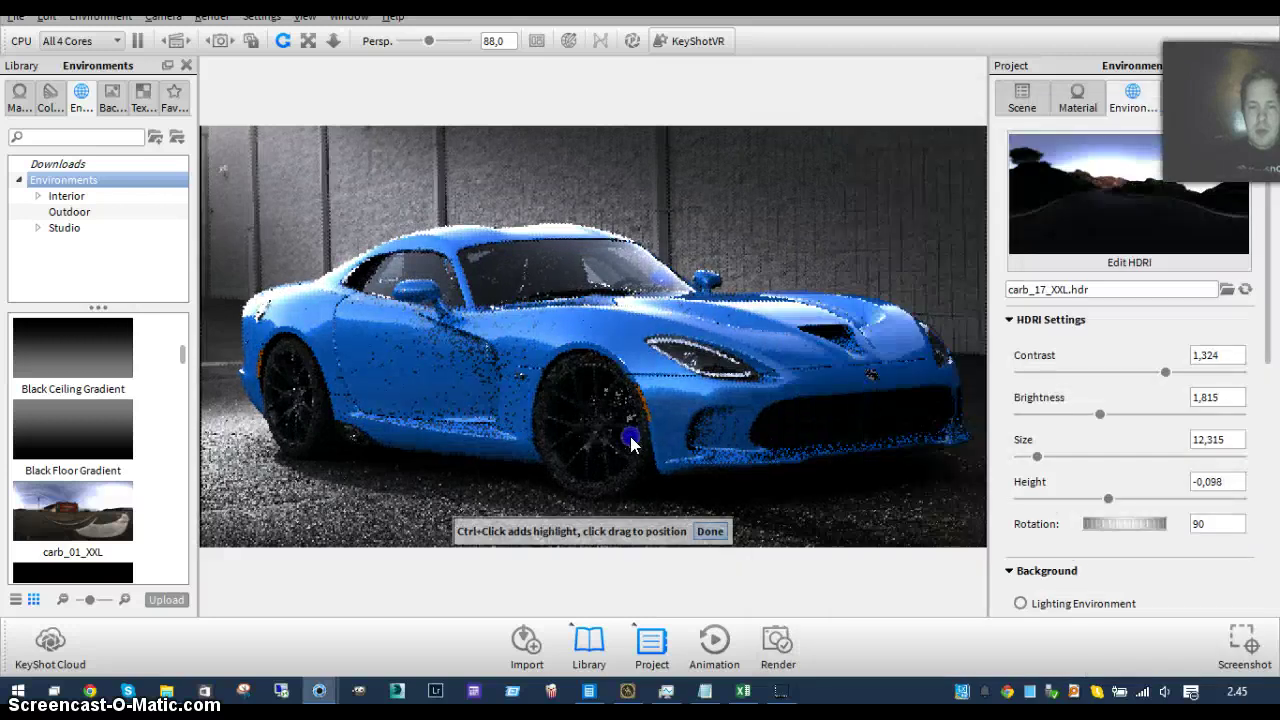
pyautogui.click(581, 482)
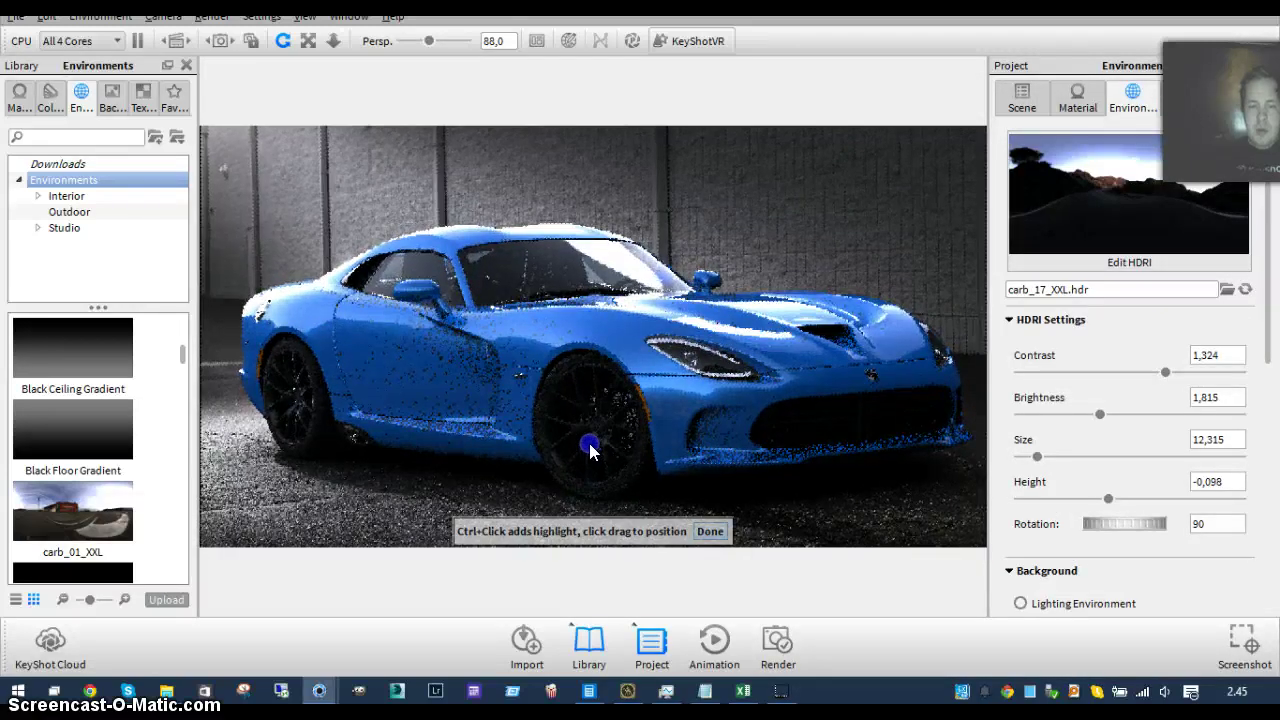
pyautogui.moveTo(590, 452); pyautogui.dragTo(599, 441)
pyautogui.click(595, 445)
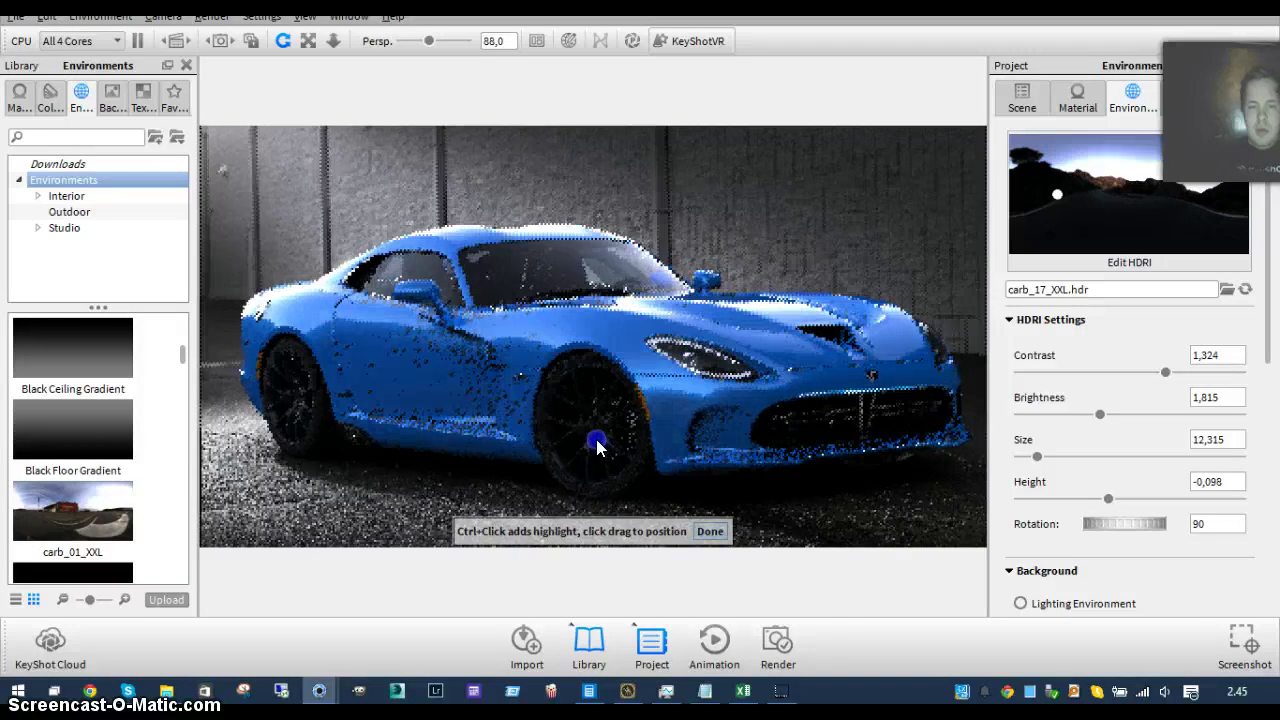
pyautogui.moveTo(595, 447); pyautogui.dragTo(593, 447)
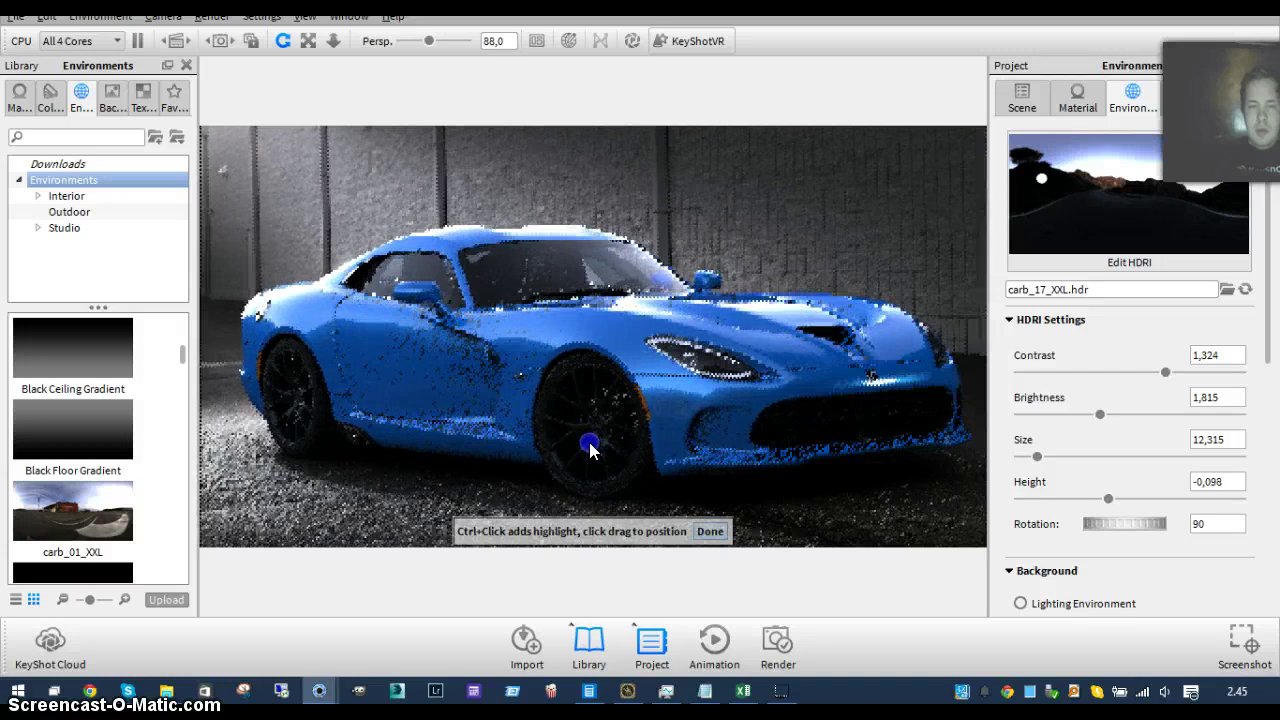
pyautogui.click(590, 452)
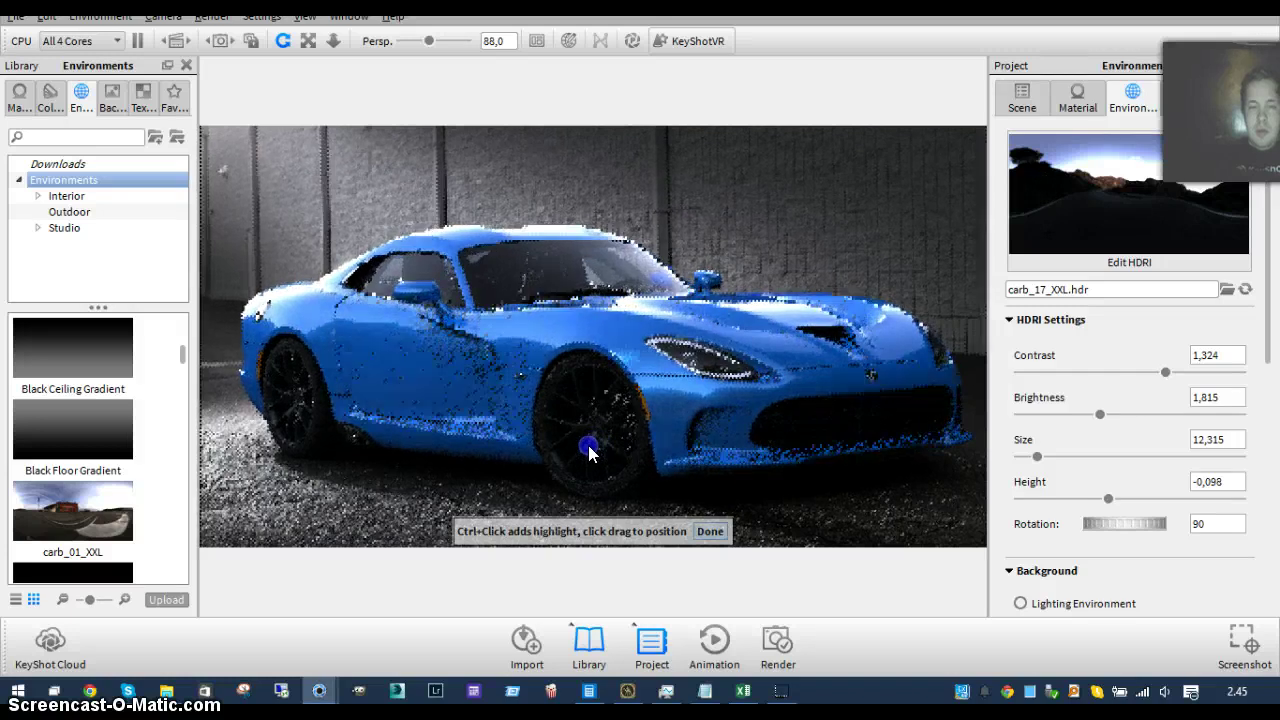
pyautogui.click(711, 531)
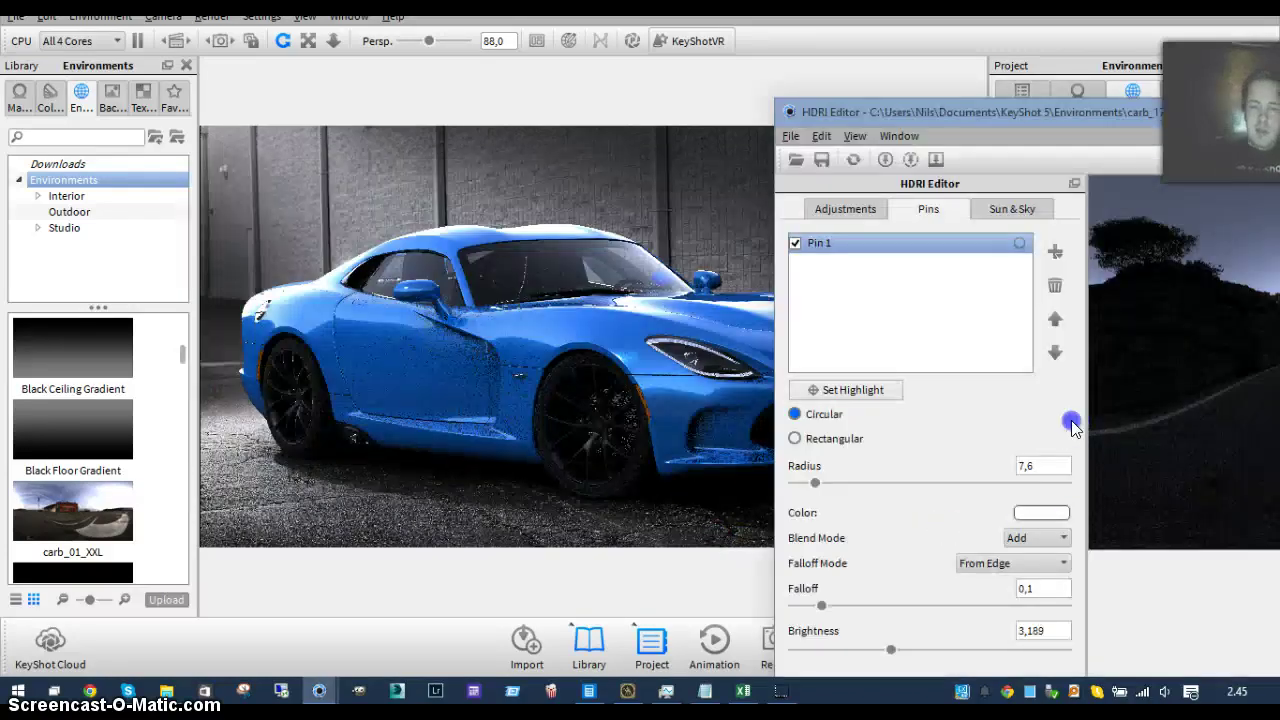
# - Check Pin 1 in the HDRI image, and set its brightness to 9,929 and falloff to 0,408
pyautogui.moveTo(1128, 119); pyautogui.dragTo(952, 123)
pyautogui.moveTo(1205, 127); pyautogui.dragTo(292, 398)
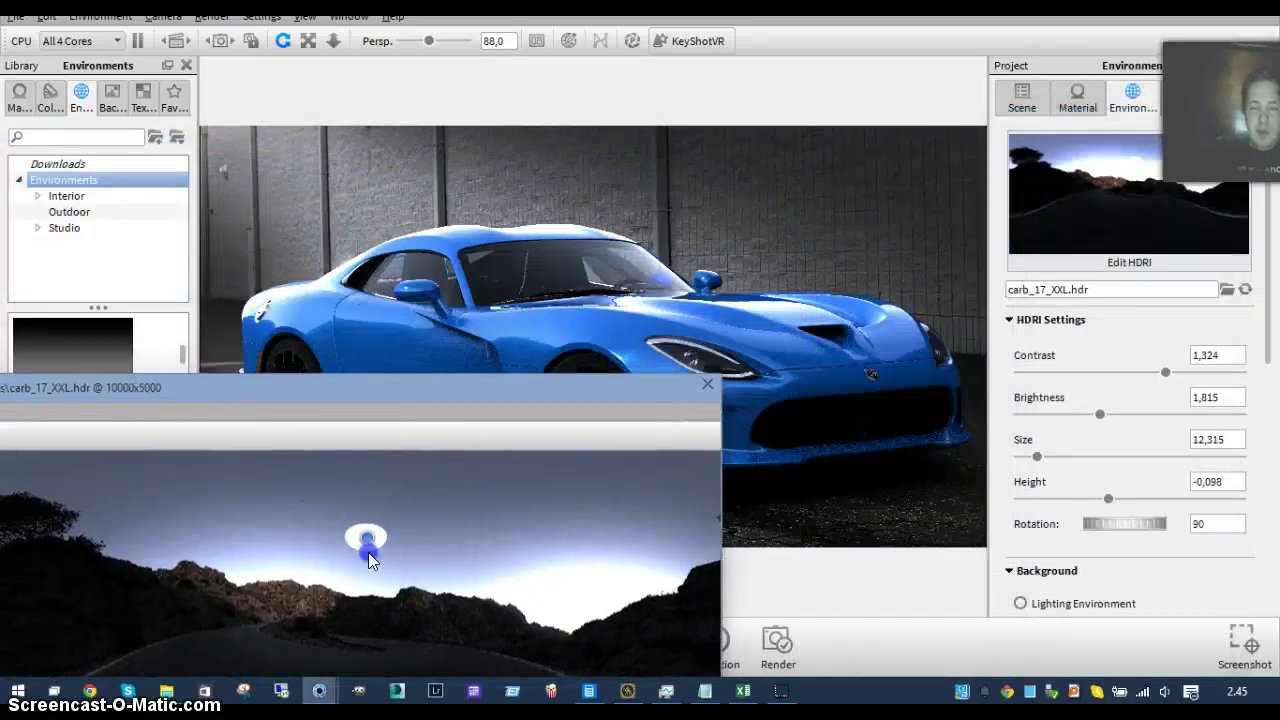
pyautogui.moveTo(421, 426); pyautogui.dragTo(431, 513)
pyautogui.moveTo(170, 458); pyautogui.dragTo(1053, 92)
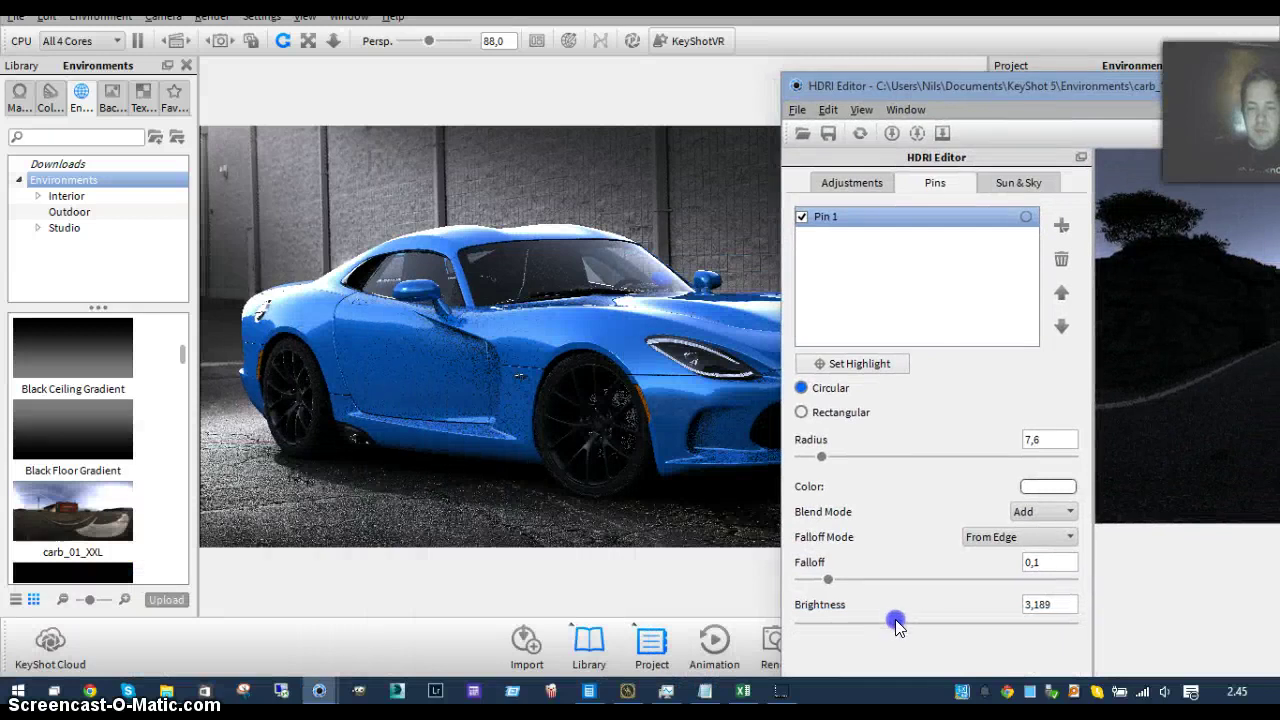
pyautogui.moveTo(895, 622); pyautogui.dragTo(945, 623)
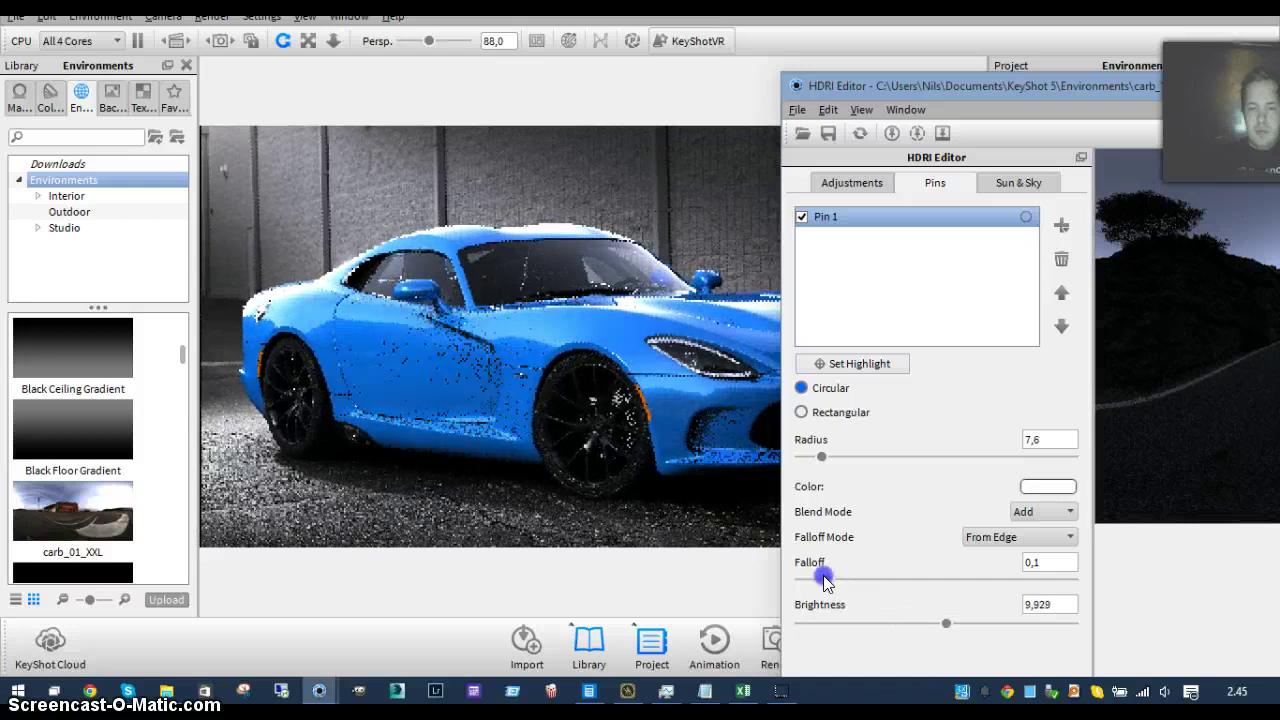
pyautogui.click(907, 589)
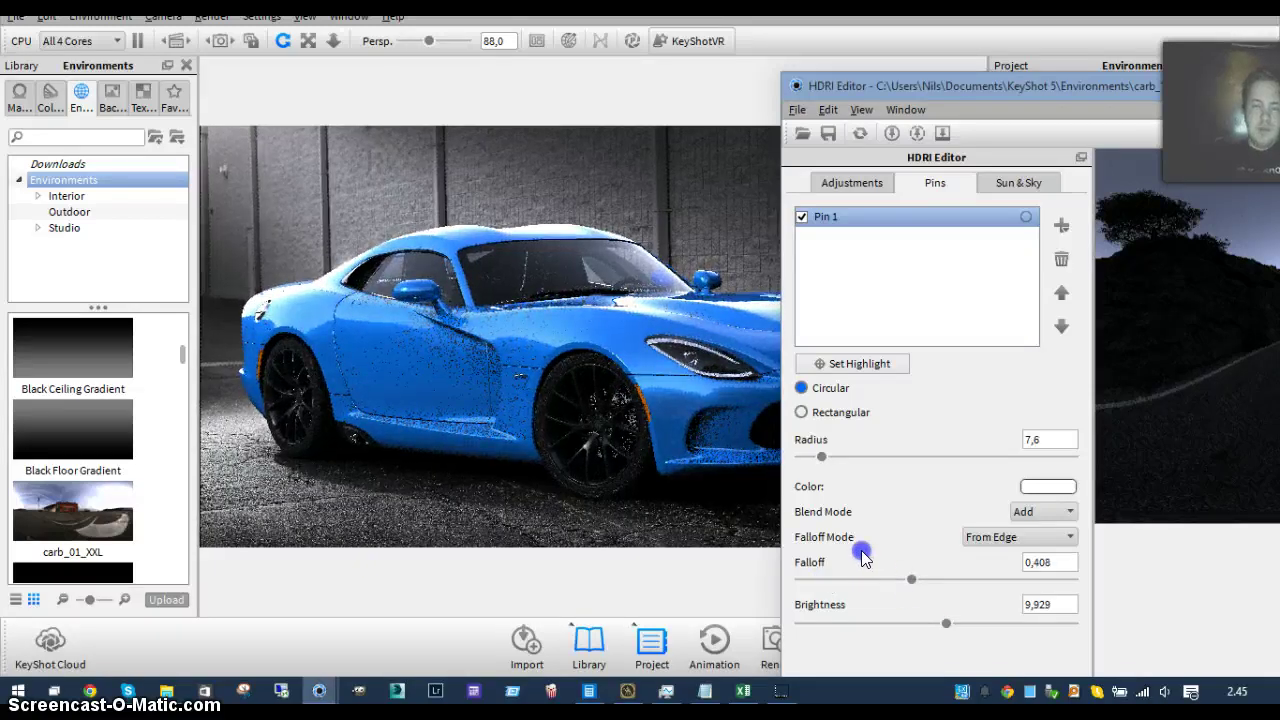
# - Duplicate Pin 1 in the pin list
pyautogui.click(1061, 226)
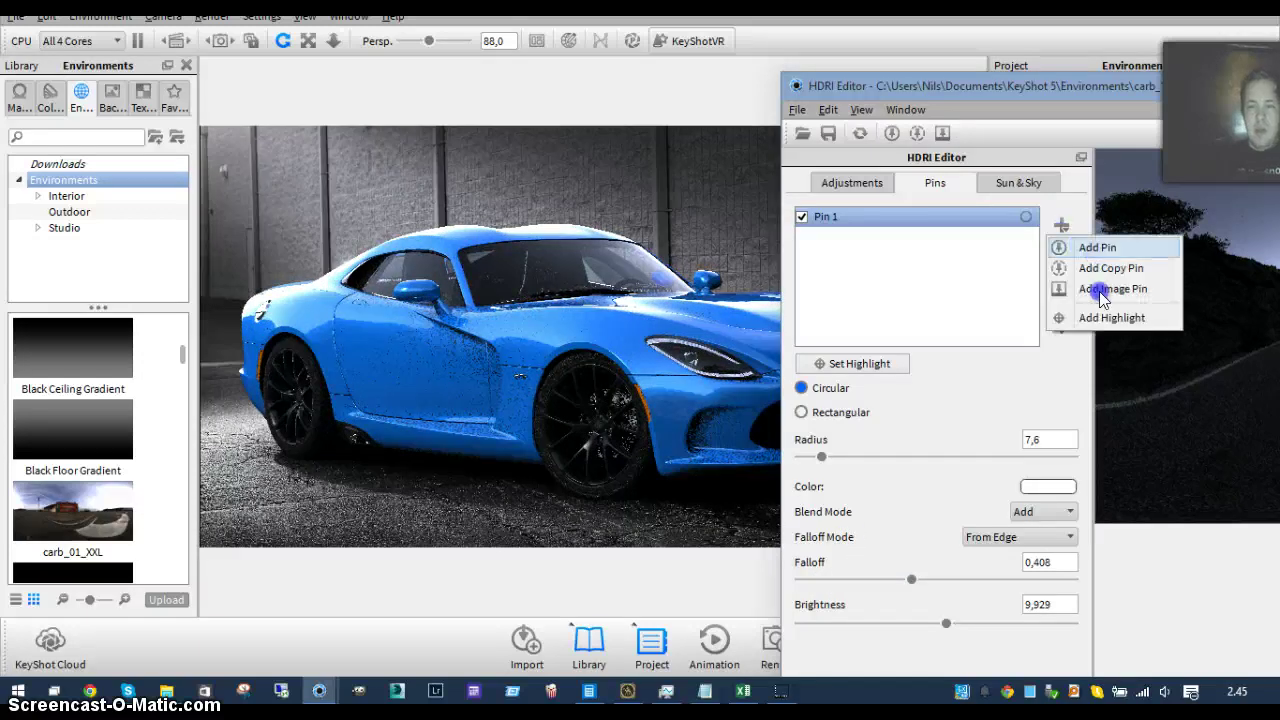
pyautogui.click(1000, 223)
pyautogui.rightClick(1000, 223)
pyautogui.click(1042, 257)
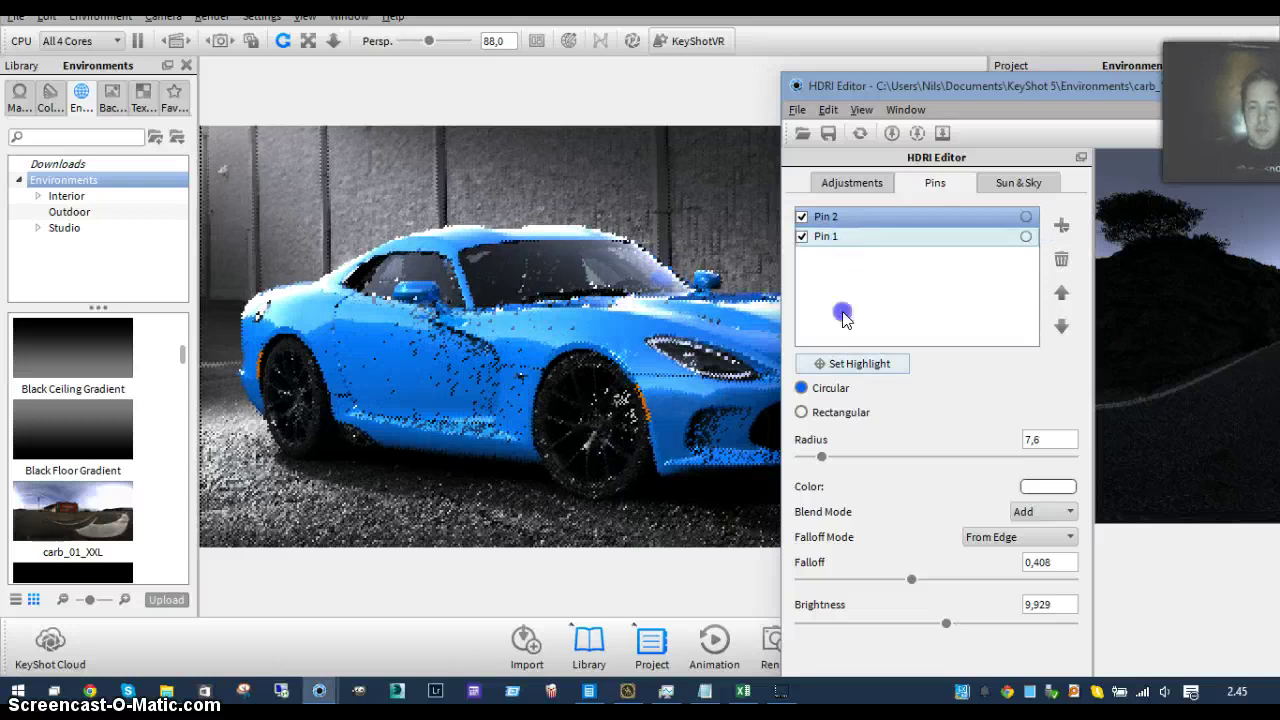
# - Position Pin 2's highlight on the car's rear wheel and return to the HDRI Editor
pyautogui.click(842, 368)
pyautogui.click(298, 401)
pyautogui.moveTo(298, 408); pyautogui.dragTo(290, 418)
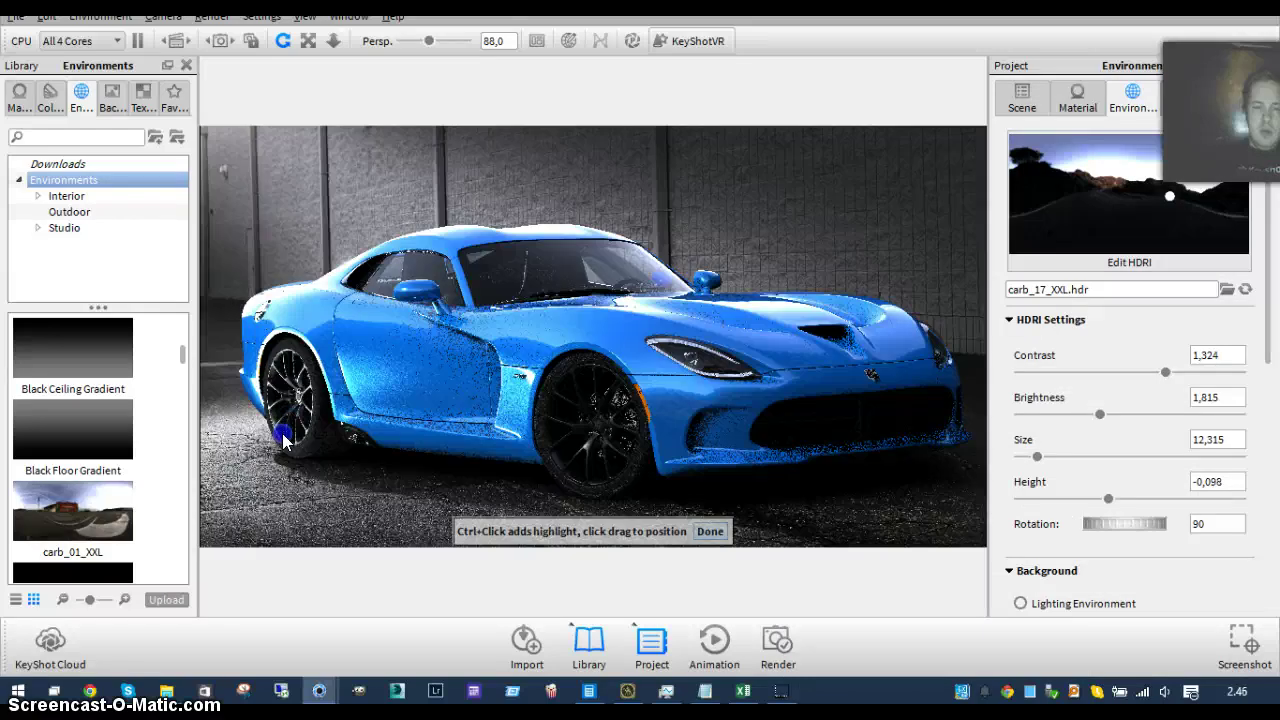
pyautogui.moveTo(284, 445); pyautogui.dragTo(284, 437)
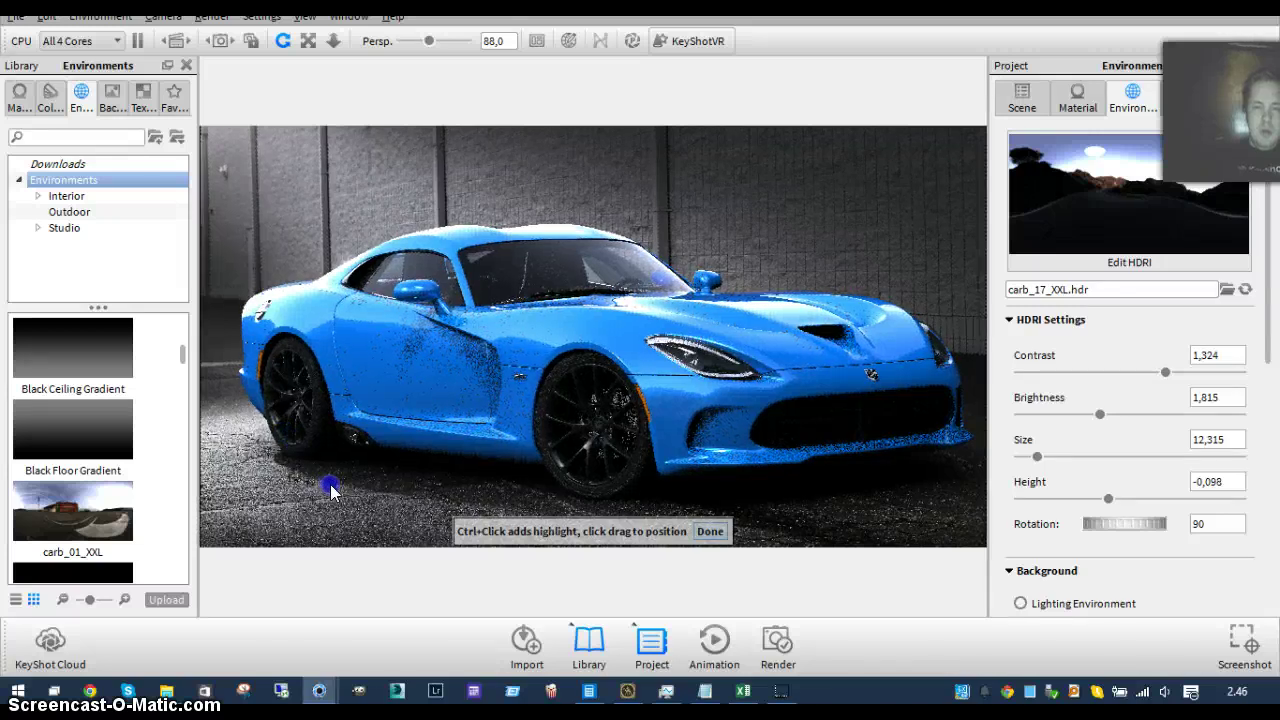
pyautogui.rightClick(698, 527)
pyautogui.press('Escape')
pyautogui.click(709, 531)
pyautogui.hotkey('alt', 'Tab')
pyautogui.press('Tab')
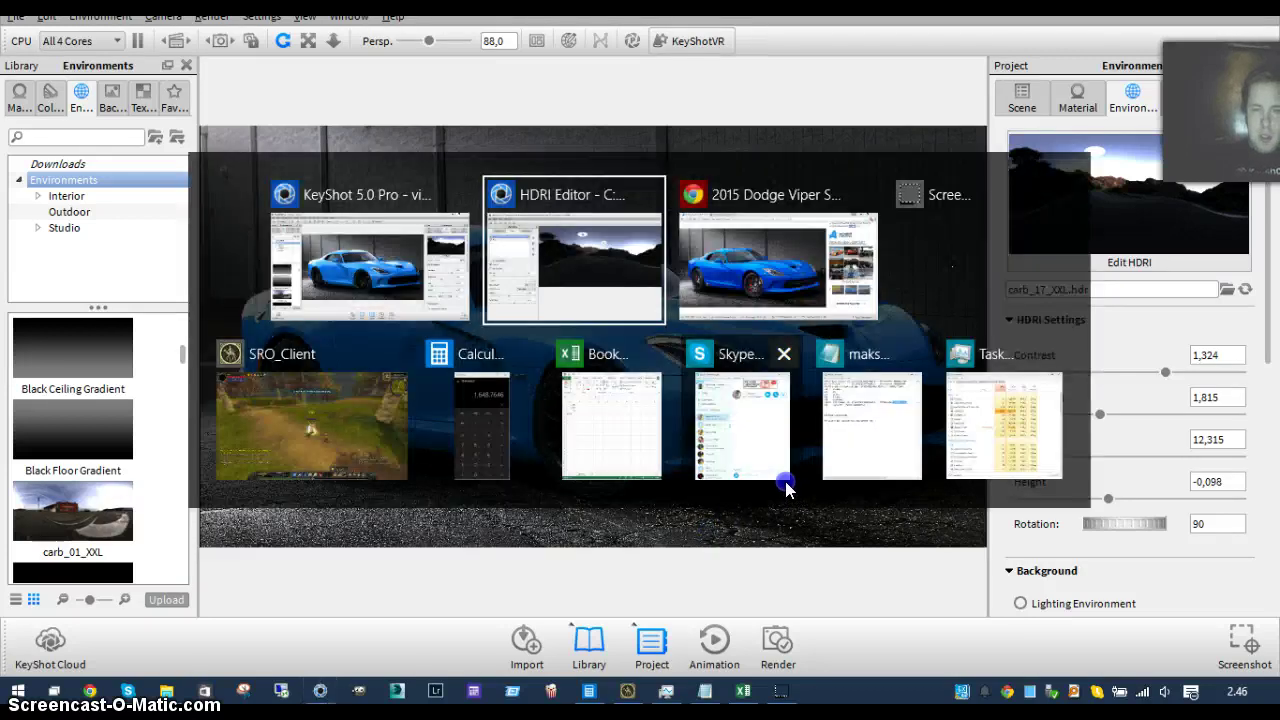
# - Lower the environment's HDRI brightness to 1,005 and compare the render with the reference photo in the browser
pyautogui.hotkey('alt', 'Tab')
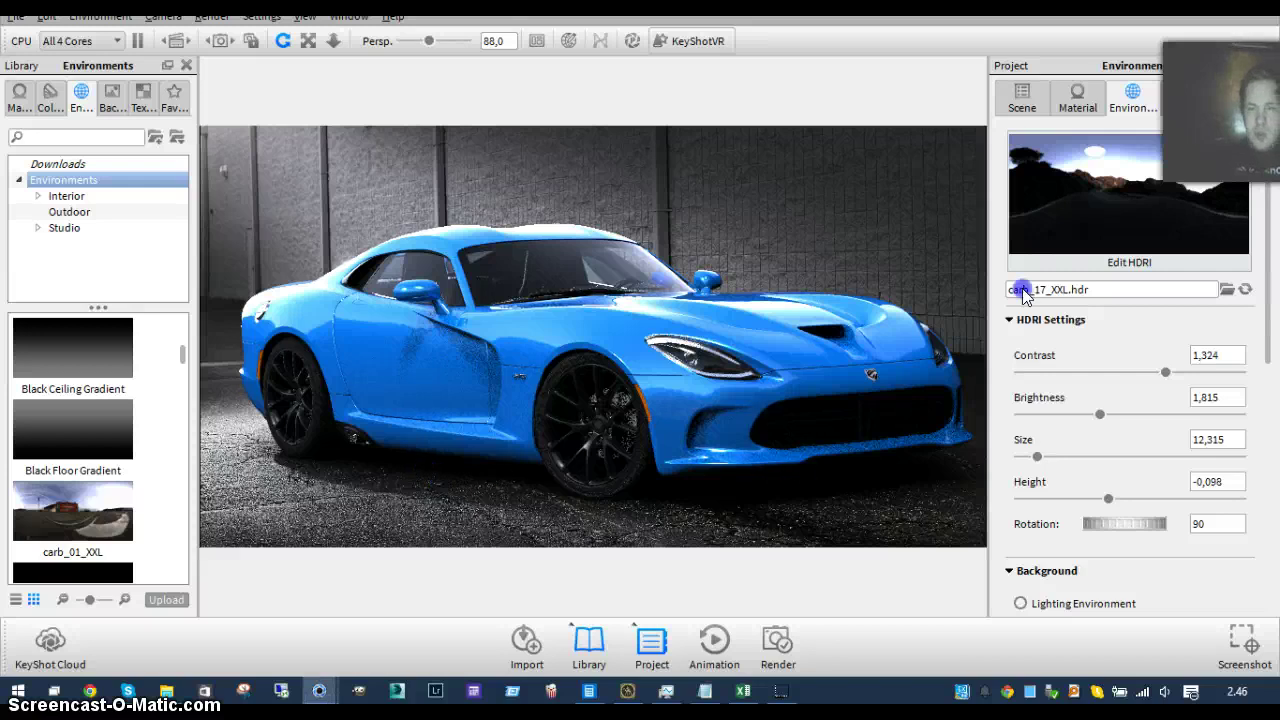
pyautogui.hotkey('alt', 'Tab')
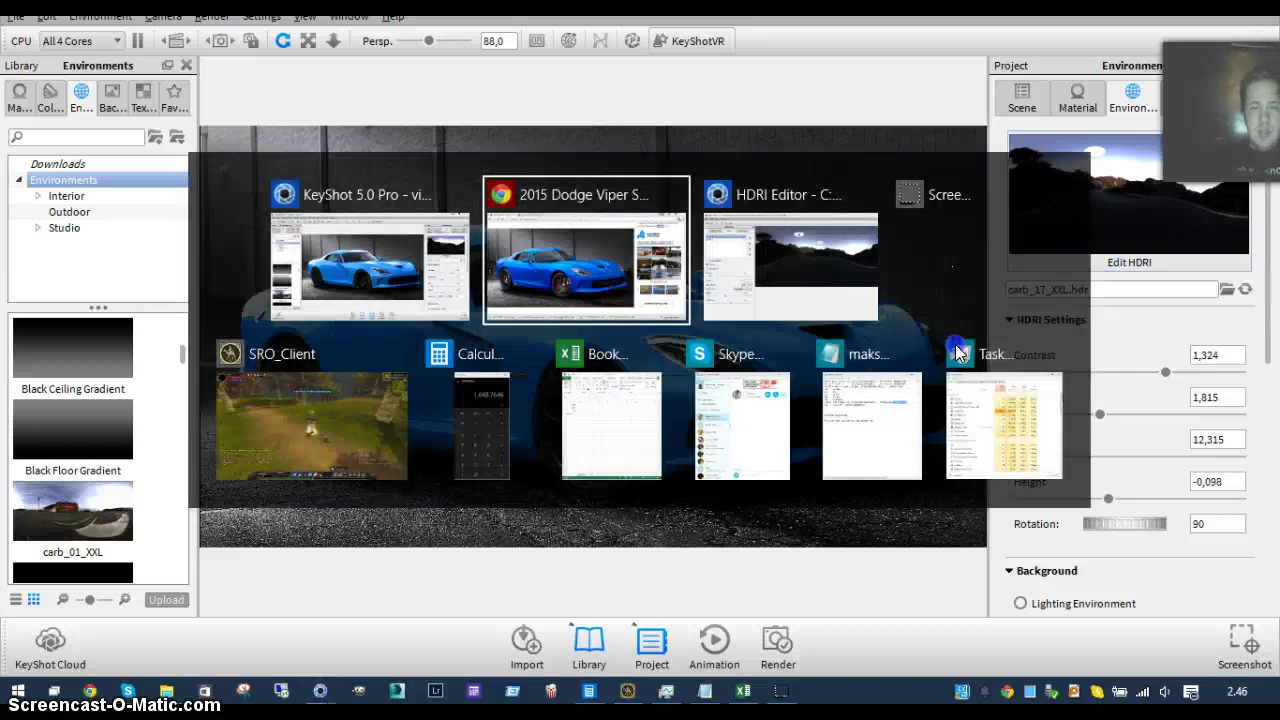
pyautogui.hotkey('alt', 'Tab')
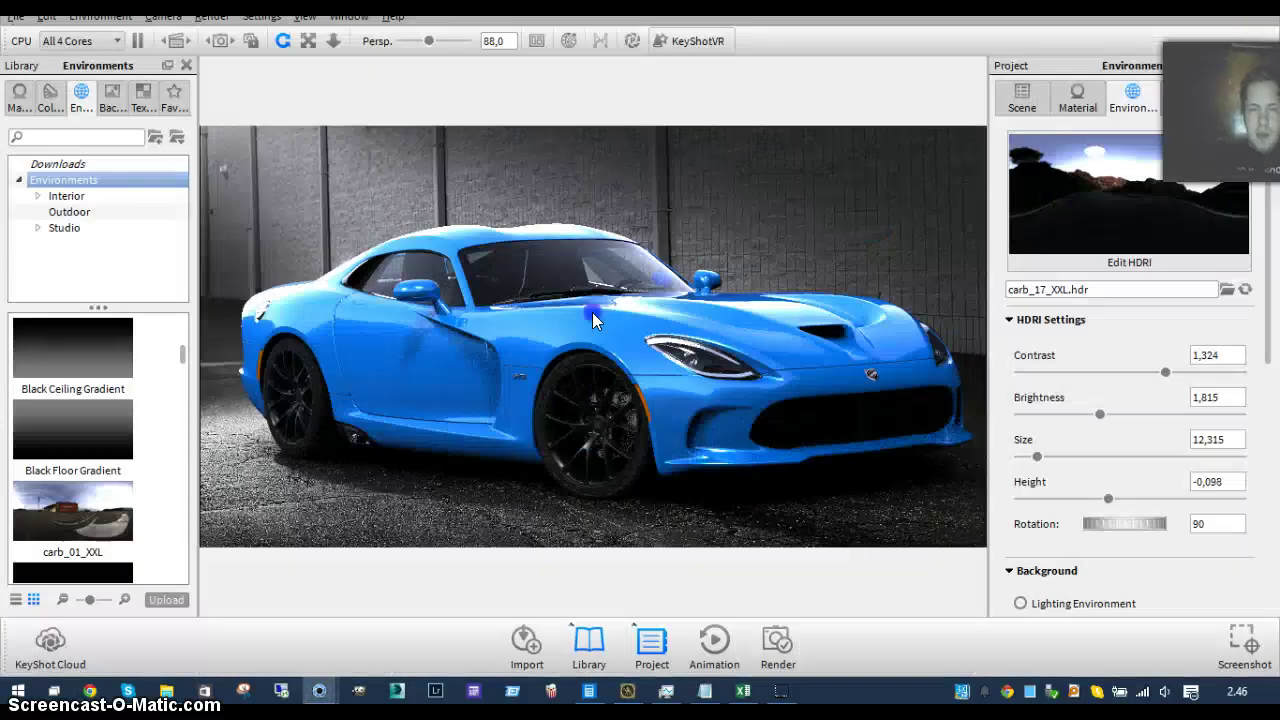
pyautogui.moveTo(1095, 414); pyautogui.dragTo(1059, 415)
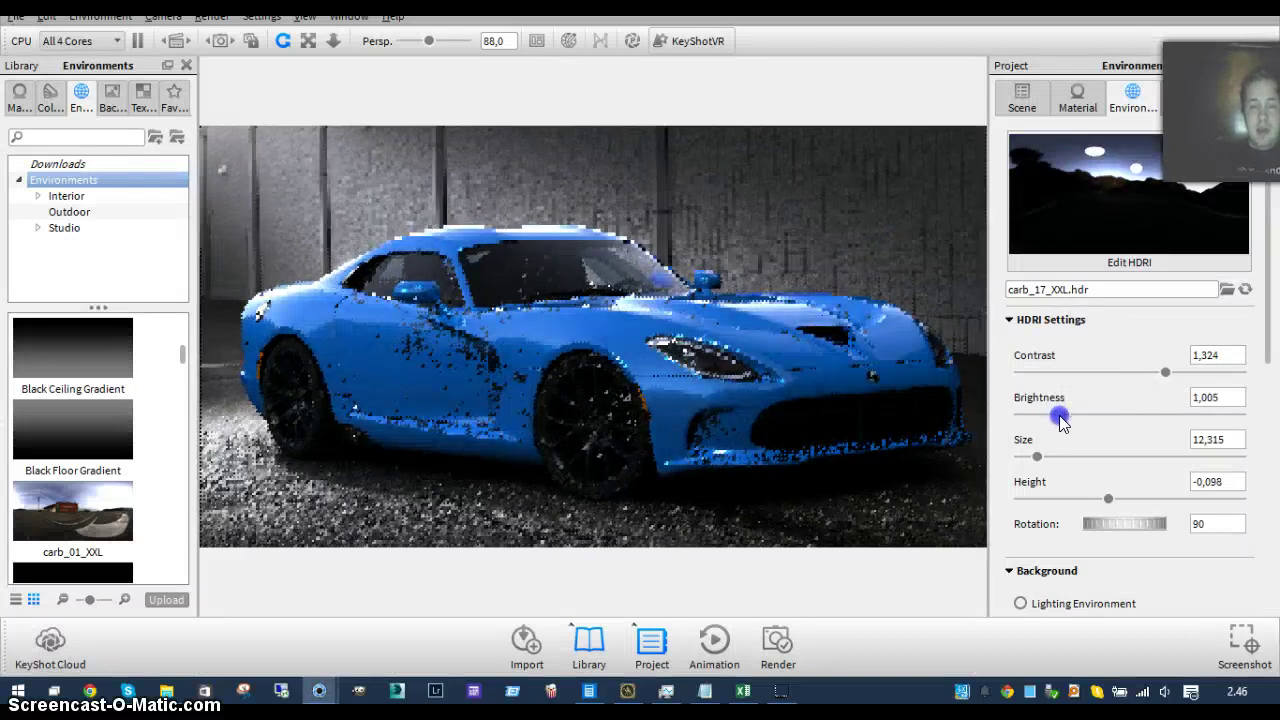
pyautogui.hotkey('alt', 'Tab')
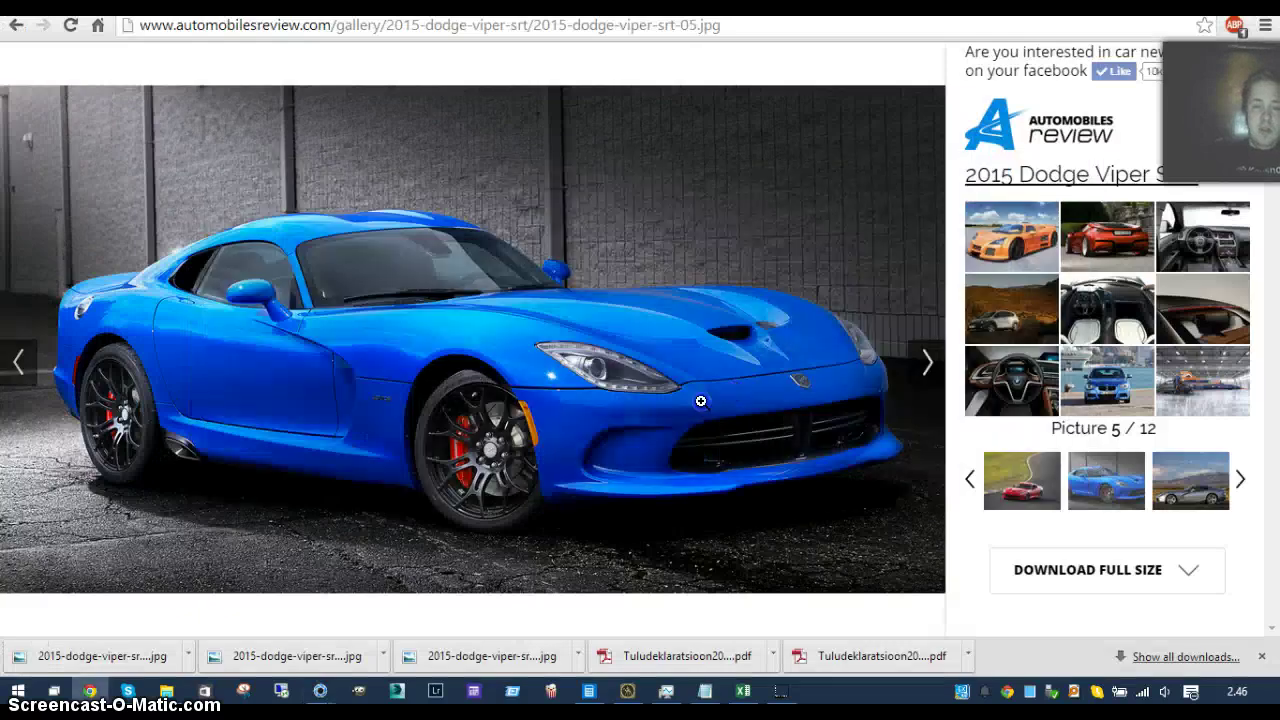
pyautogui.hotkey('alt', 'Tab')
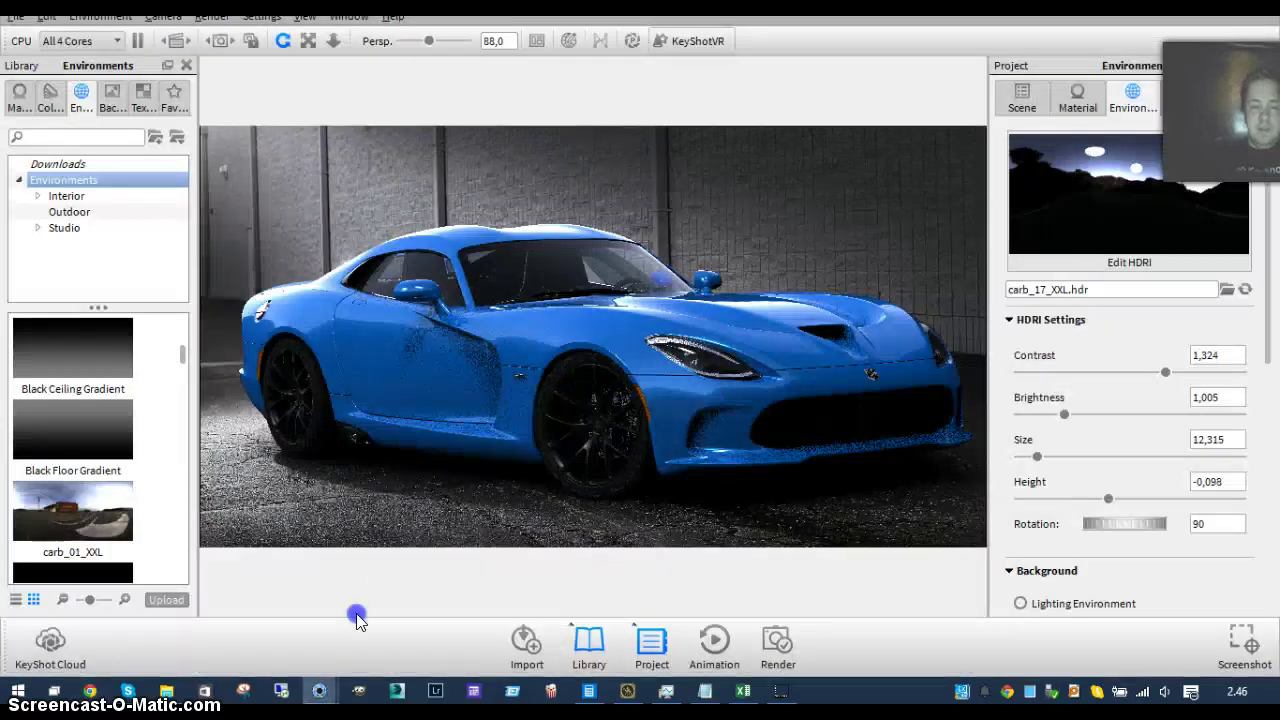
# - Reposition Pin 2's highlight from the rear wheel area of the car, checking the reference photo, and finish the highlight placement
pyautogui.moveTo(320, 690)
pyautogui.click(430, 600)
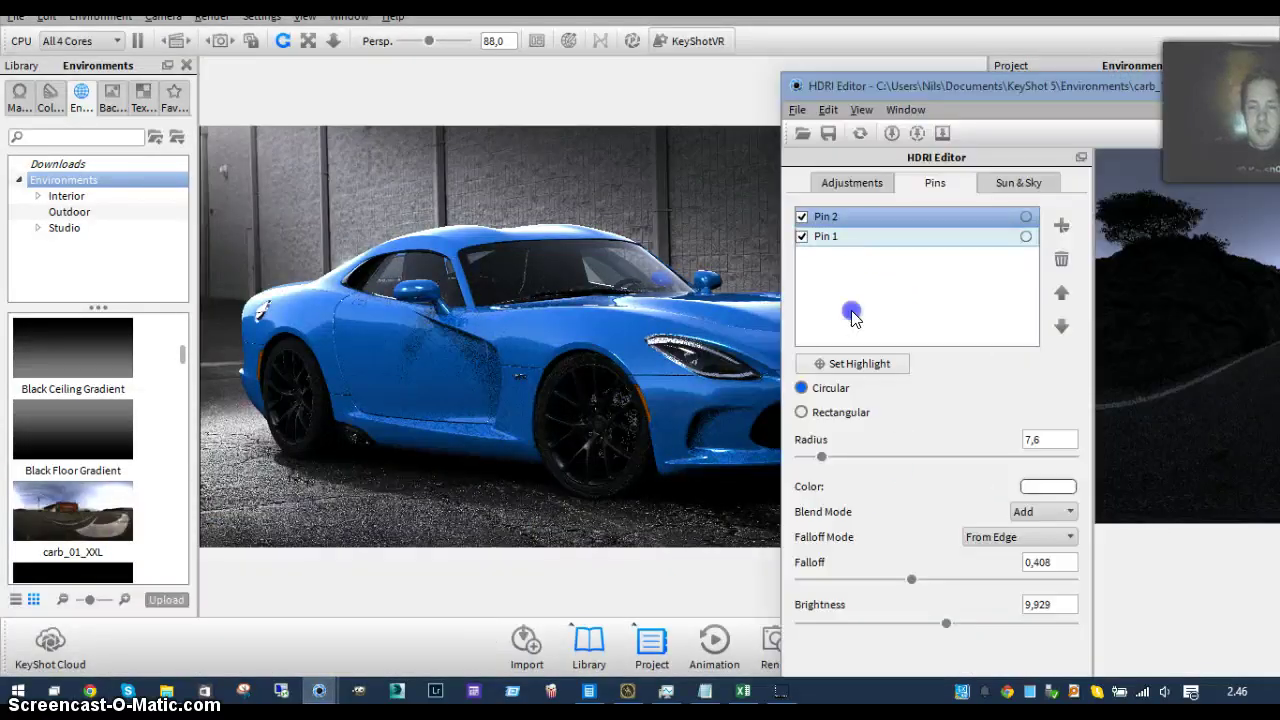
pyautogui.click(855, 363)
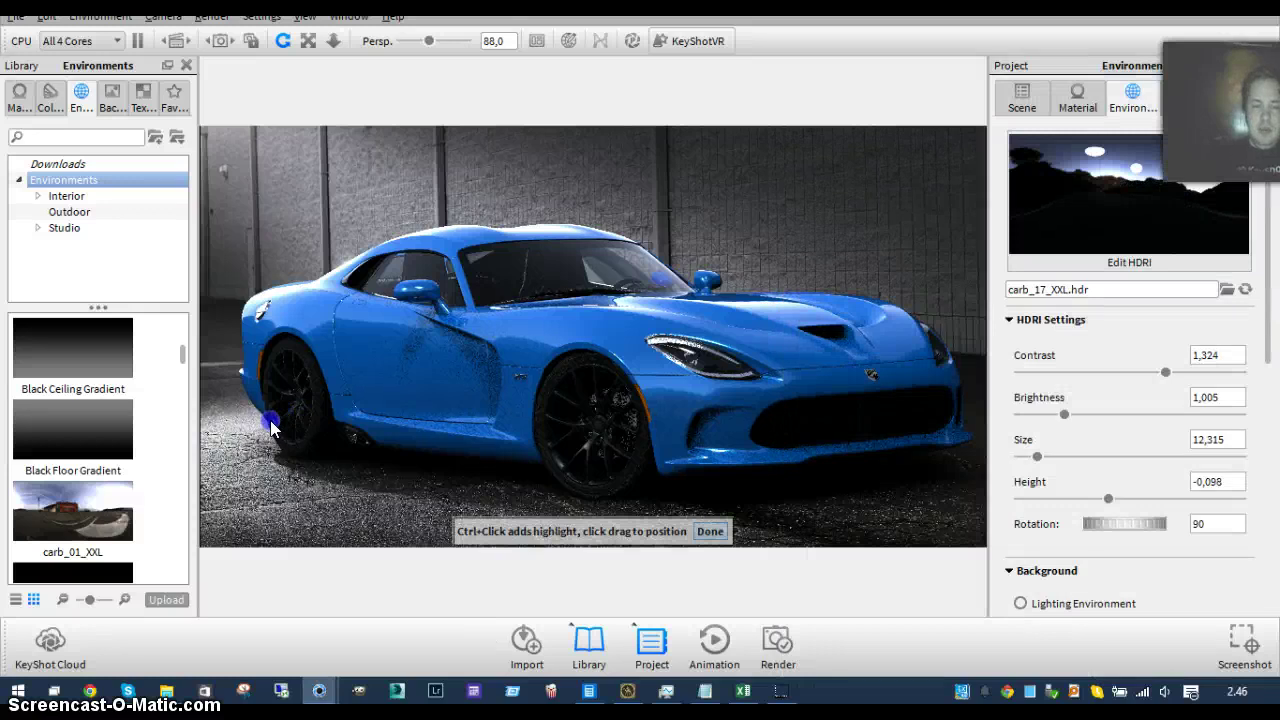
pyautogui.moveTo(279, 425); pyautogui.dragTo(290, 420)
pyautogui.hotkey('alt', 'Tab')
pyautogui.hotkey('alt', 'Tab')
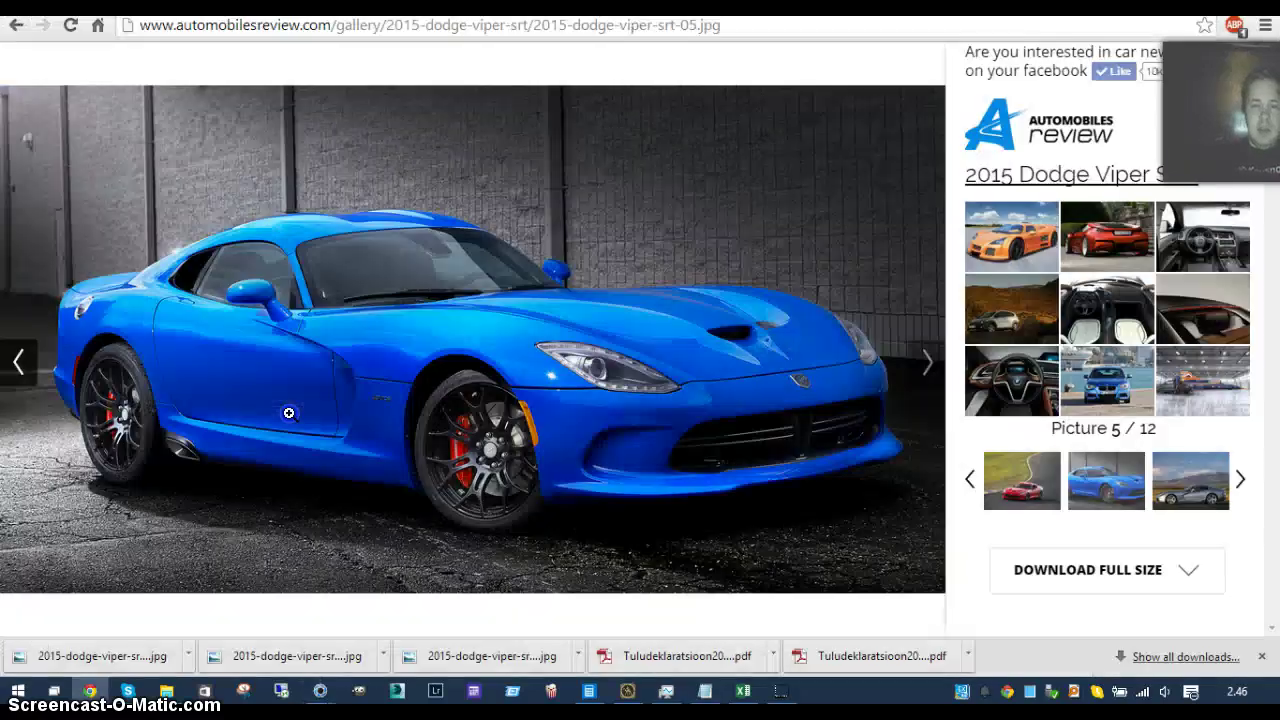
pyautogui.hotkey('alt', 'Tab')
pyautogui.hotkey('alt', 'Tab')
pyautogui.hotkey('alt', 'Tab')
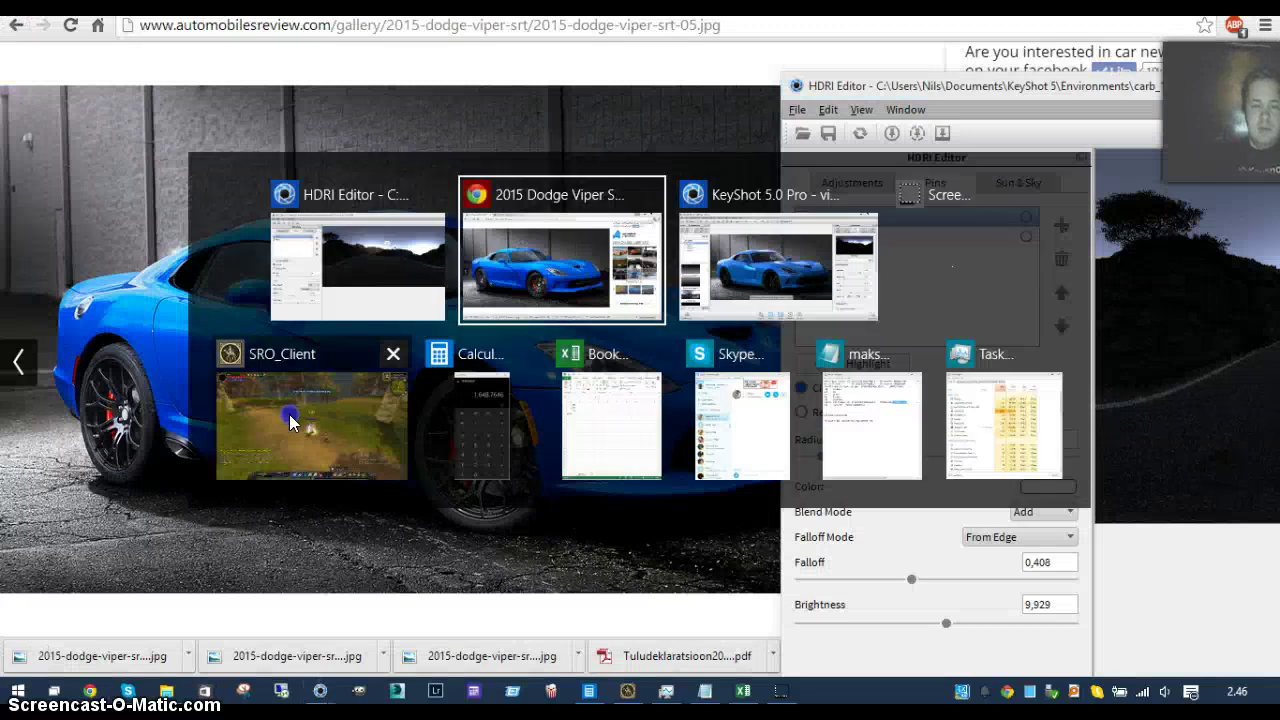
pyautogui.keyDown('ctrl'); pyautogui.click(293, 420); pyautogui.keyUp('ctrl')
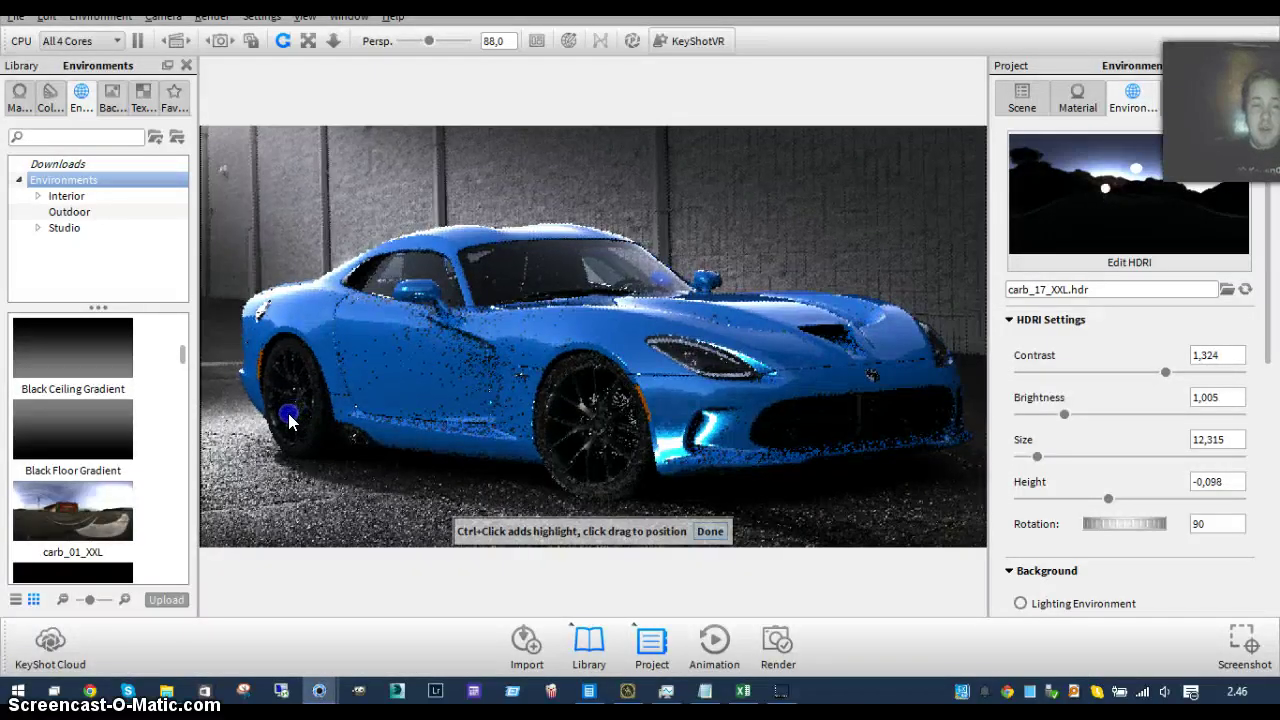
pyautogui.click(288, 422)
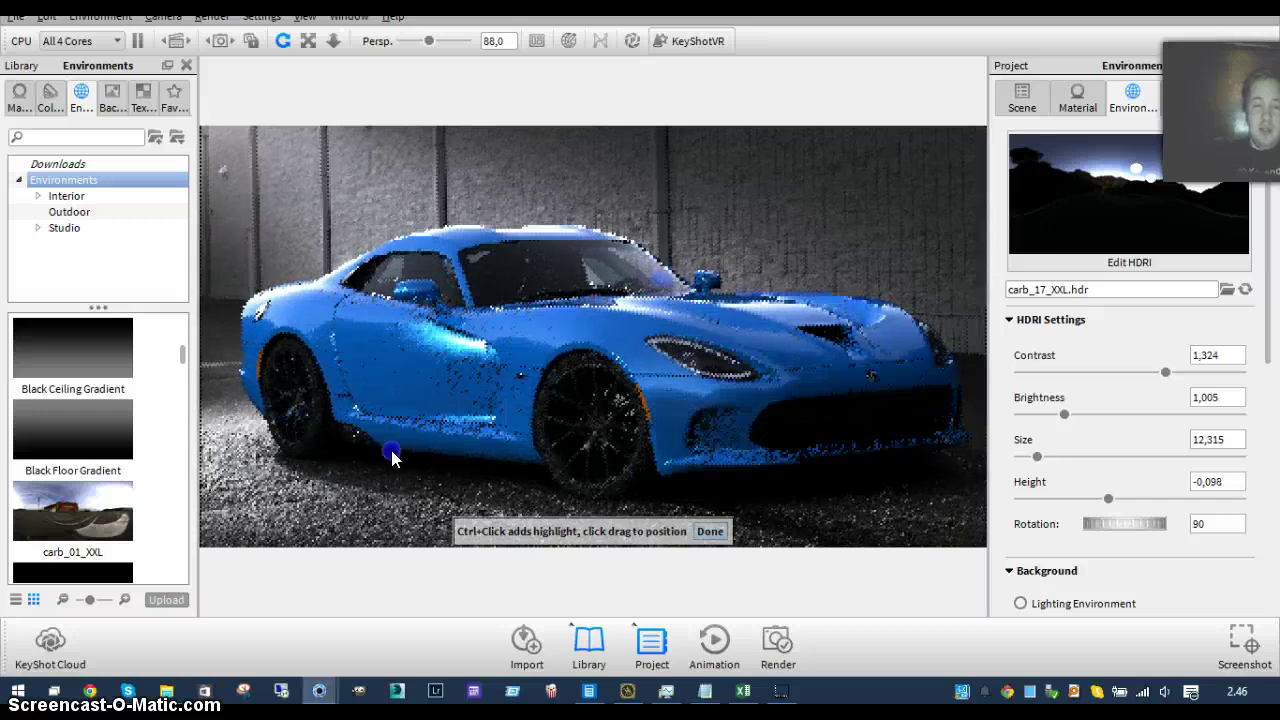
pyautogui.click(712, 531)
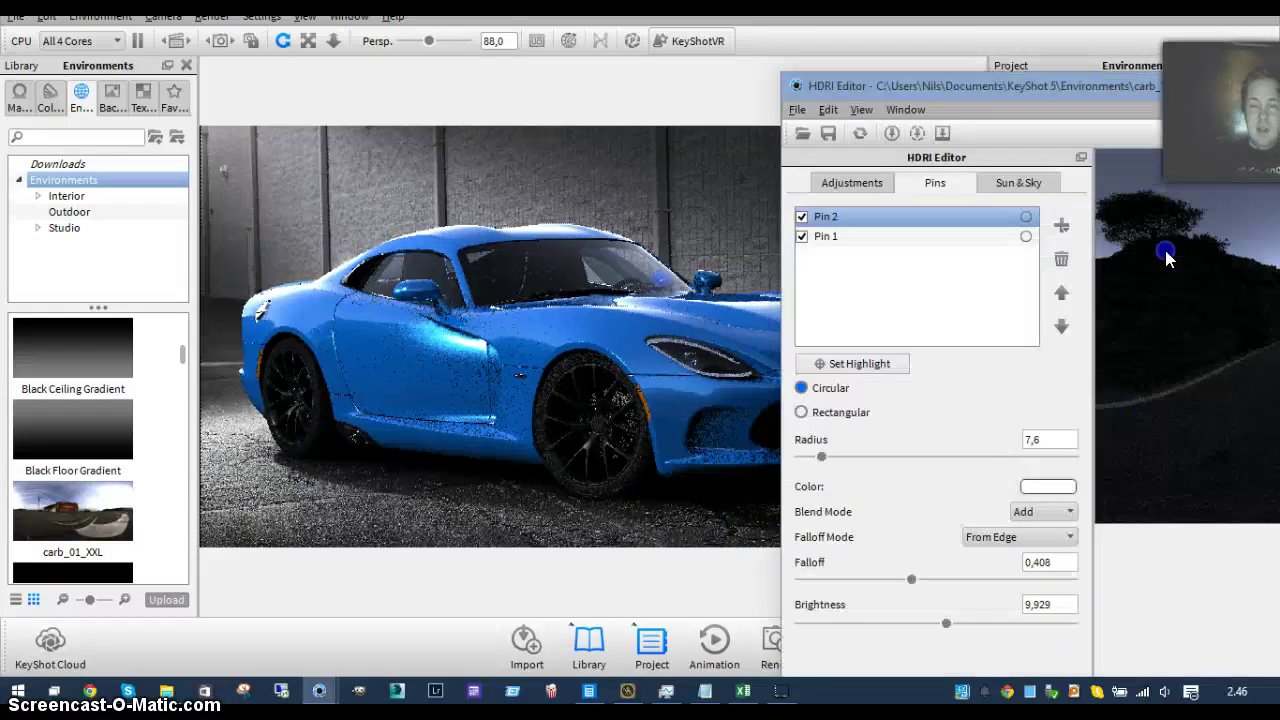
# - Move Pin 2 within the HDRI image to just above the hills, to the right of and slightly below Pin 1, keeping the render in view
pyautogui.moveTo(1102, 89); pyautogui.dragTo(902, 110)
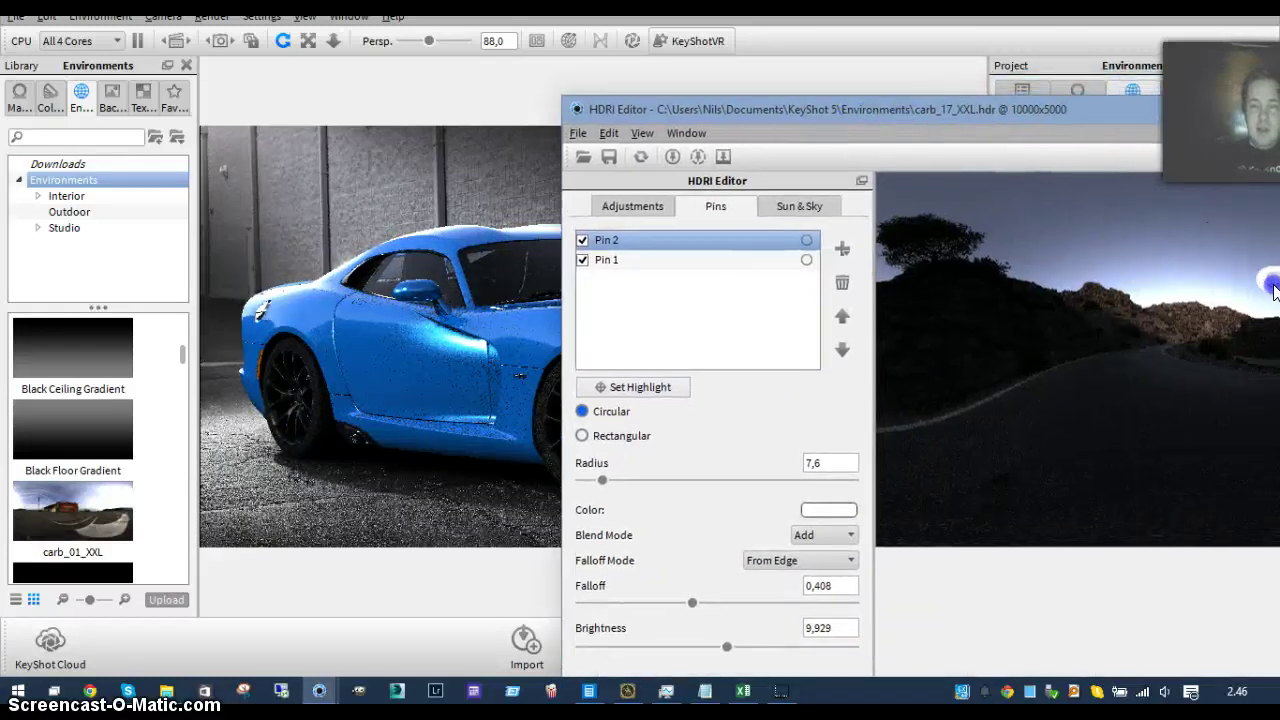
pyautogui.moveTo(1182, 130); pyautogui.dragTo(432, 408)
pyautogui.click(607, 554)
pyautogui.moveTo(573, 600); pyautogui.dragTo(638, 627)
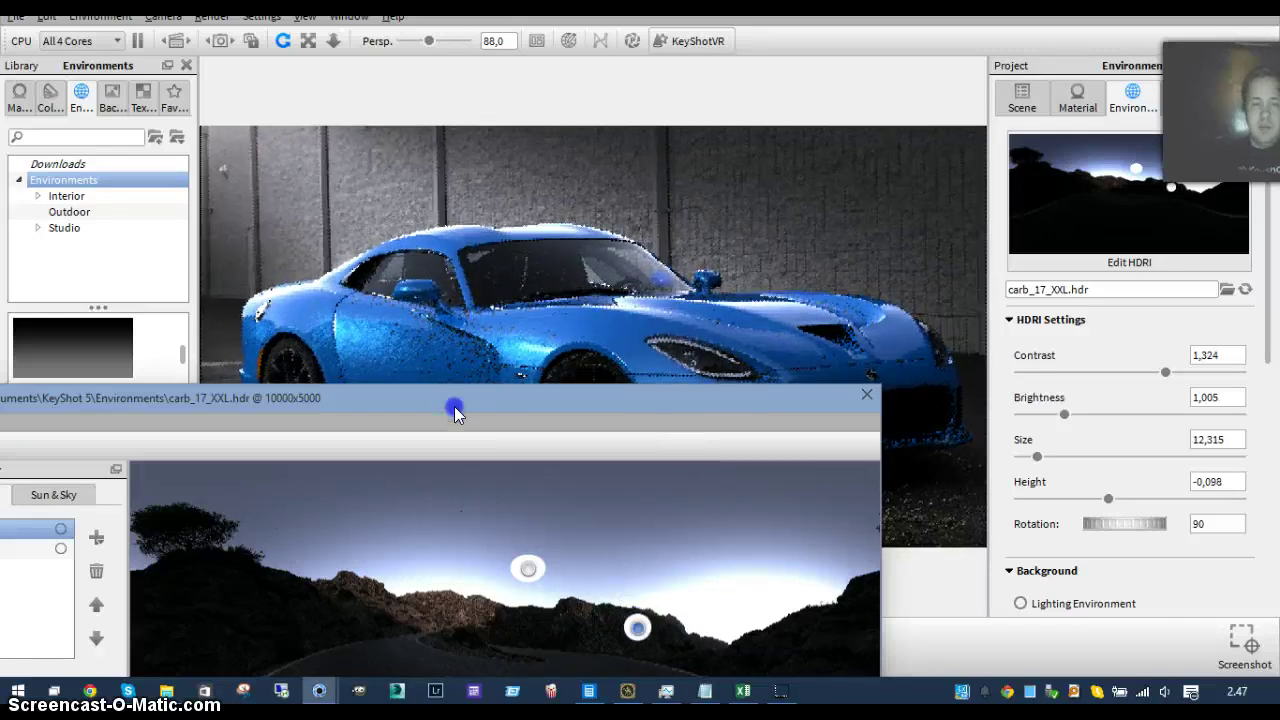
pyautogui.moveTo(451, 405); pyautogui.dragTo(351, 354)
pyautogui.click(530, 558)
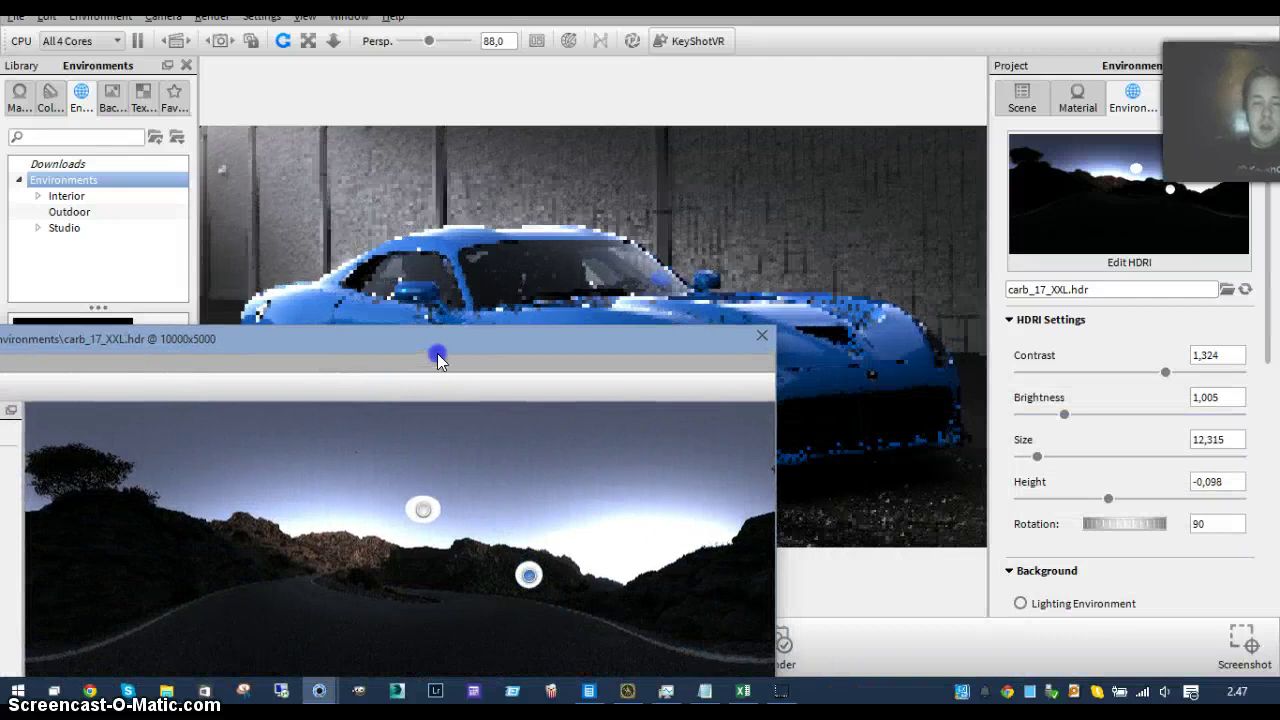
pyautogui.moveTo(431, 354); pyautogui.dragTo(381, 174)
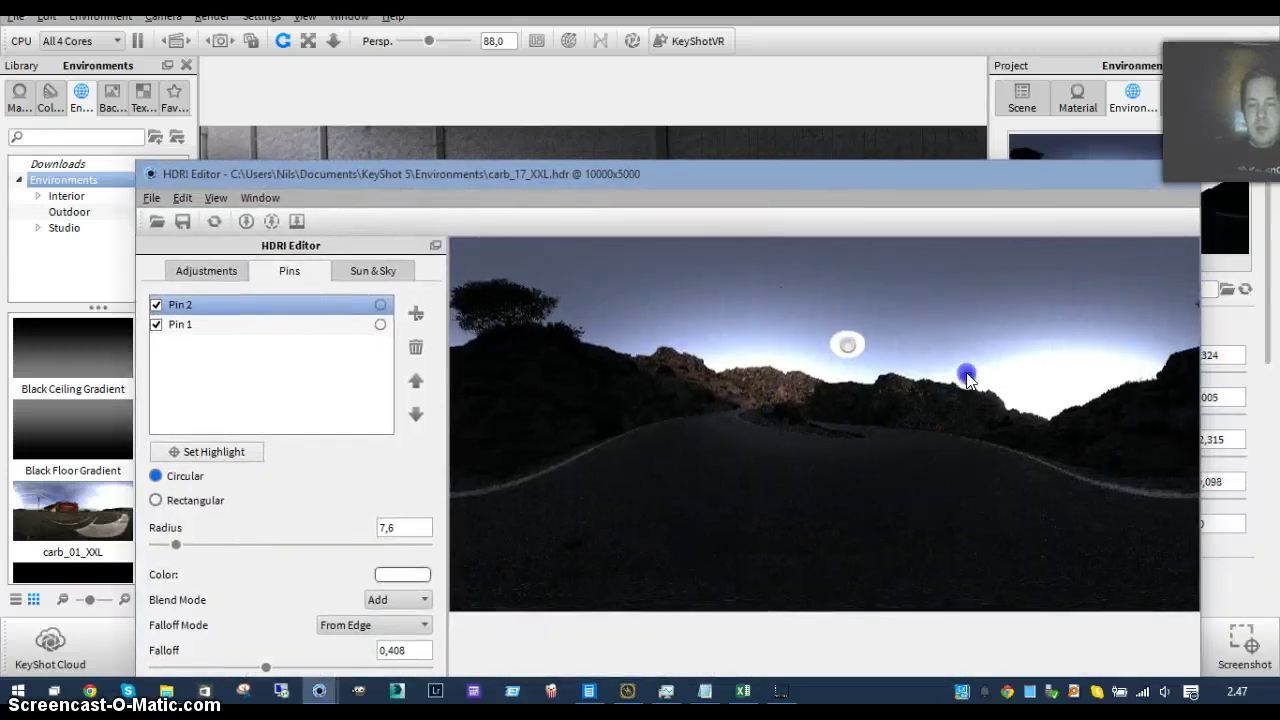
pyautogui.moveTo(825, 175); pyautogui.dragTo(753, 451)
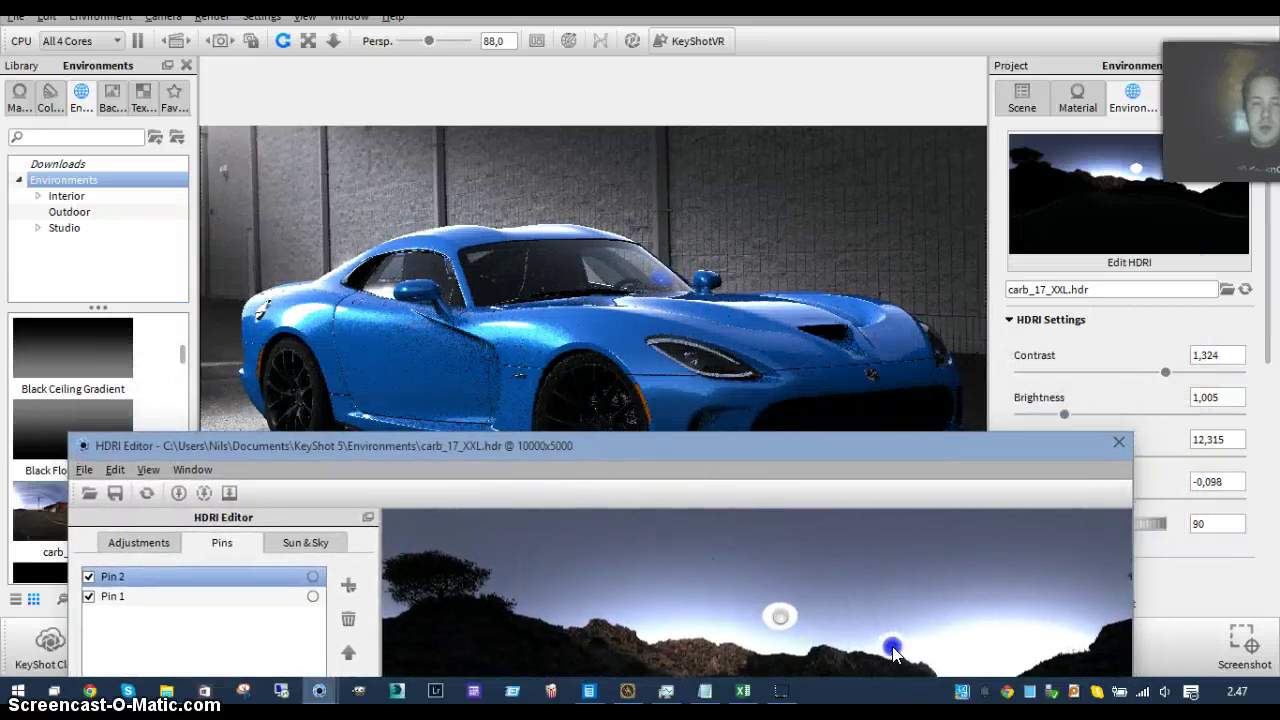
pyautogui.click(893, 652)
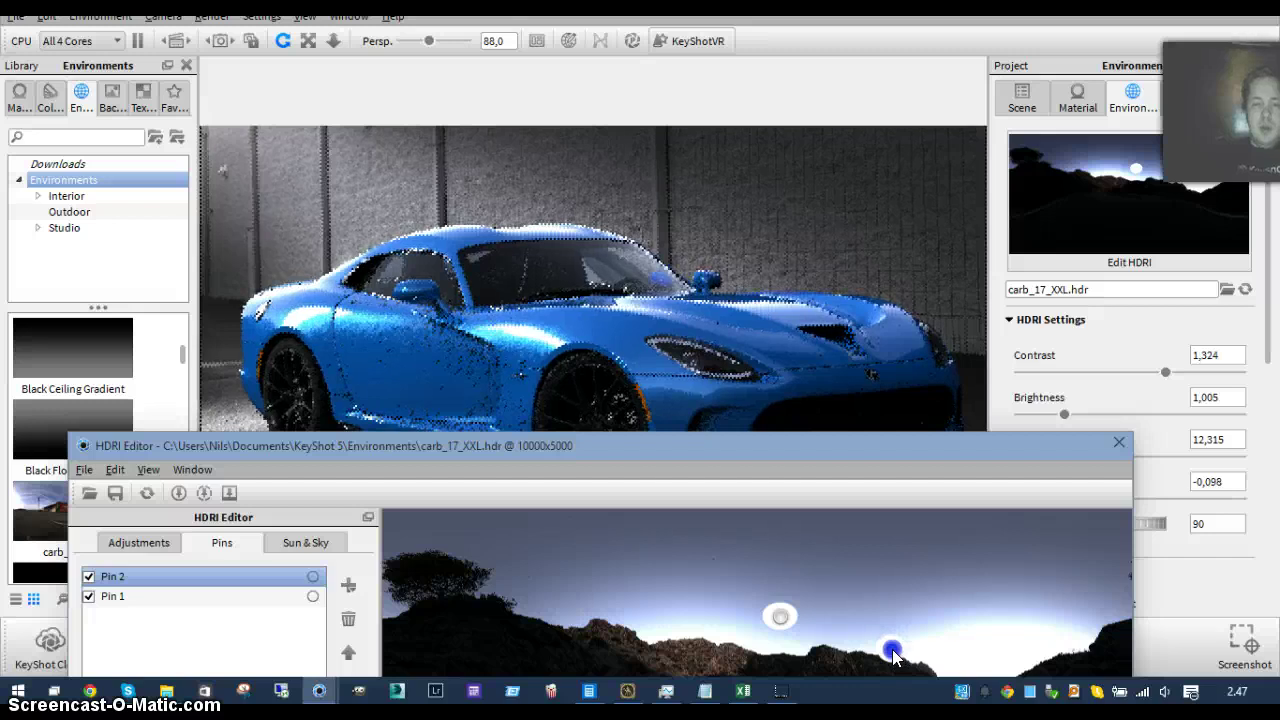
# - Set Pin 2's falloff mode to Quadratic, its falloff to 0,841 and its brightness to 12,025, and check the whole render
pyautogui.moveTo(598, 452); pyautogui.dragTo(898, 86)
pyautogui.click(634, 549)
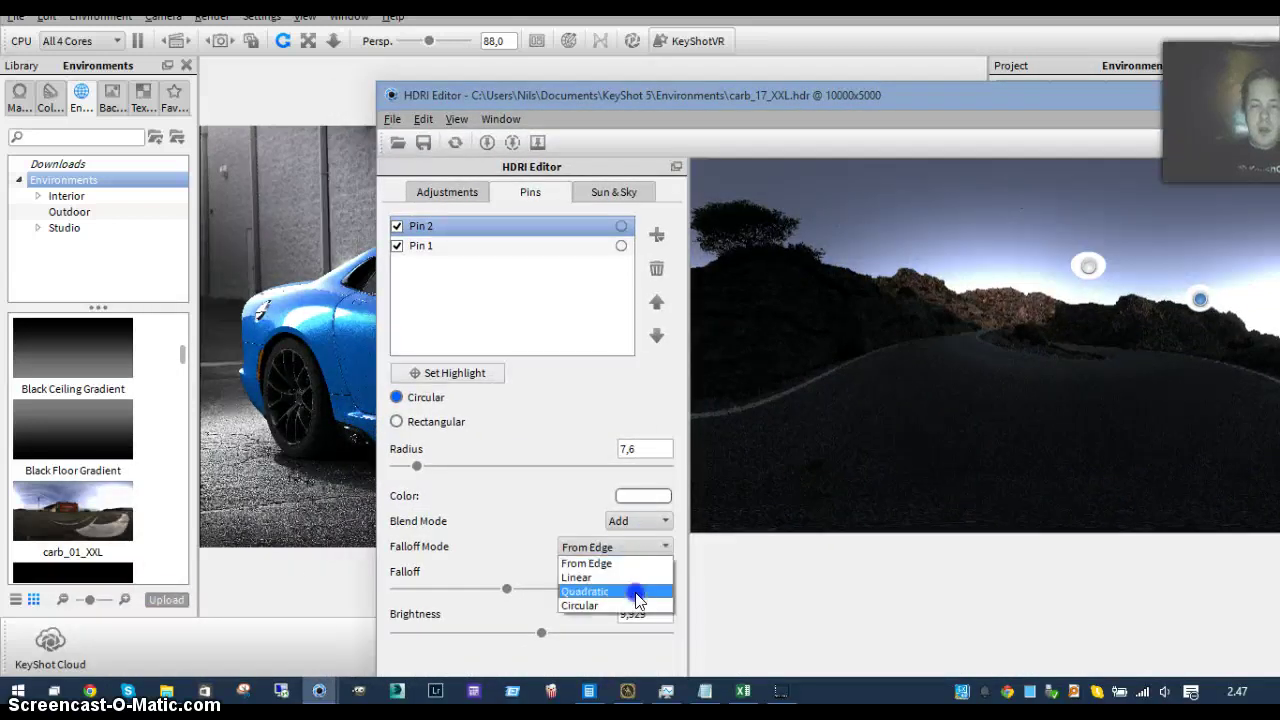
pyautogui.click(634, 592)
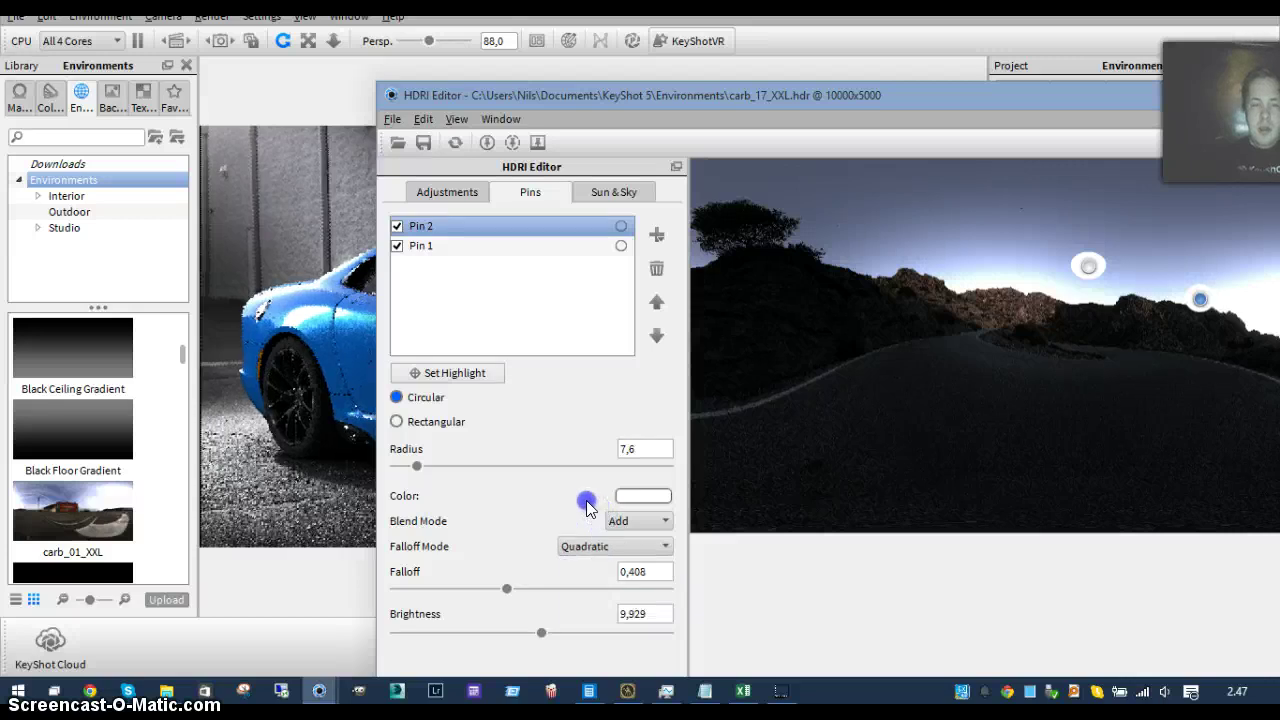
pyautogui.moveTo(507, 590); pyautogui.dragTo(624, 594)
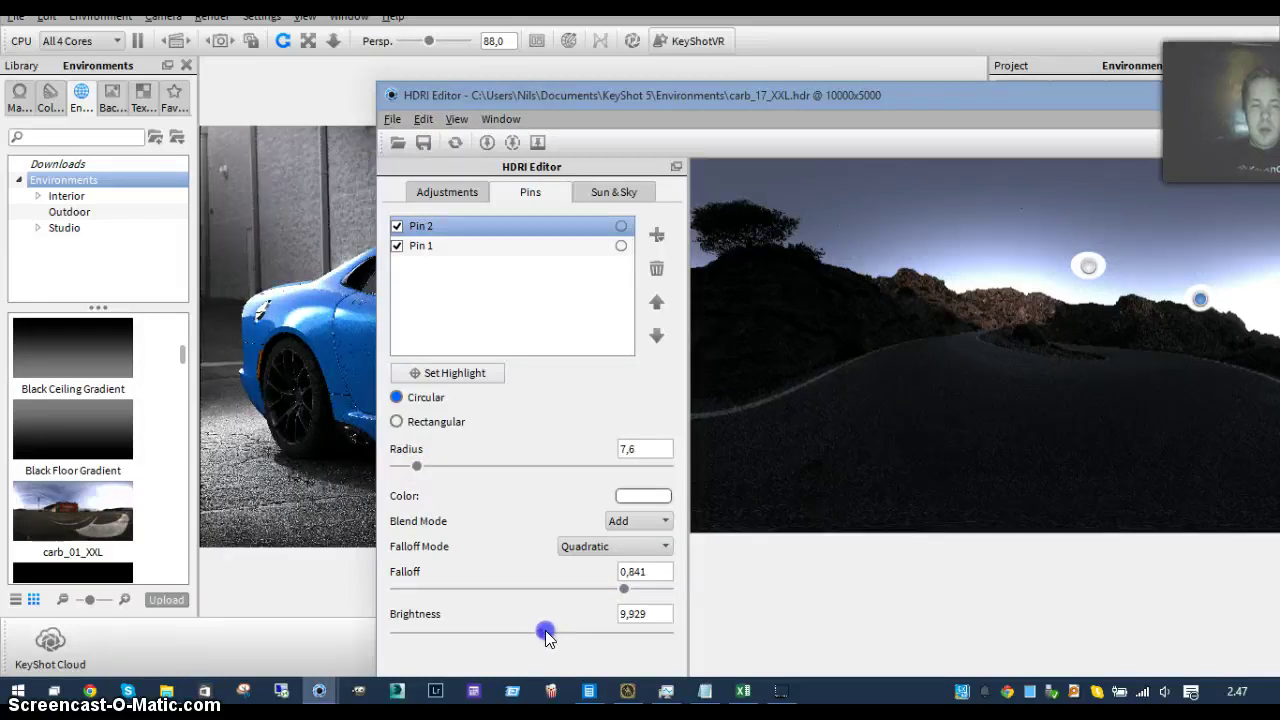
pyautogui.moveTo(545, 630); pyautogui.dragTo(553, 632)
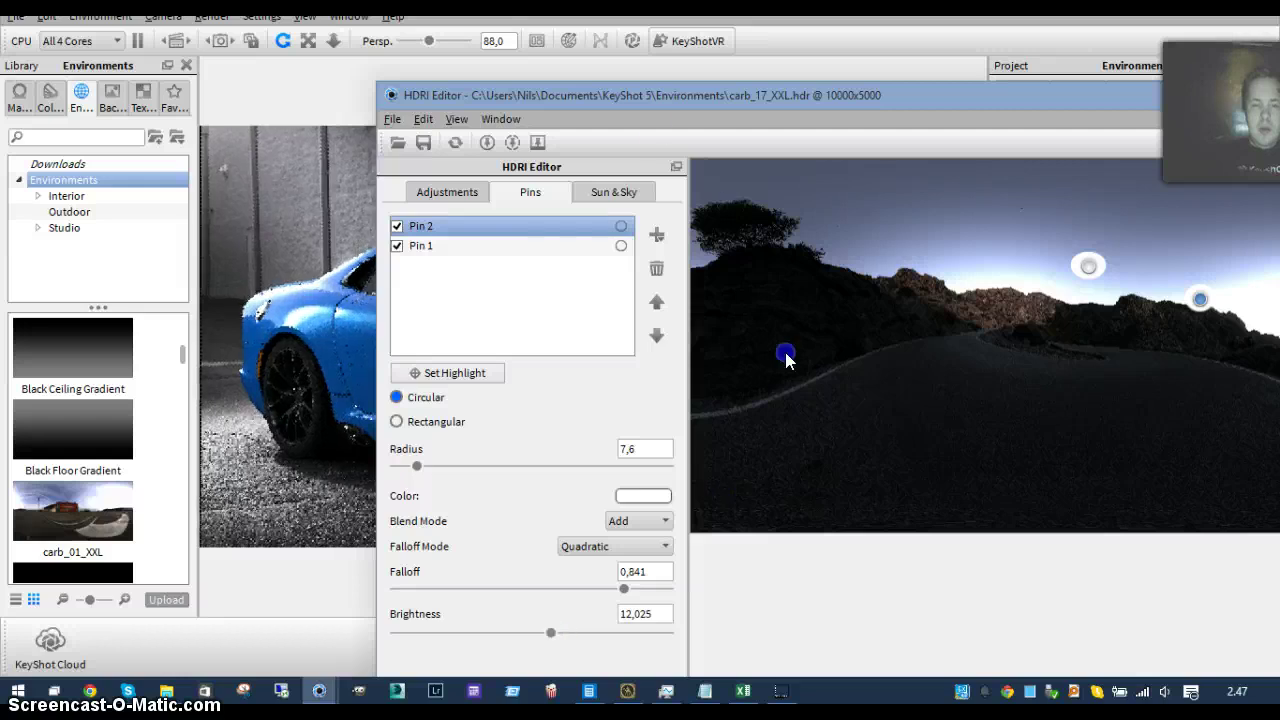
pyautogui.hotkey('alt', 'Tab')
pyautogui.hotkey('alt', 'Tab')
pyautogui.hotkey('alt', 'Tab')
pyautogui.hotkey('alt', 'Tab')
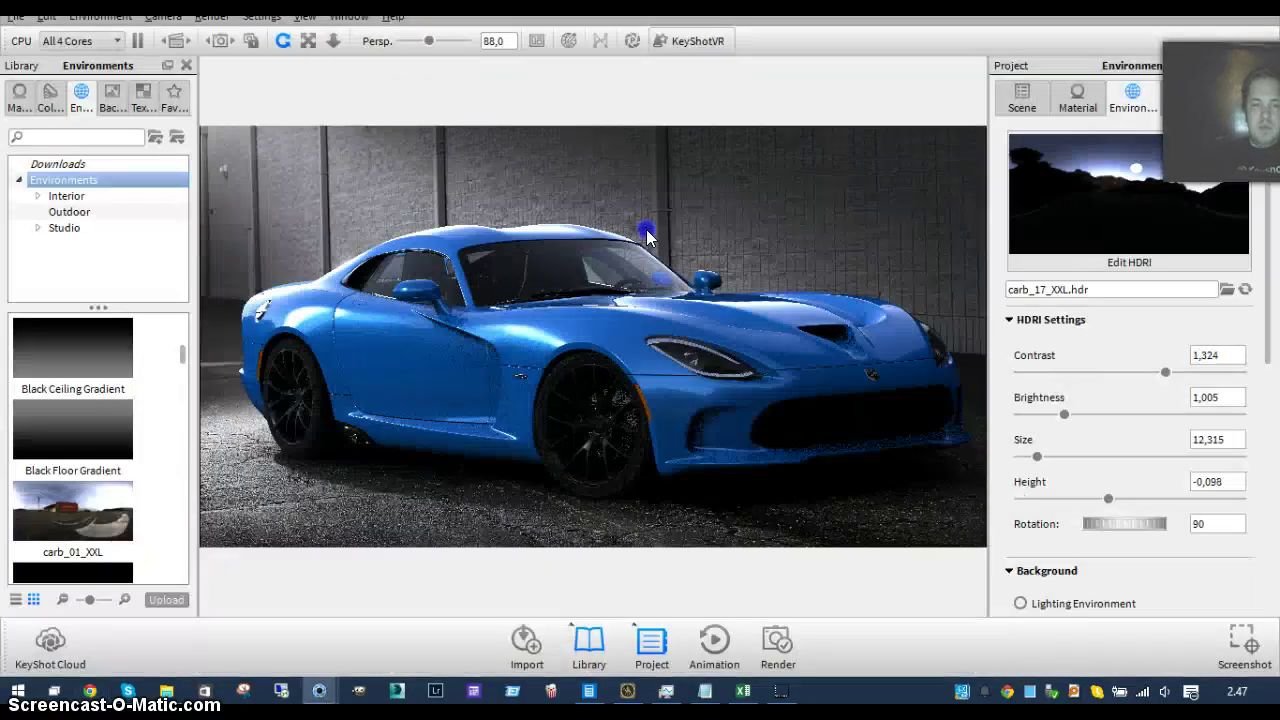
# - Edit the car's metallic paint with metal roughness 0,054, metal coverage 0,266 and clear-coat roughness 0, and compare it with the reference photo
pyautogui.rightClick(292, 318)
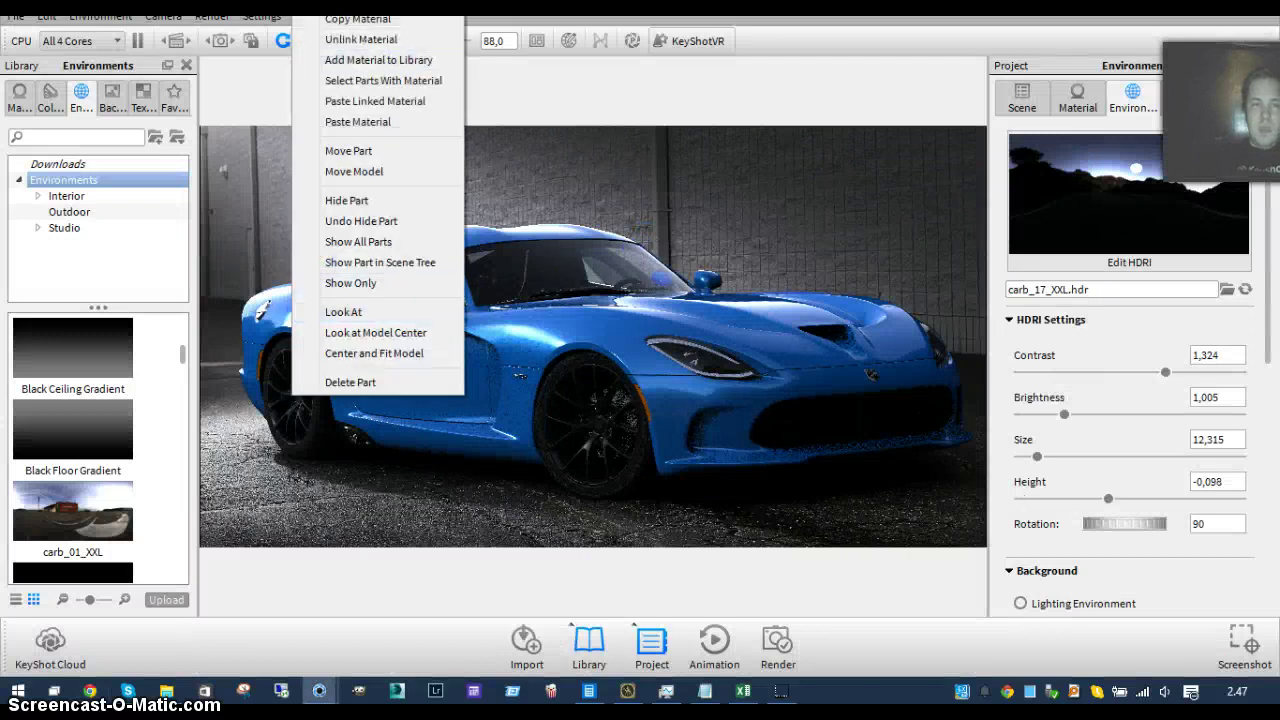
pyautogui.click(370, 24)
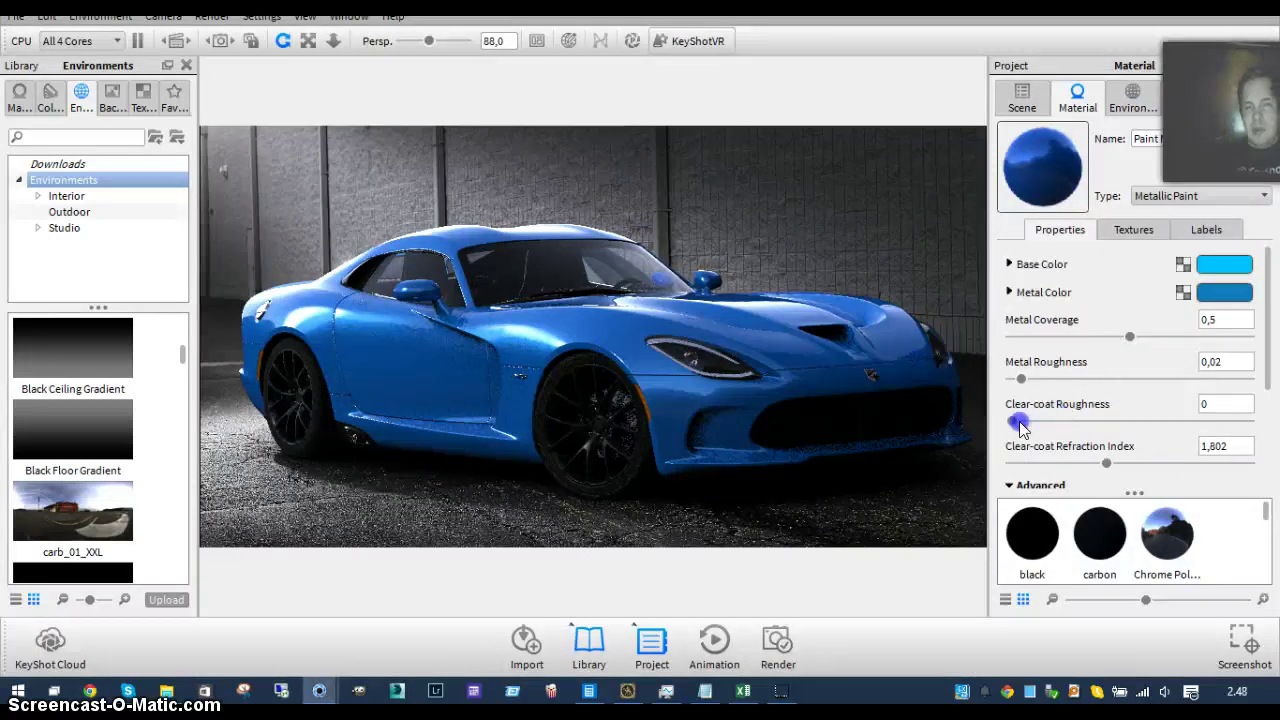
pyautogui.moveTo(1015, 425); pyautogui.dragTo(1024, 425)
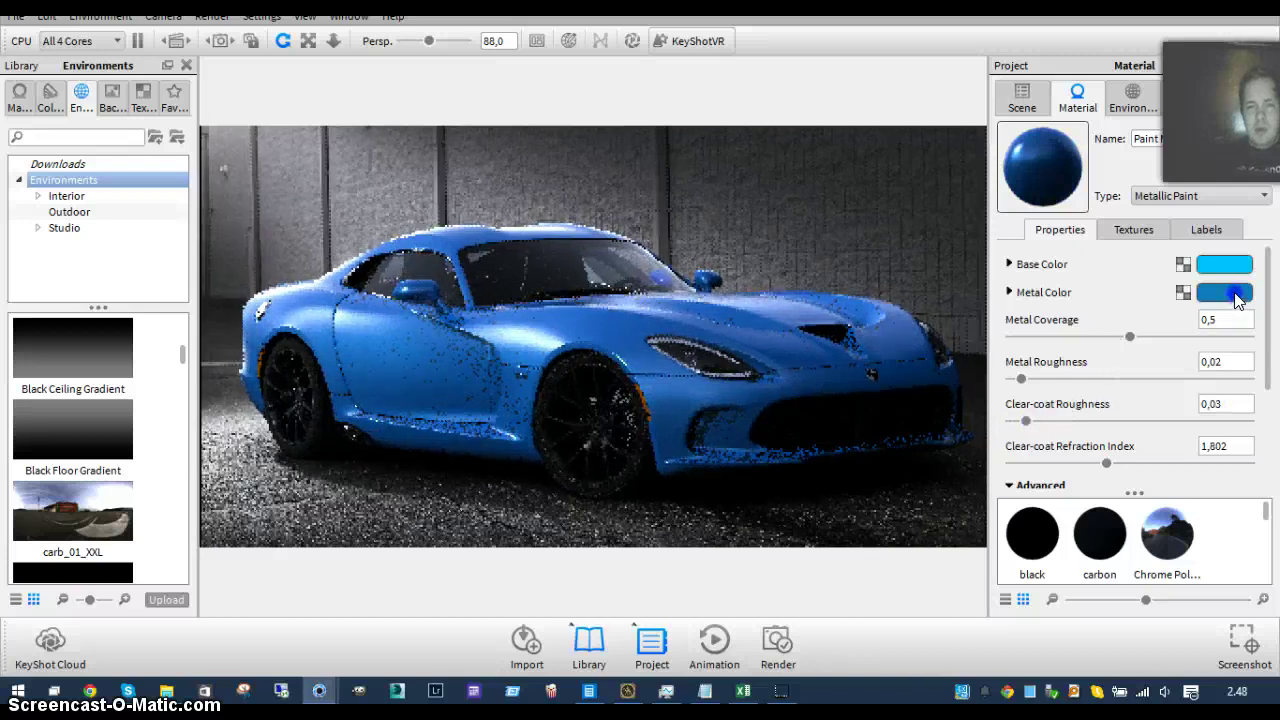
pyautogui.click(1030, 426)
pyautogui.moveTo(1030, 426)
pyautogui.mouseDown()
pyautogui.moveTo(1005, 421)
pyautogui.moveTo(1036, 388)
pyautogui.mouseUp()
pyautogui.moveTo(1125, 335); pyautogui.dragTo(1080, 337)
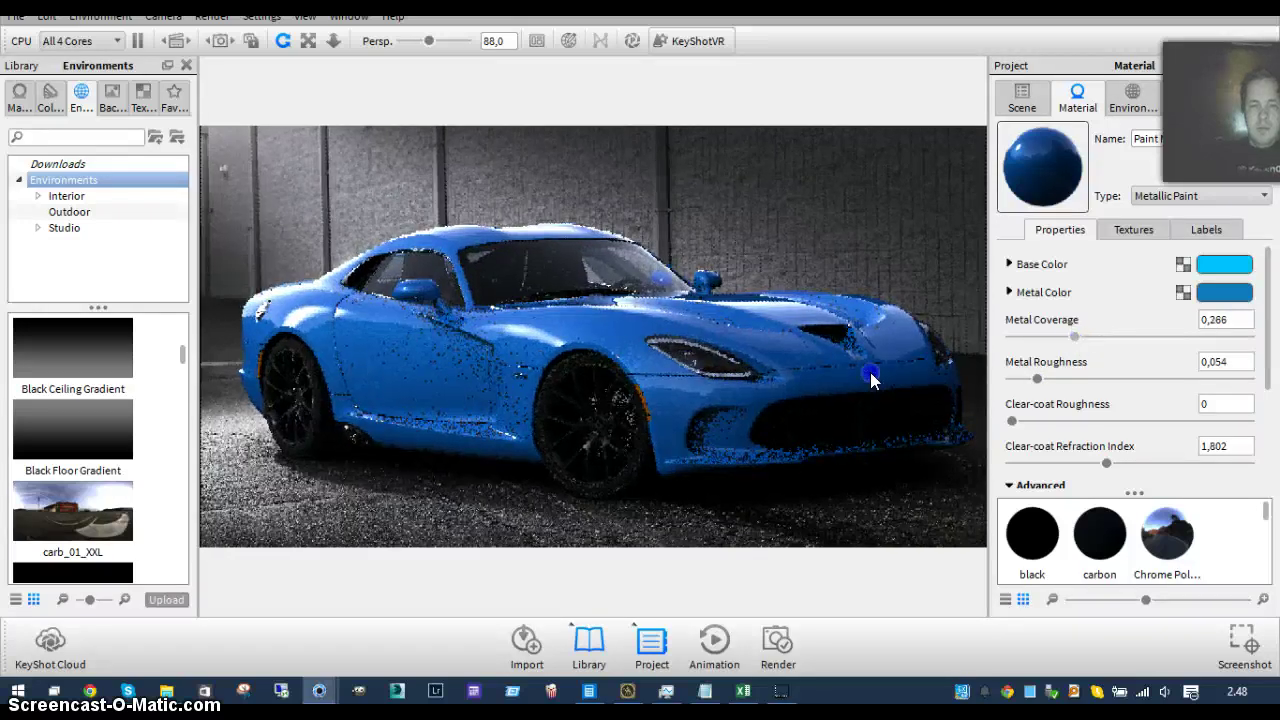
pyautogui.hotkey('alt', 'Tab')
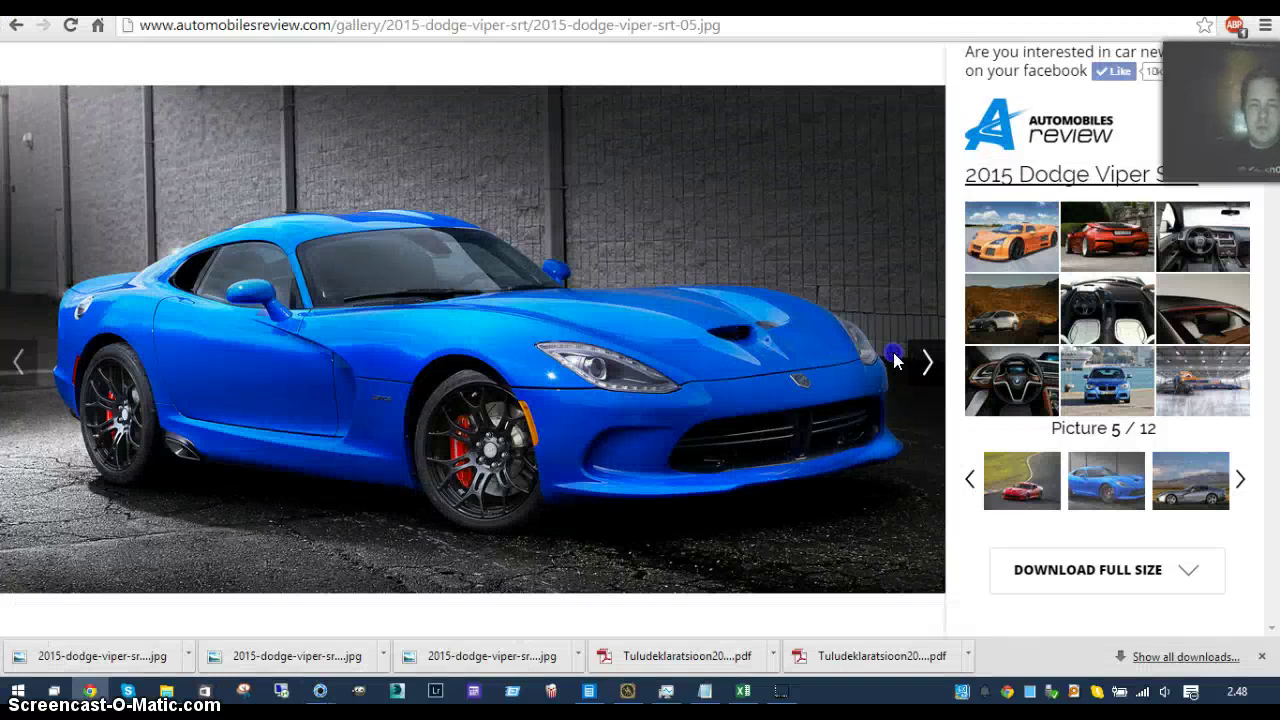
pyautogui.hotkey('alt', 'Tab')
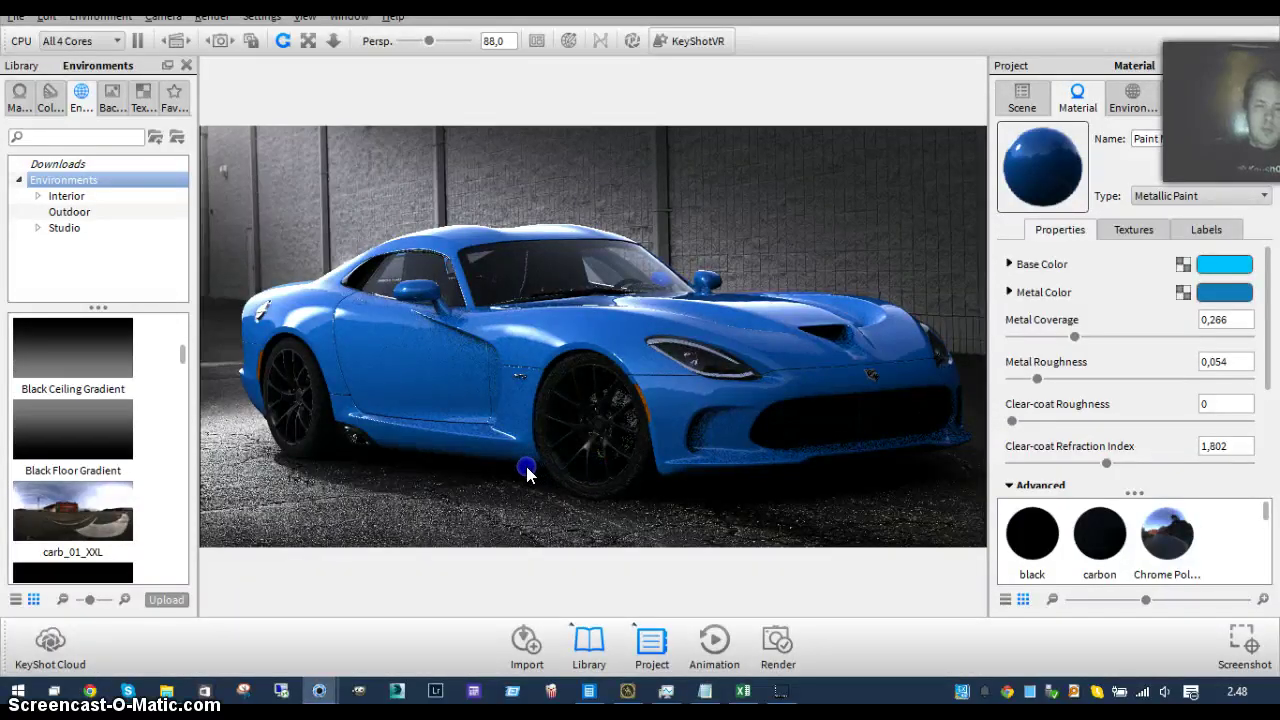
# - Select Pin 1 in the HDRI Editor and move it slightly lower in the HDRI image while watching the render
pyautogui.moveTo(323, 694)
pyautogui.click(400, 632)
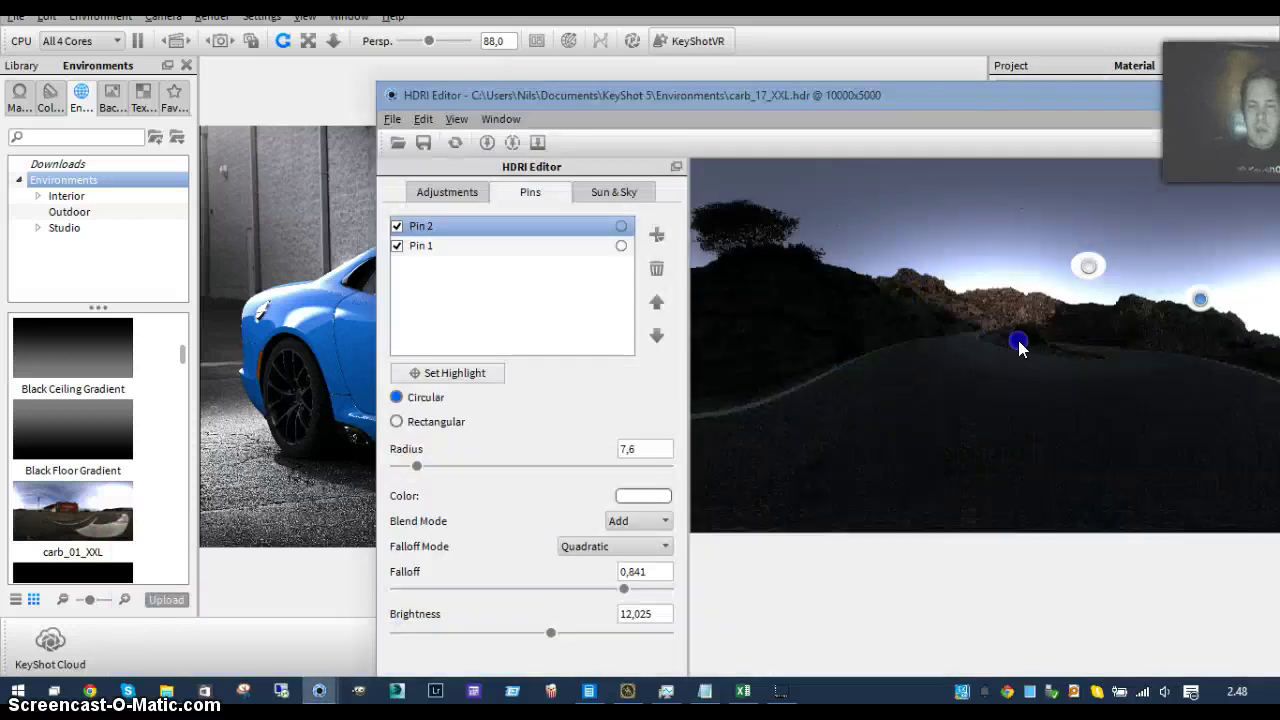
pyautogui.click(1089, 278)
pyautogui.moveTo(1021, 101); pyautogui.dragTo(701, 478)
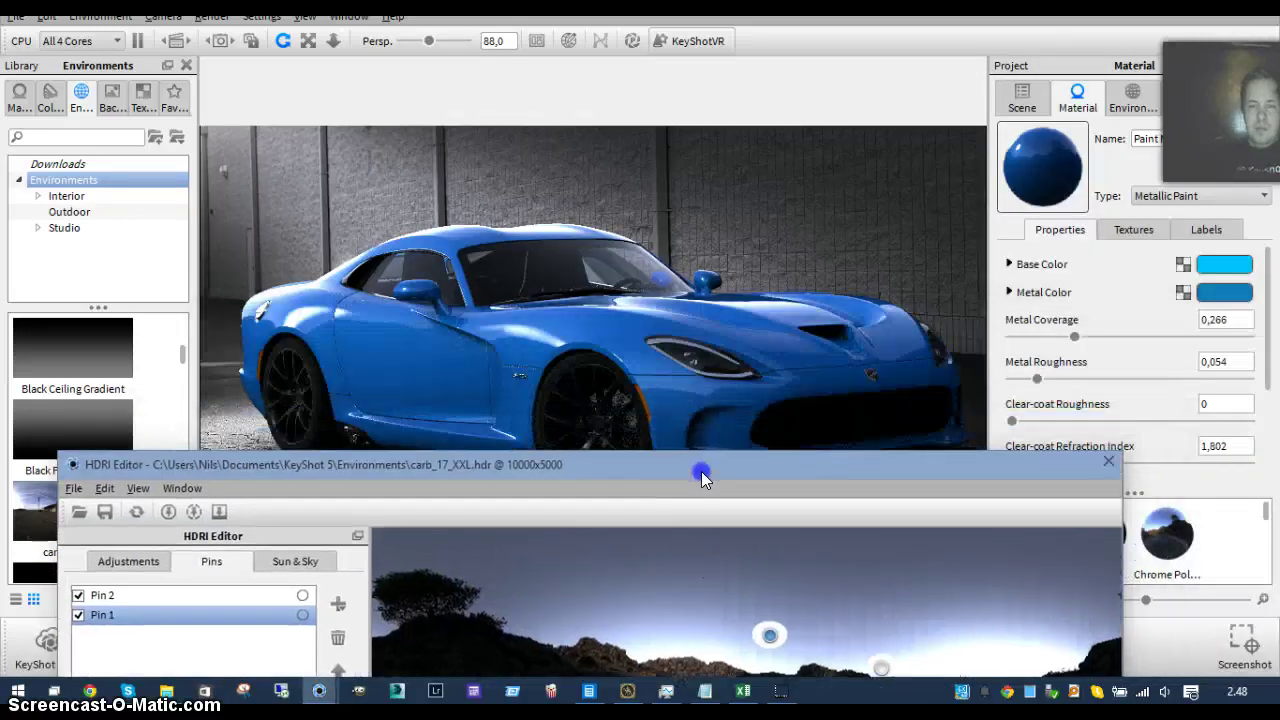
pyautogui.click(768, 646)
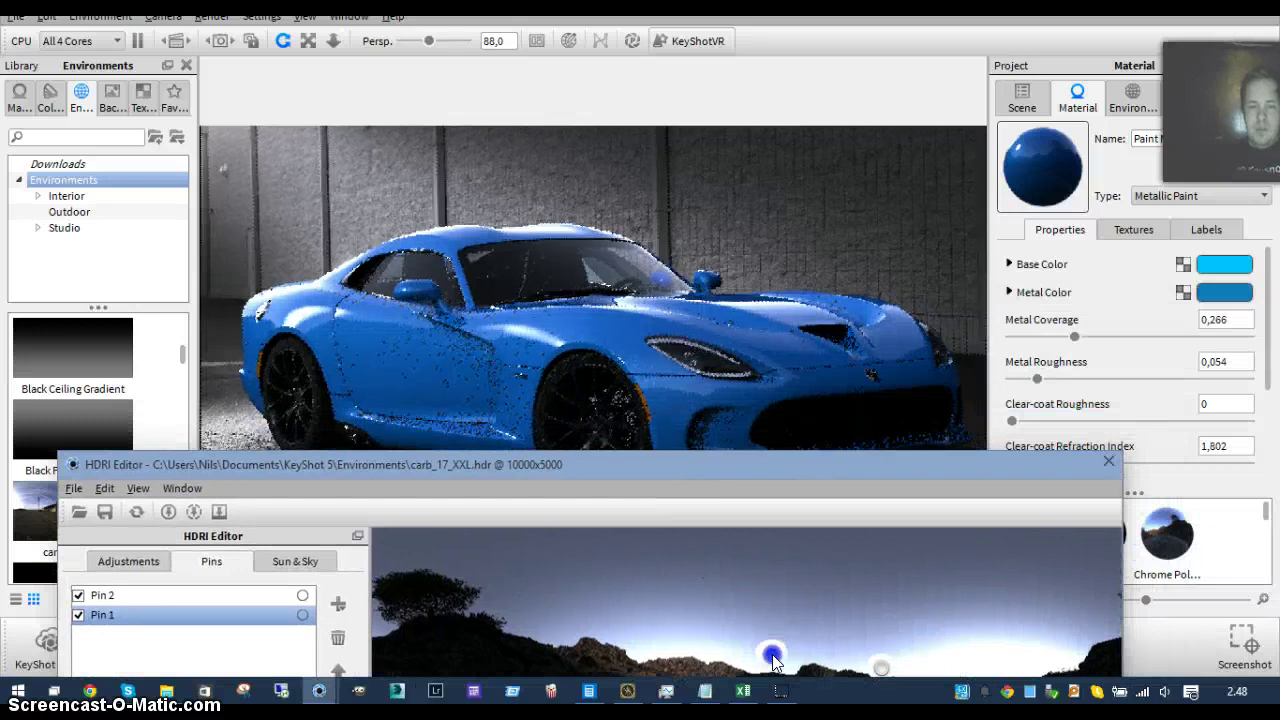
pyautogui.moveTo(723, 473); pyautogui.dragTo(129, 356)
pyautogui.moveTo(289, 567); pyautogui.dragTo(291, 582)
# - Set Pin 1's brightness to 12,689 and check the whole render
pyautogui.moveTo(272, 354); pyautogui.dragTo(993, 585)
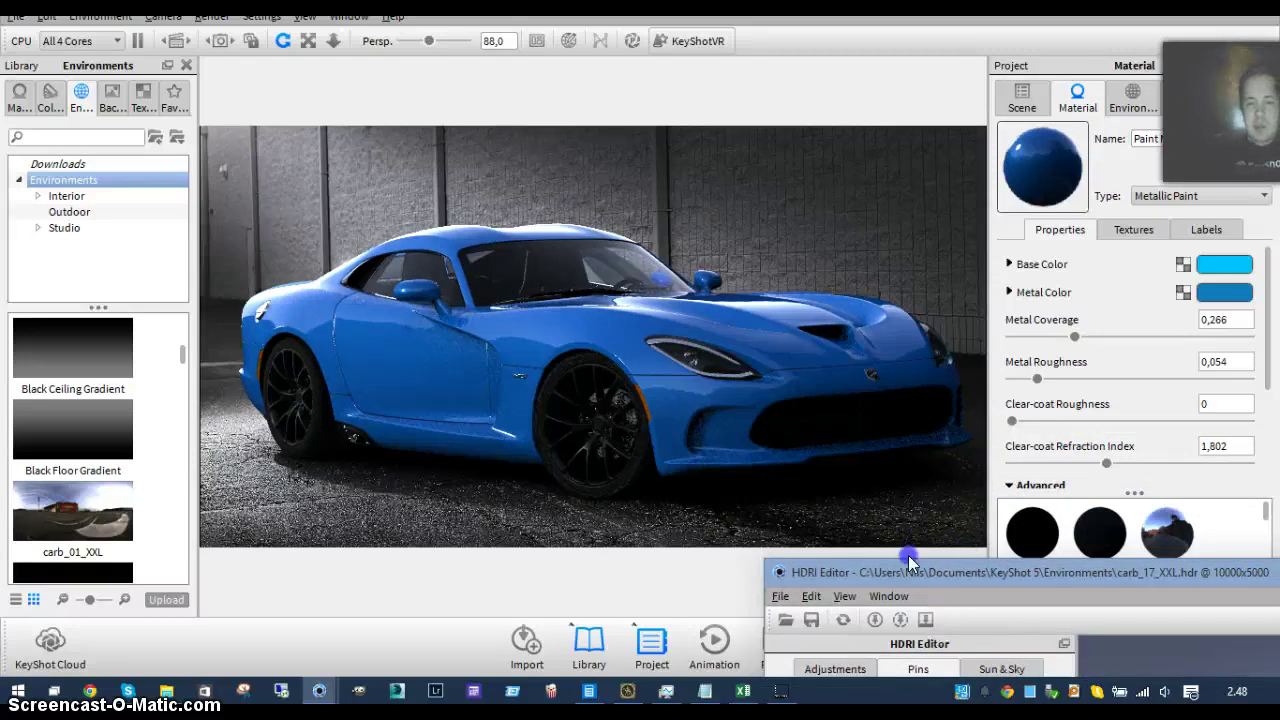
pyautogui.moveTo(901, 573); pyautogui.dragTo(926, 112)
pyautogui.click(645, 263)
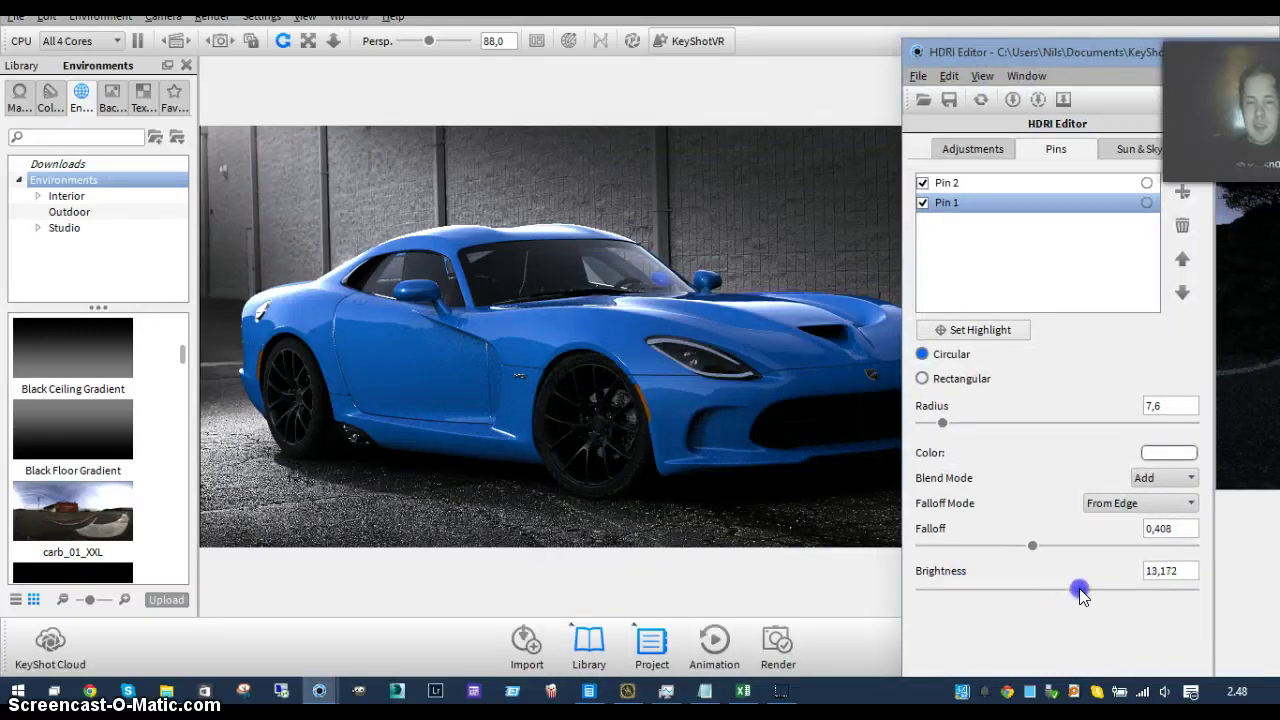
pyautogui.moveTo(1079, 588)
pyautogui.mouseDown()
pyautogui.moveTo(1094, 592)
pyautogui.moveTo(1079, 592)
pyautogui.mouseUp()
pyautogui.moveTo(986, 57); pyautogui.dragTo(970, 65)
# - Reposition Pin 1's highlight on the lower spokes of the front wheel in the render
pyautogui.click(997, 337)
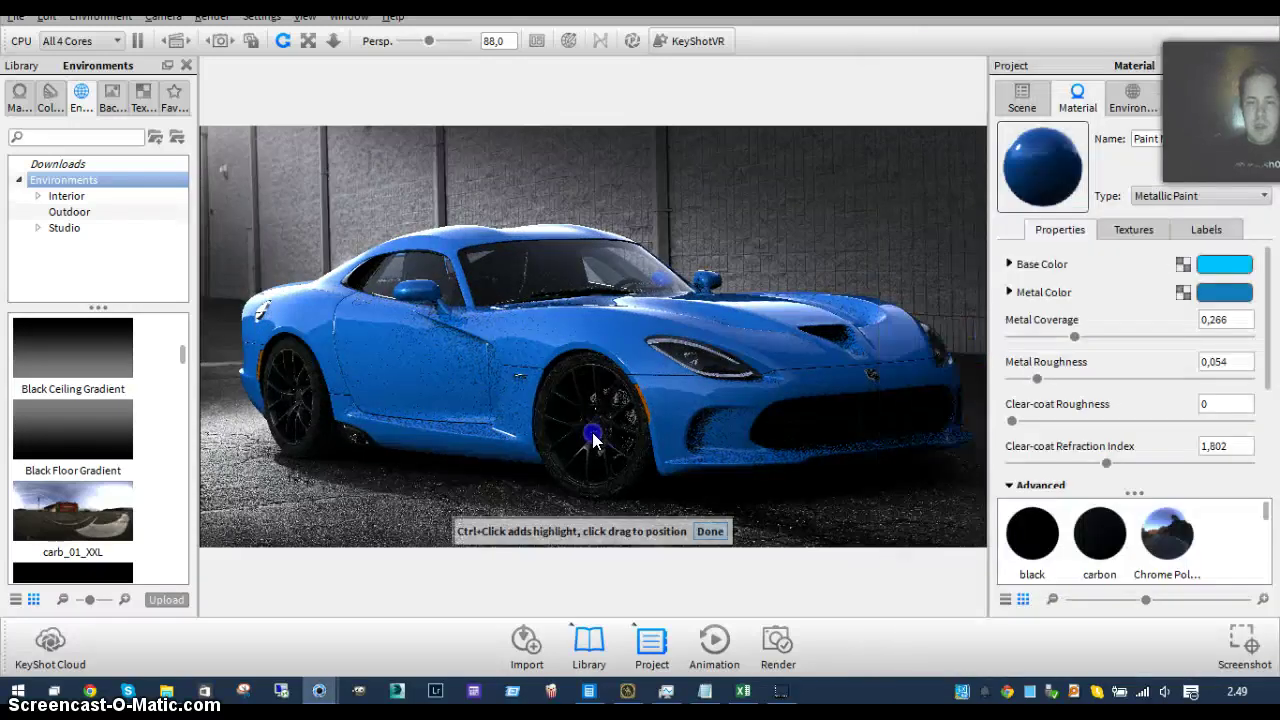
pyautogui.moveTo(601, 429); pyautogui.dragTo(590, 455)
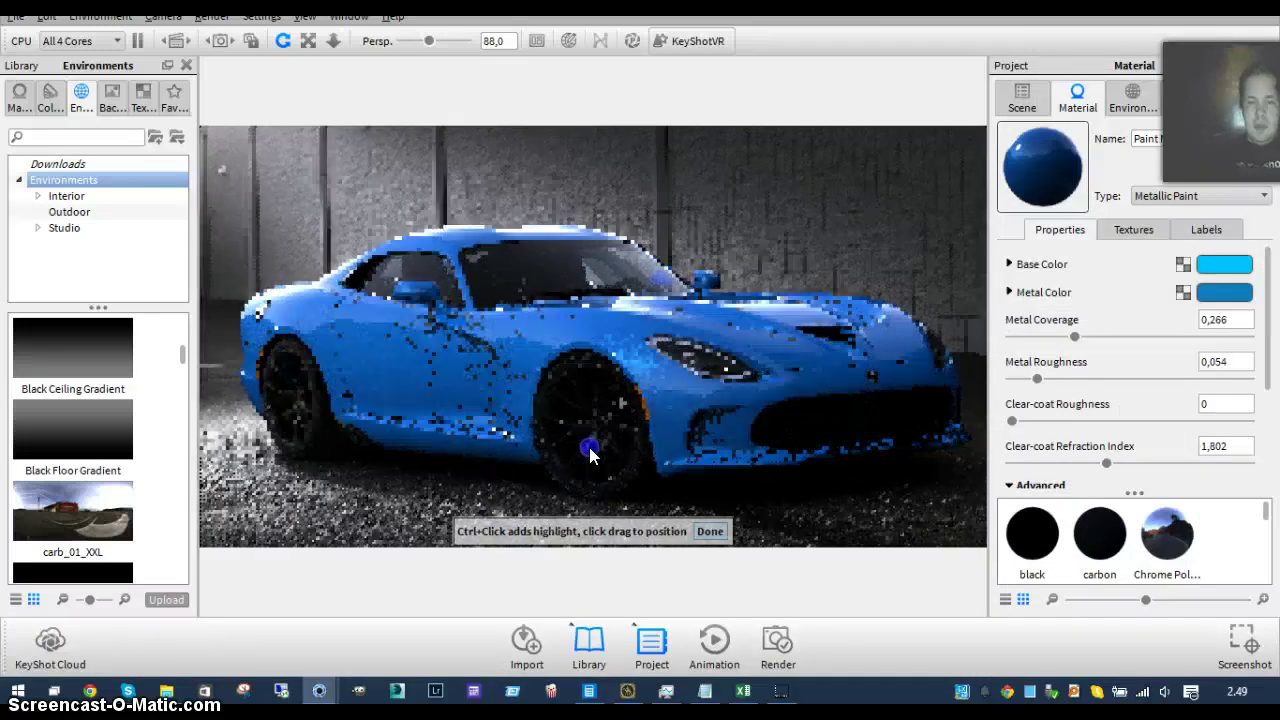
pyautogui.click(709, 531)
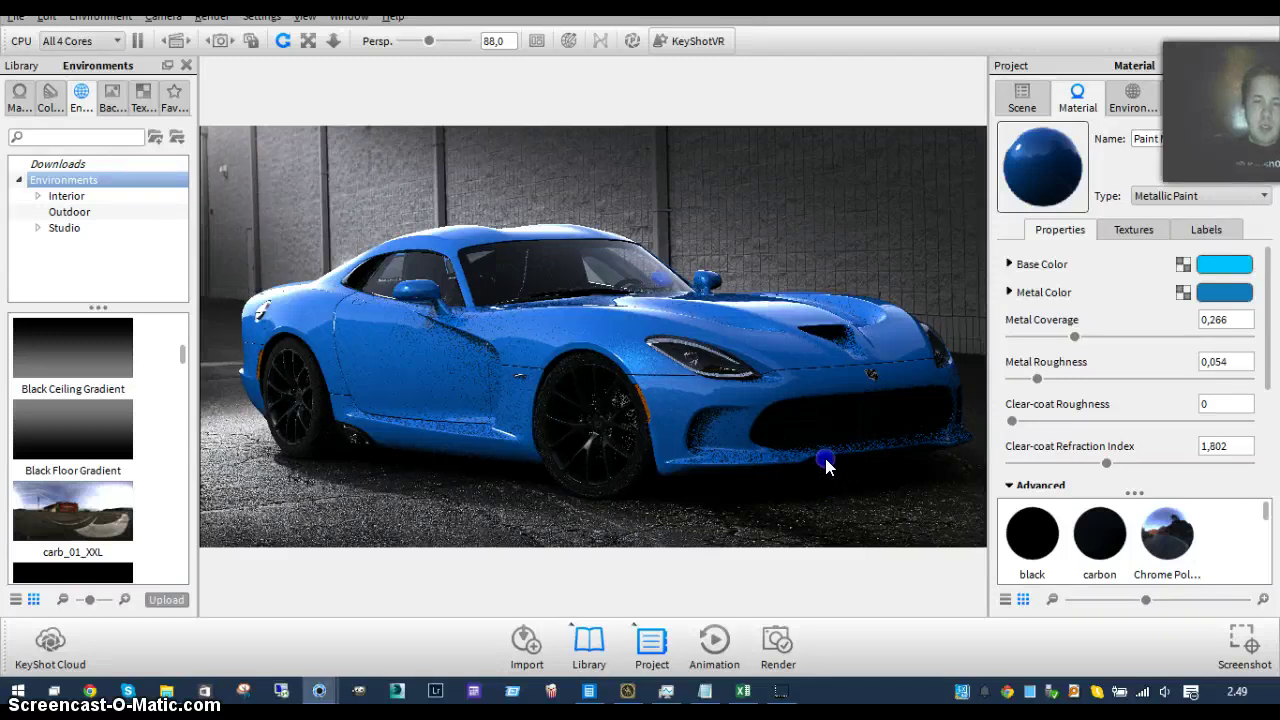
# - Edit the front wheel's Axalta Paint material and set its refraction index to 0,88
pyautogui.rightClick(578, 479)
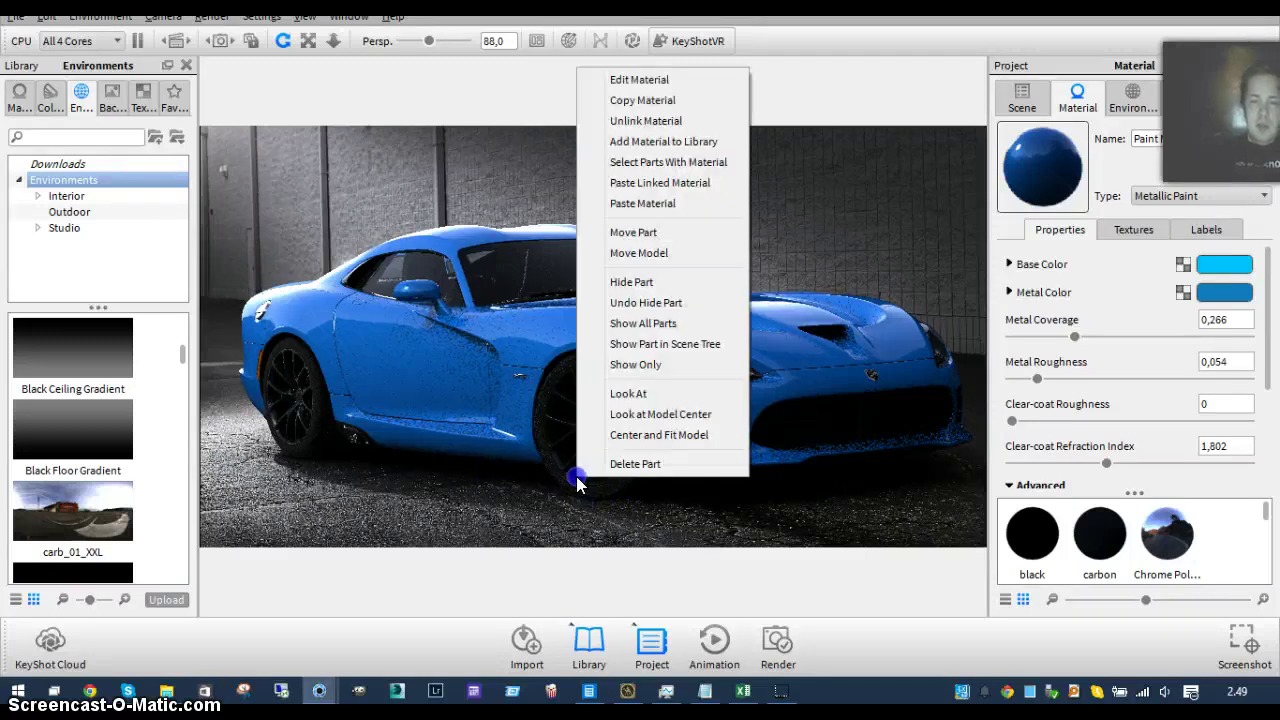
pyautogui.click(640, 80)
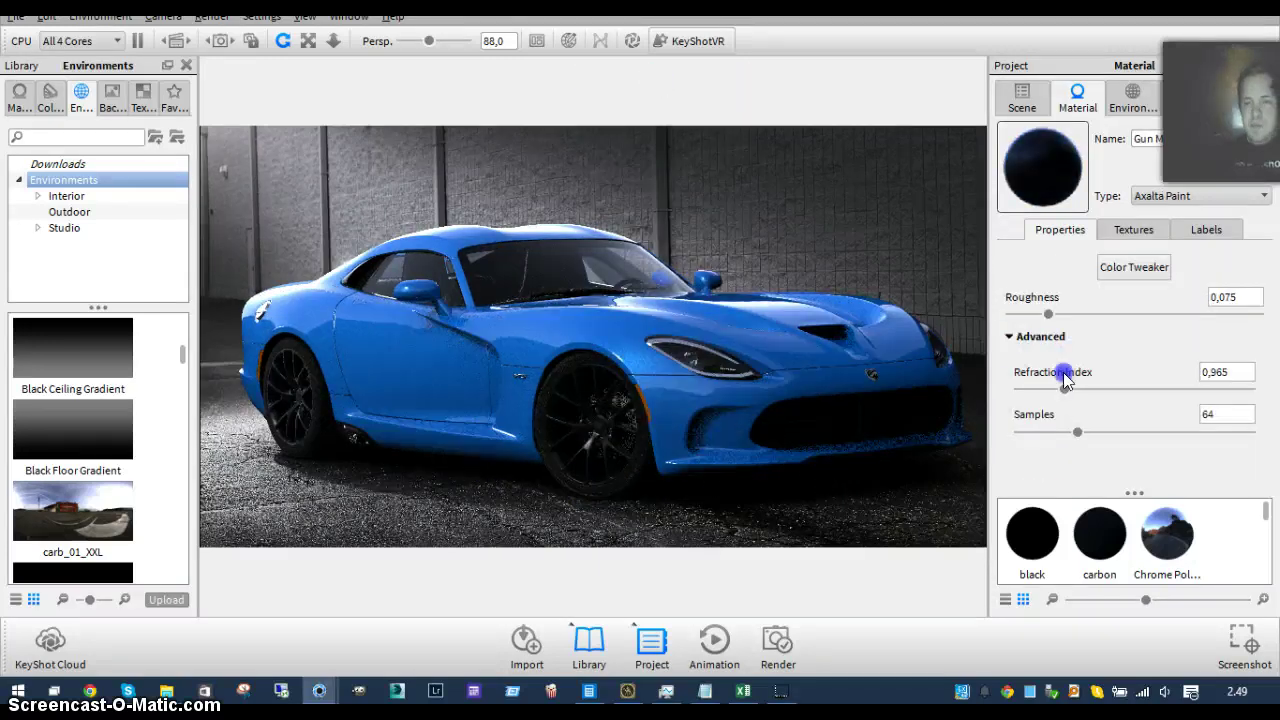
pyautogui.moveTo(1059, 393); pyautogui.dragTo(1057, 393)
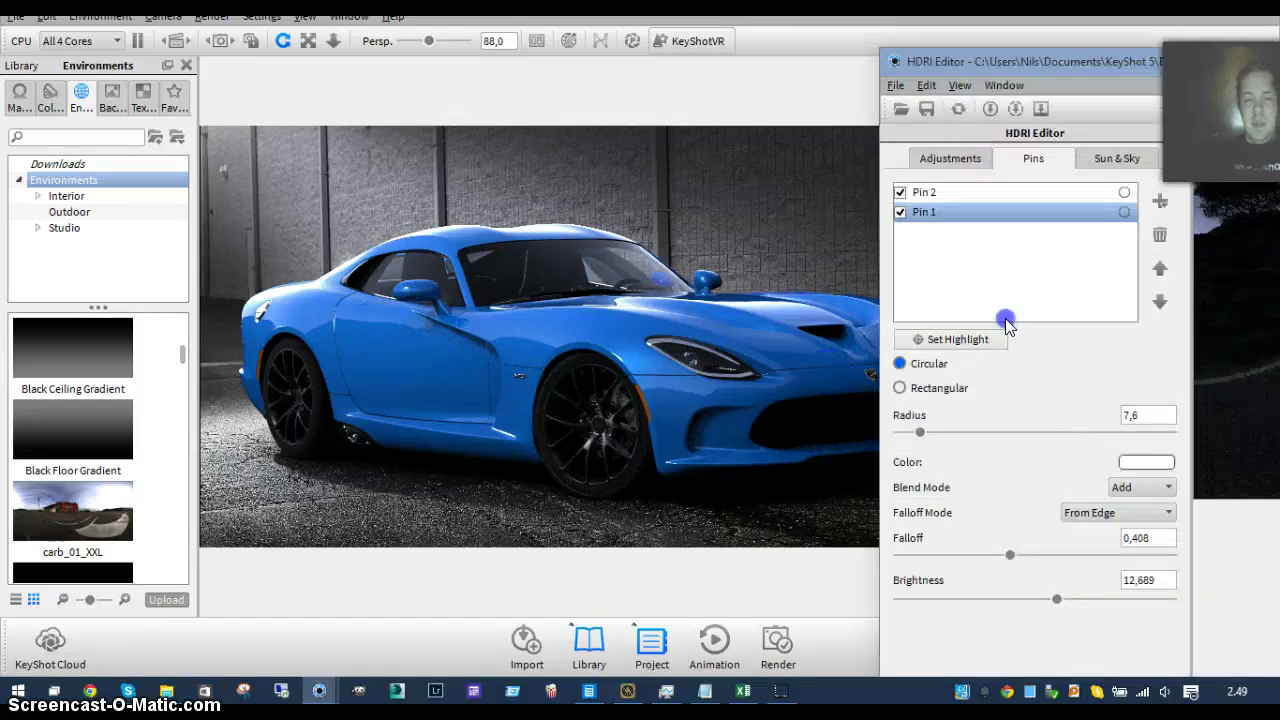
# - Duplicate Pin 2 and position the copy's highlight on the front grille in the render
pyautogui.rightClick(1095, 231)
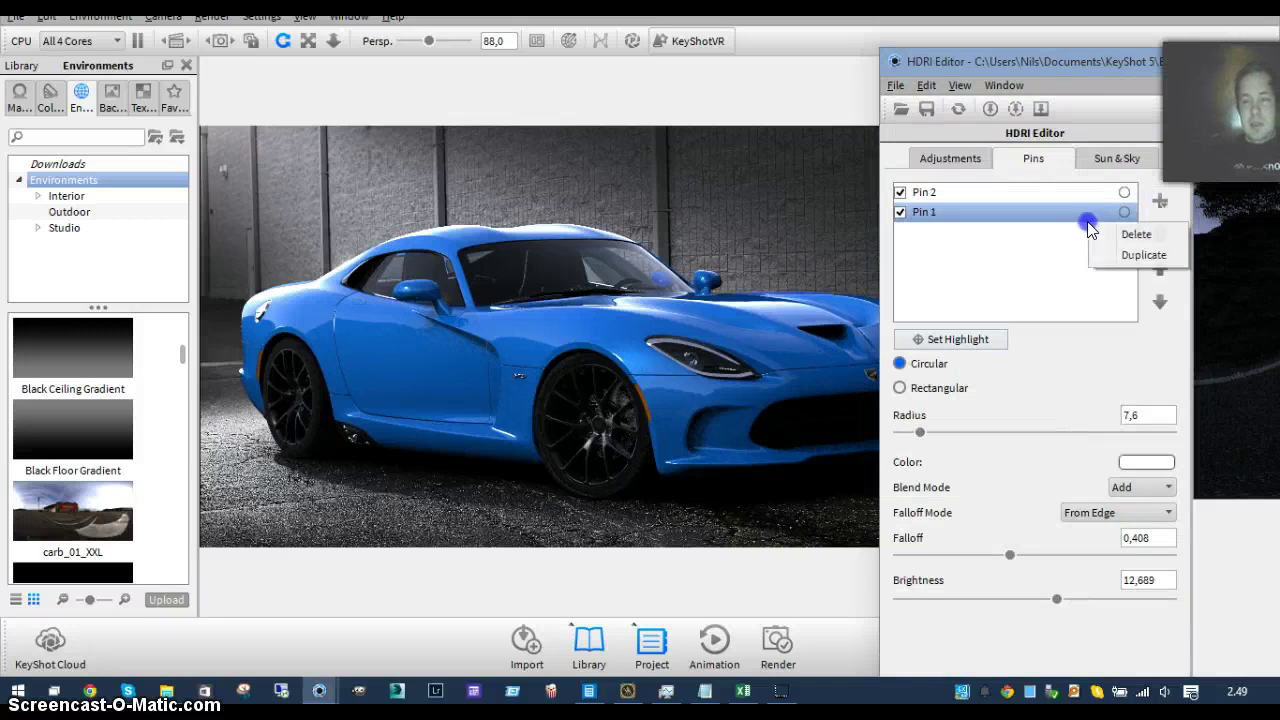
pyautogui.rightClick(1058, 192)
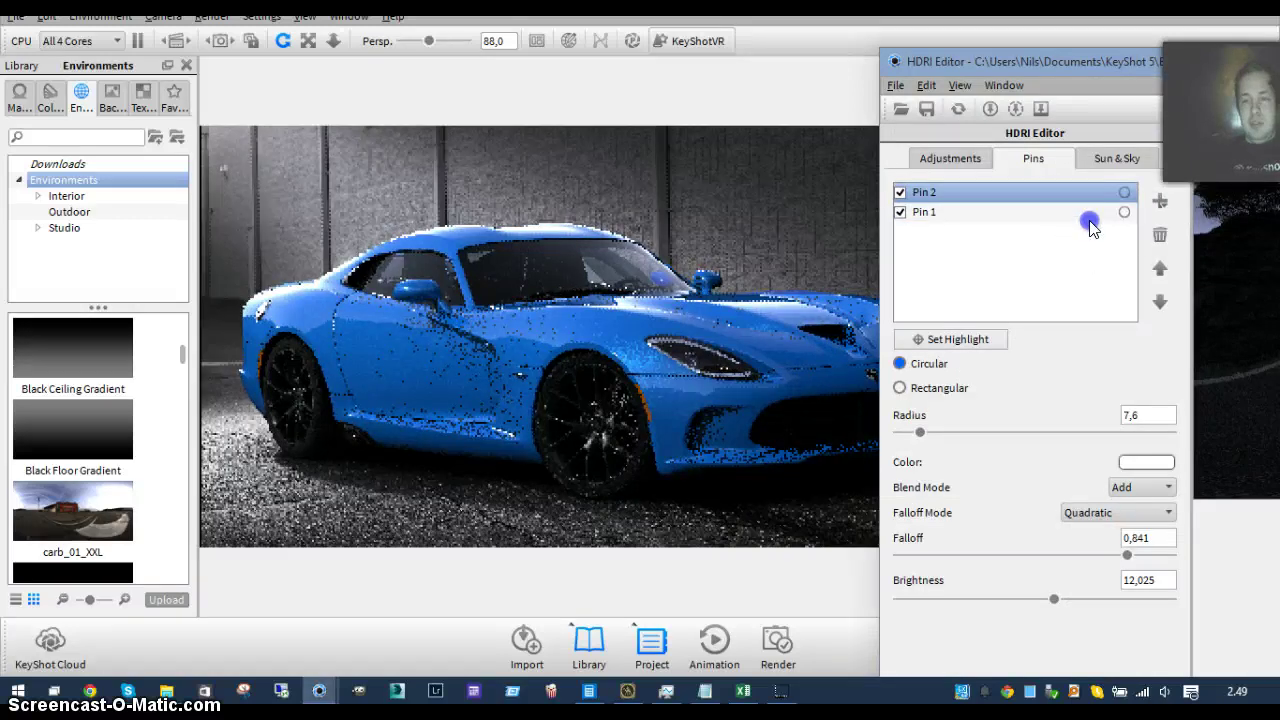
pyautogui.click(1093, 227)
pyautogui.click(957, 339)
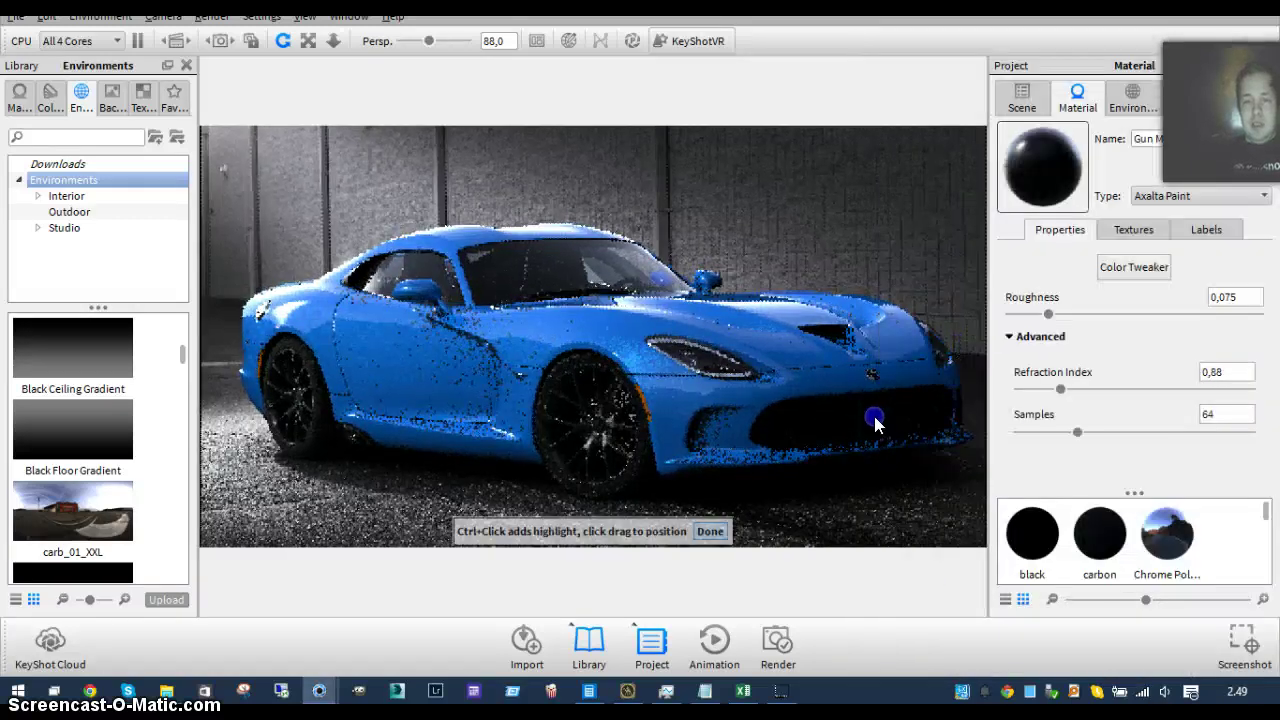
pyautogui.moveTo(875, 424)
pyautogui.mouseDown()
pyautogui.moveTo(853, 421)
pyautogui.moveTo(846, 456)
pyautogui.moveTo(745, 532)
pyautogui.moveTo(859, 421)
pyautogui.moveTo(825, 420)
pyautogui.mouseUp()
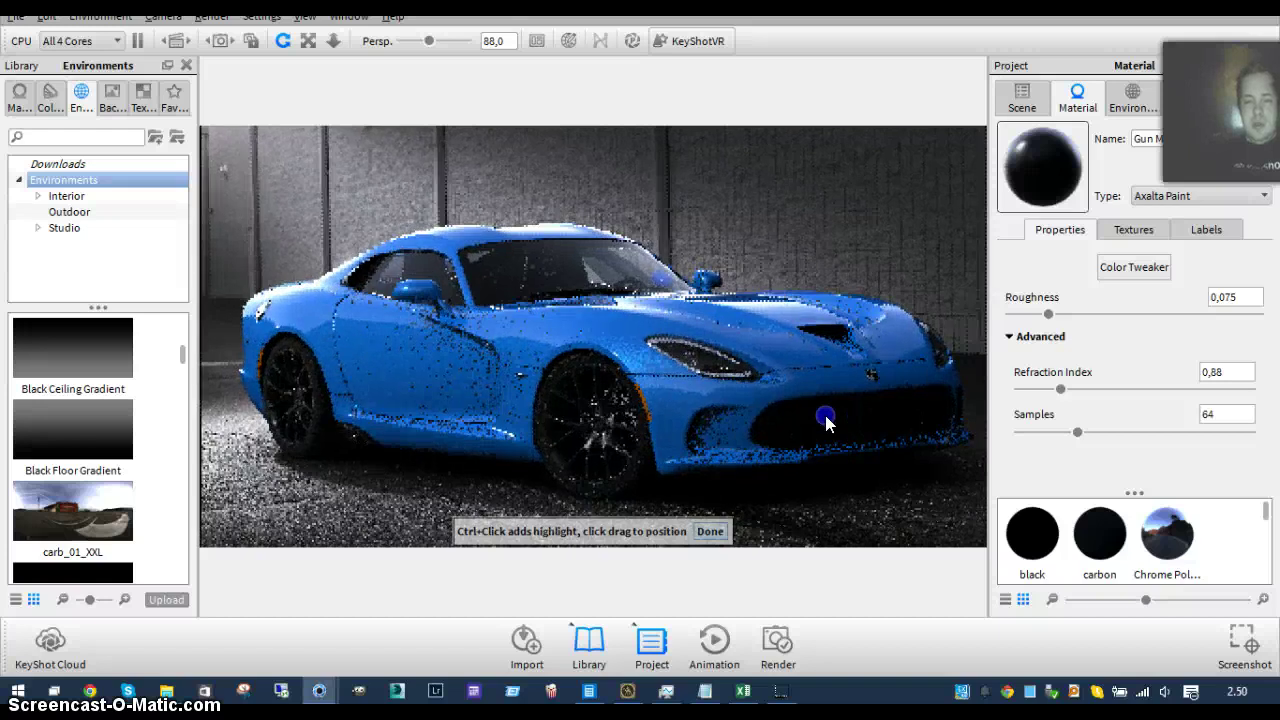
pyautogui.click(710, 531)
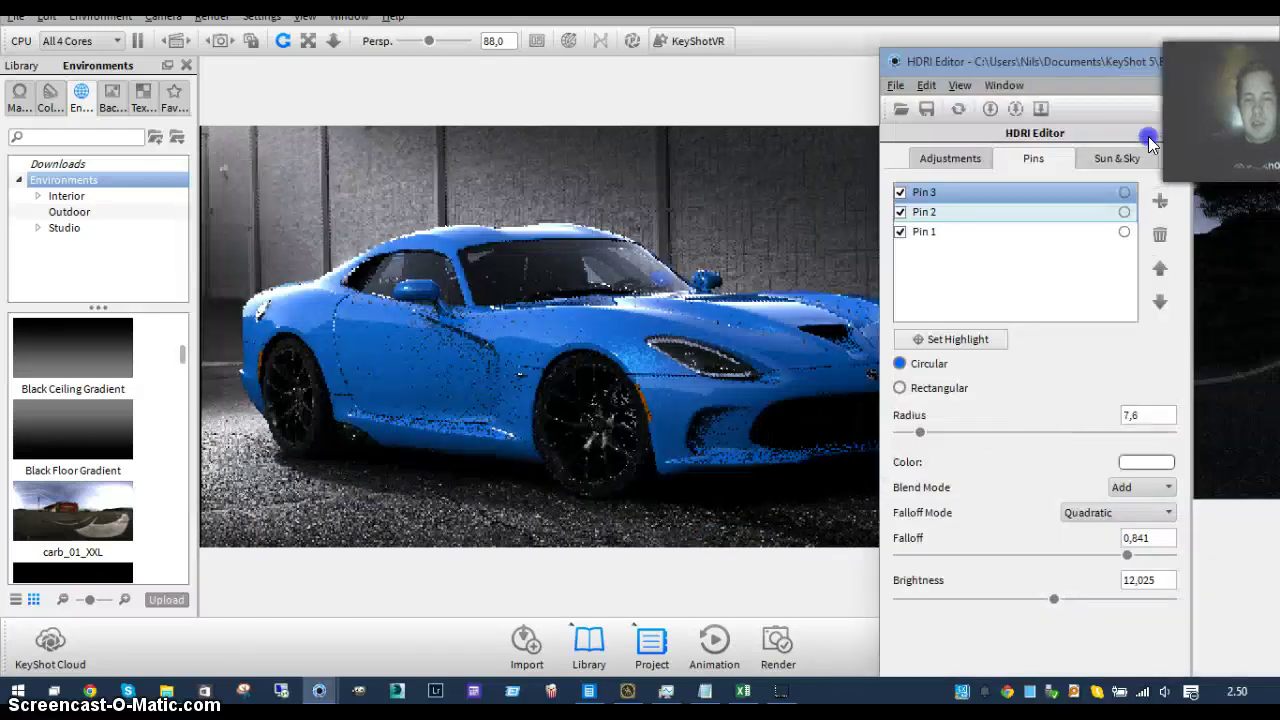
# - Move Pin 3 within the HDRI image onto the dark hillside on the left, below the tree and beside the road
pyautogui.moveTo(1171, 63); pyautogui.dragTo(116, 377)
pyautogui.moveTo(790, 615); pyautogui.dragTo(516, 589)
pyautogui.moveTo(534, 413); pyautogui.dragTo(167, 367)
pyautogui.moveTo(141, 568); pyautogui.dragTo(355, 205)
pyautogui.moveTo(149, 417); pyautogui.dragTo(71, 460)
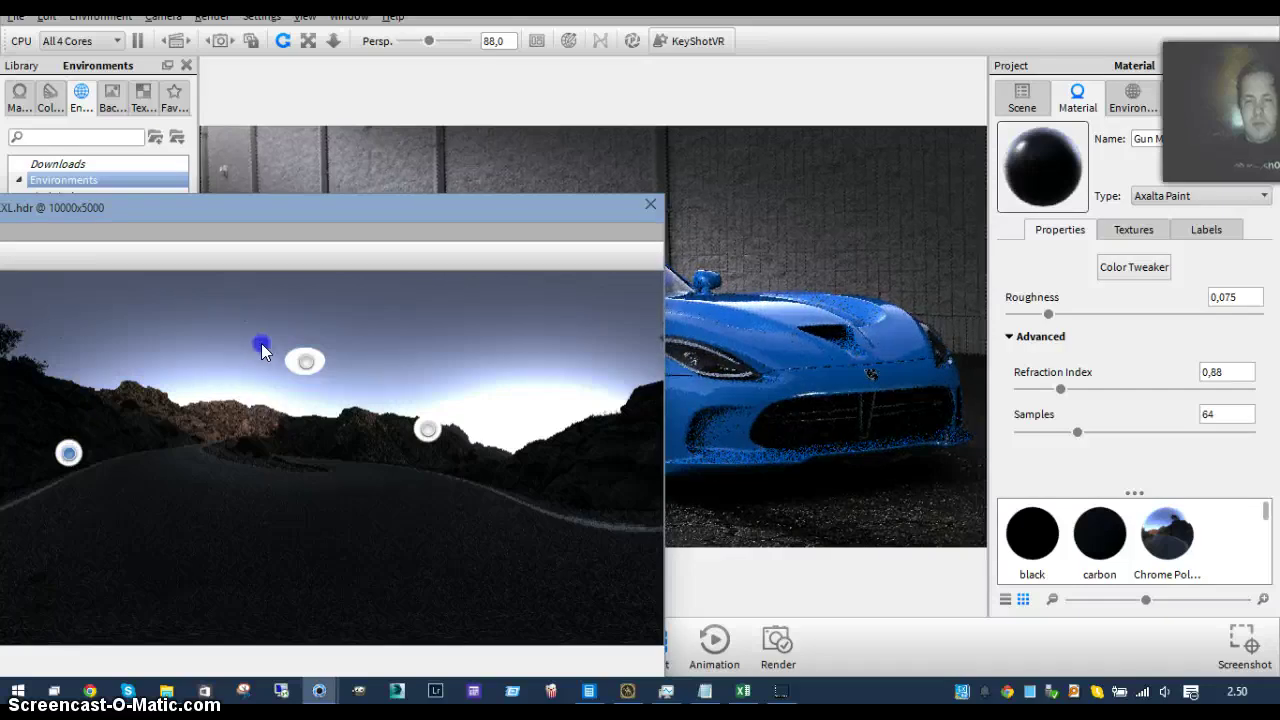
pyautogui.moveTo(87, 454); pyautogui.dragTo(66, 430)
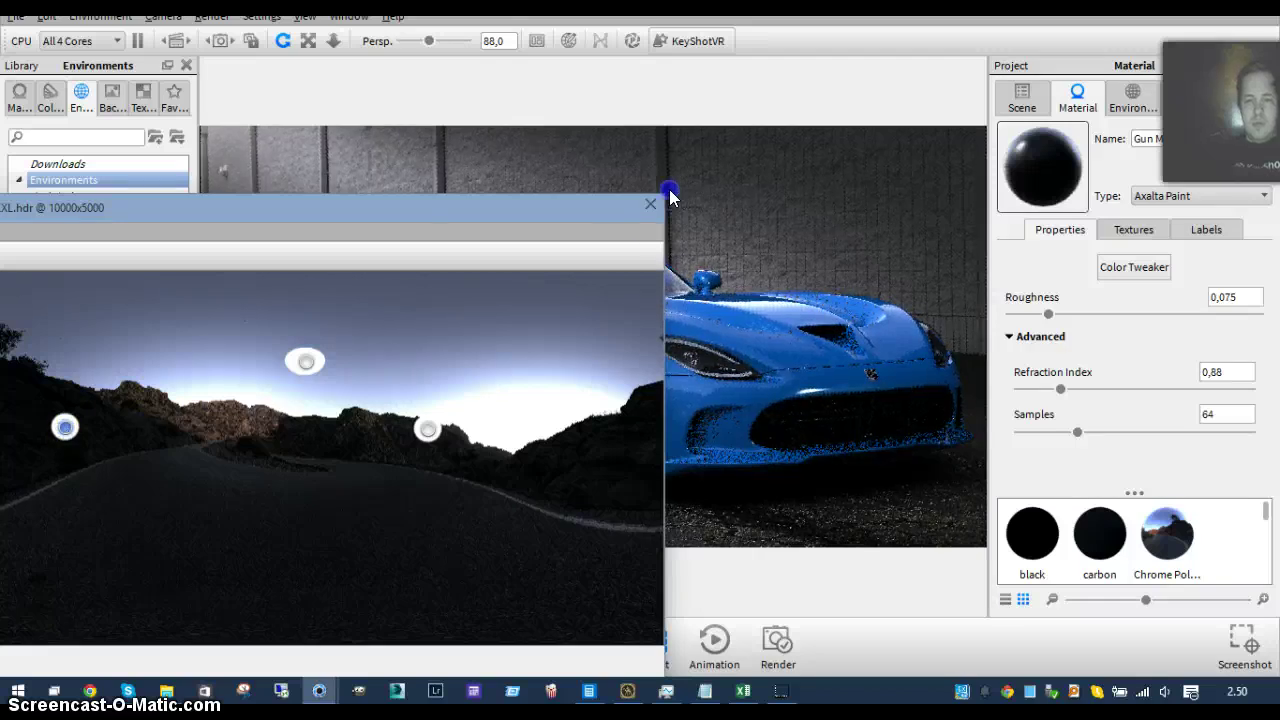
# - Make Pin 3 rectangular with width 40,5 and height 8,2, and move it slightly higher on the hillside in the HDRI image
pyautogui.moveTo(266, 210); pyautogui.dragTo(1265, 37)
pyautogui.click(631, 362)
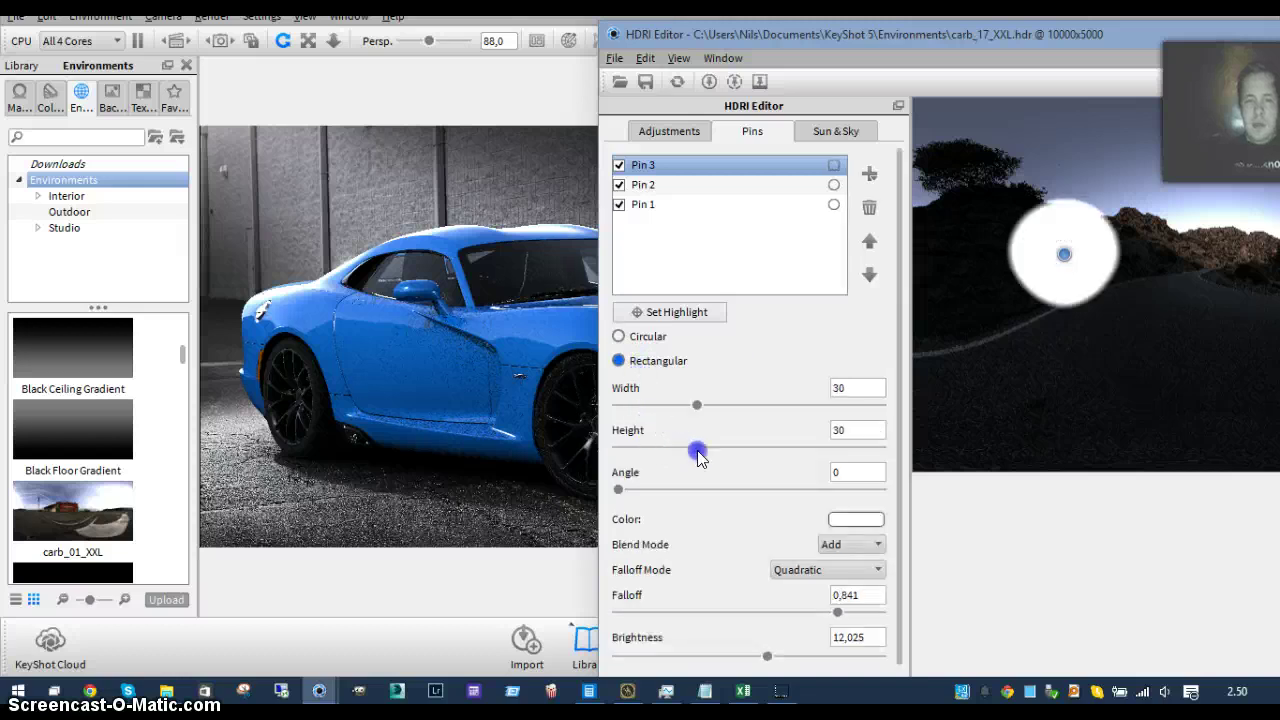
pyautogui.moveTo(696, 450); pyautogui.dragTo(640, 447)
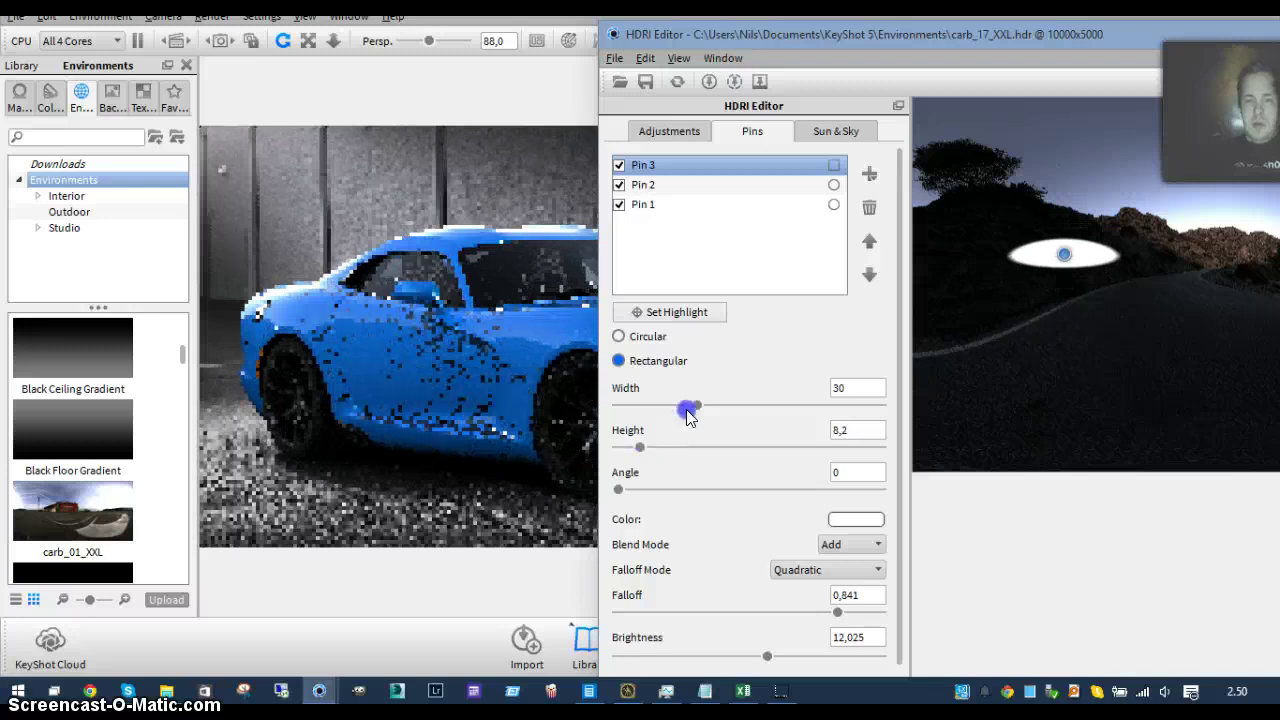
pyautogui.moveTo(698, 412); pyautogui.dragTo(726, 408)
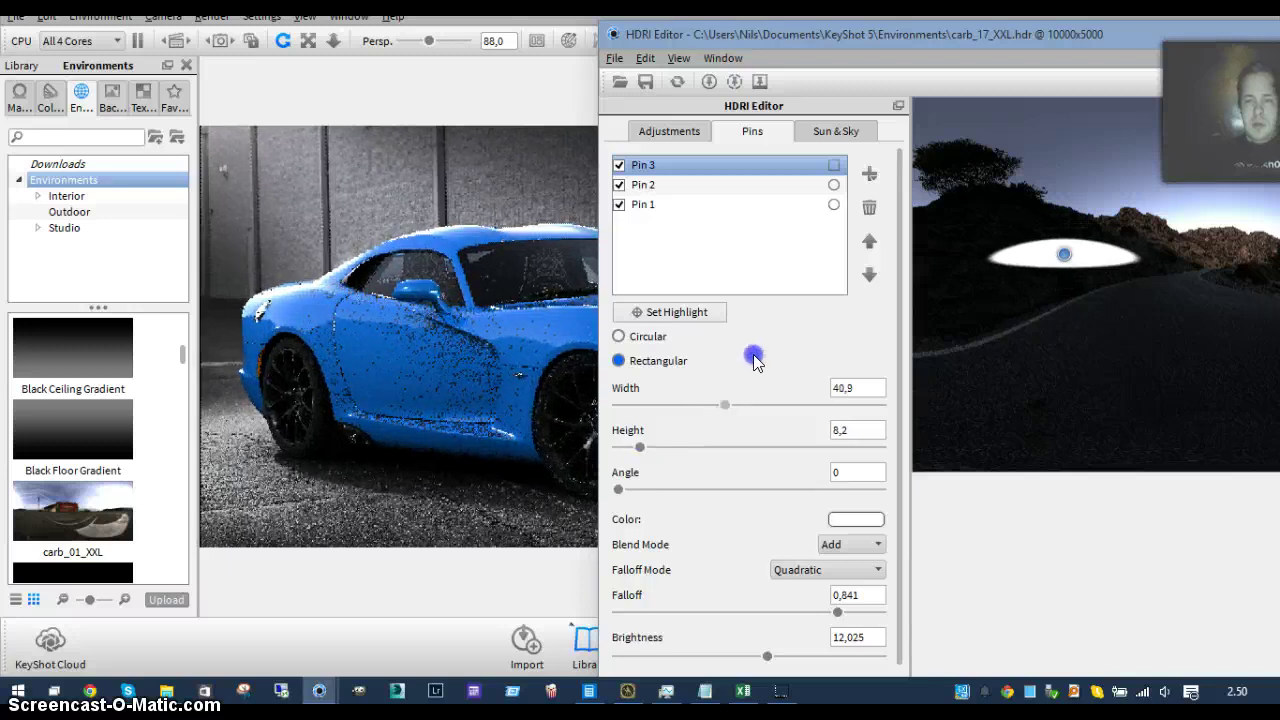
pyautogui.moveTo(826, 36); pyautogui.dragTo(460, 335)
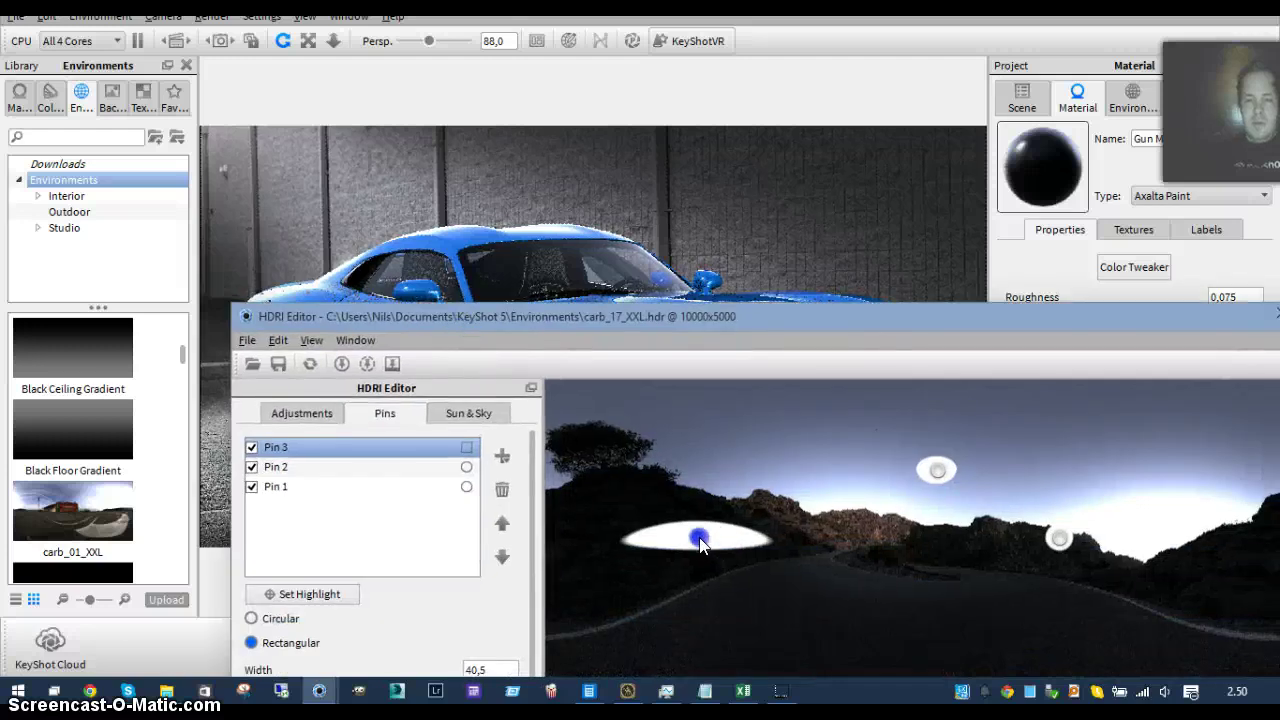
pyautogui.moveTo(699, 537); pyautogui.dragTo(694, 511)
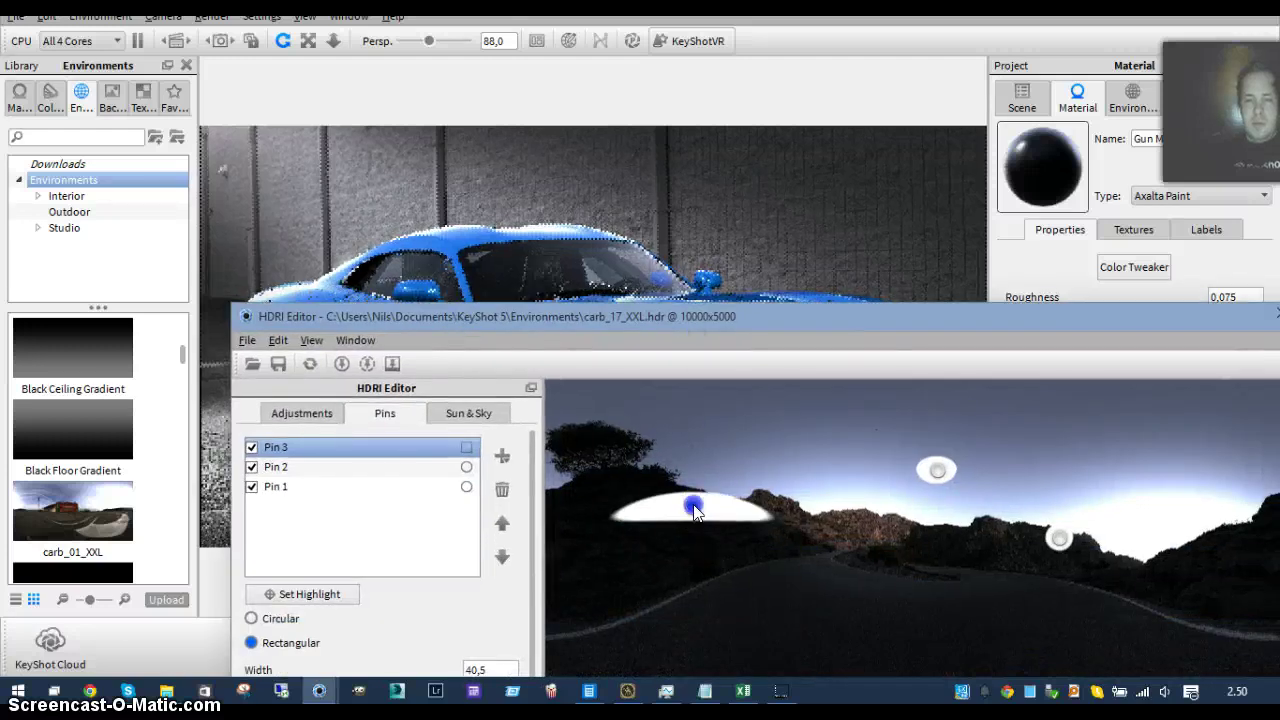
# - Set Pin 3's brightness to 1,034 and its height to 15,8 while watching the render
pyautogui.moveTo(678, 325); pyautogui.dragTo(996, 90)
pyautogui.moveTo(893, 655); pyautogui.dragTo(808, 657)
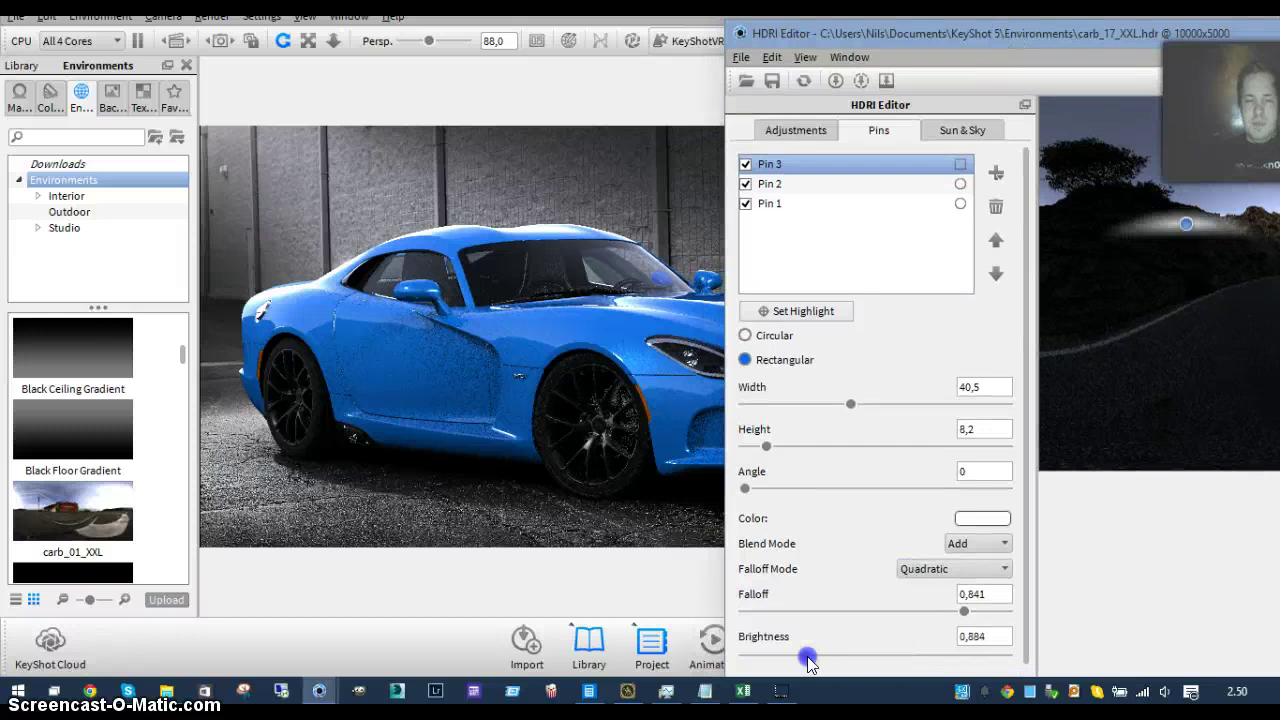
pyautogui.moveTo(882, 33); pyautogui.dragTo(1144, 10)
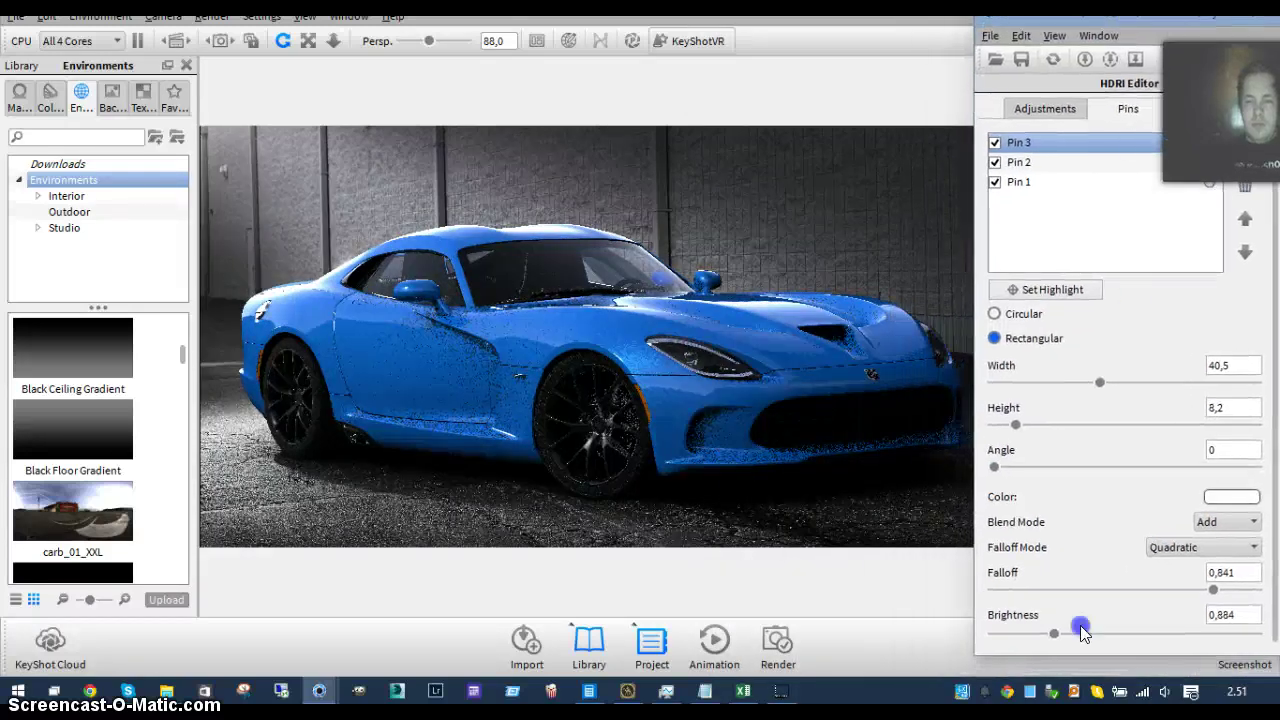
pyautogui.moveTo(1057, 638); pyautogui.dragTo(1059, 638)
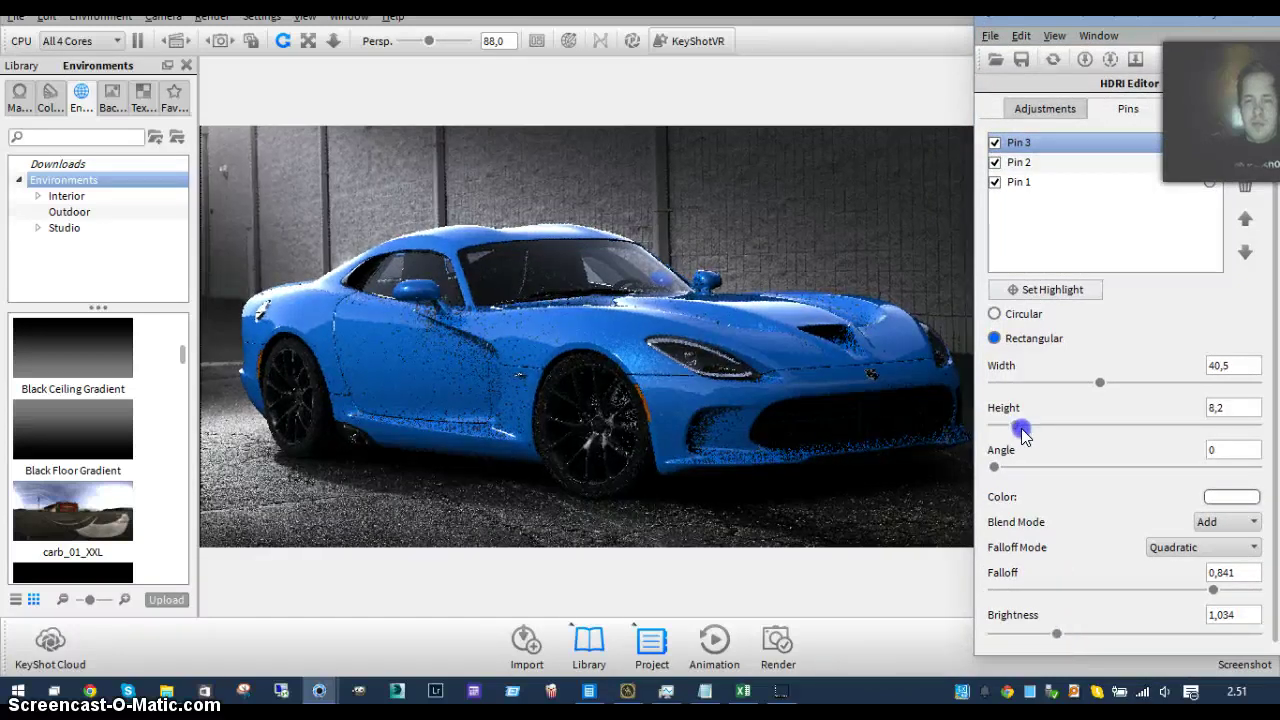
pyautogui.moveTo(1027, 431); pyautogui.dragTo(1039, 431)
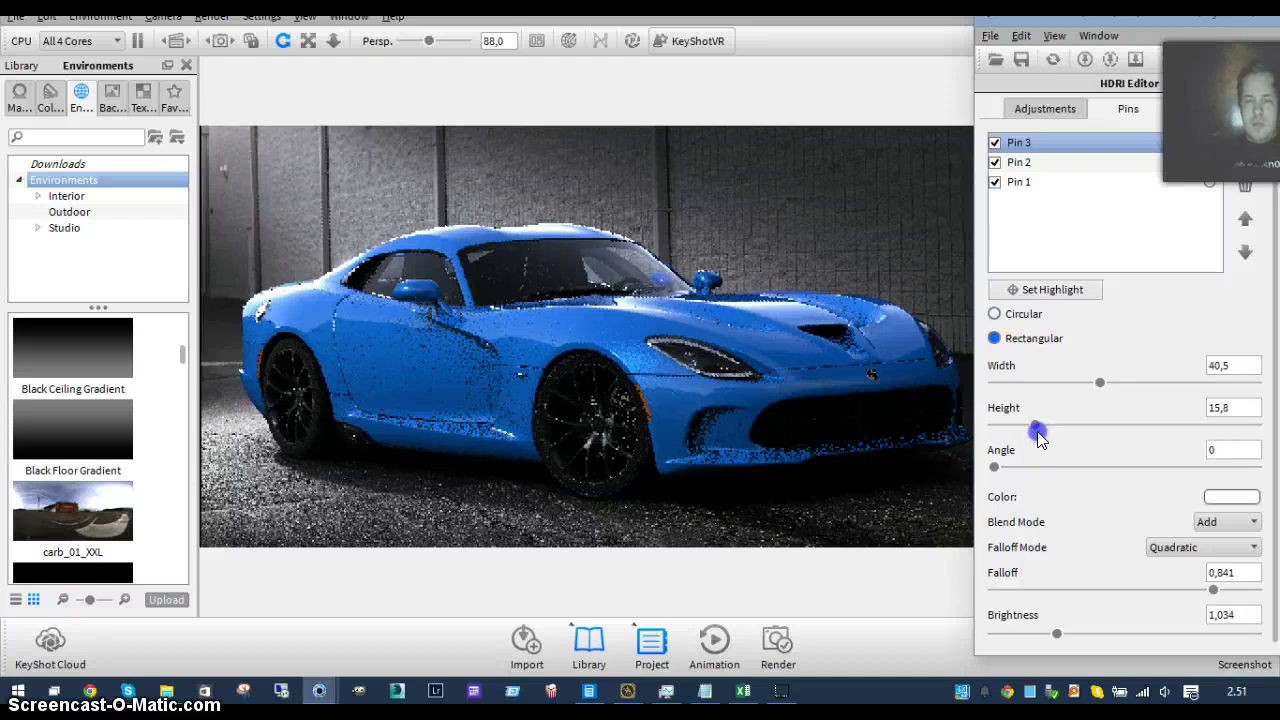
# - Edit the front grille's Axalta Paint material with roughness 0,032 and refraction index 0,84
pyautogui.click(857, 423)
pyautogui.rightClick(857, 423)
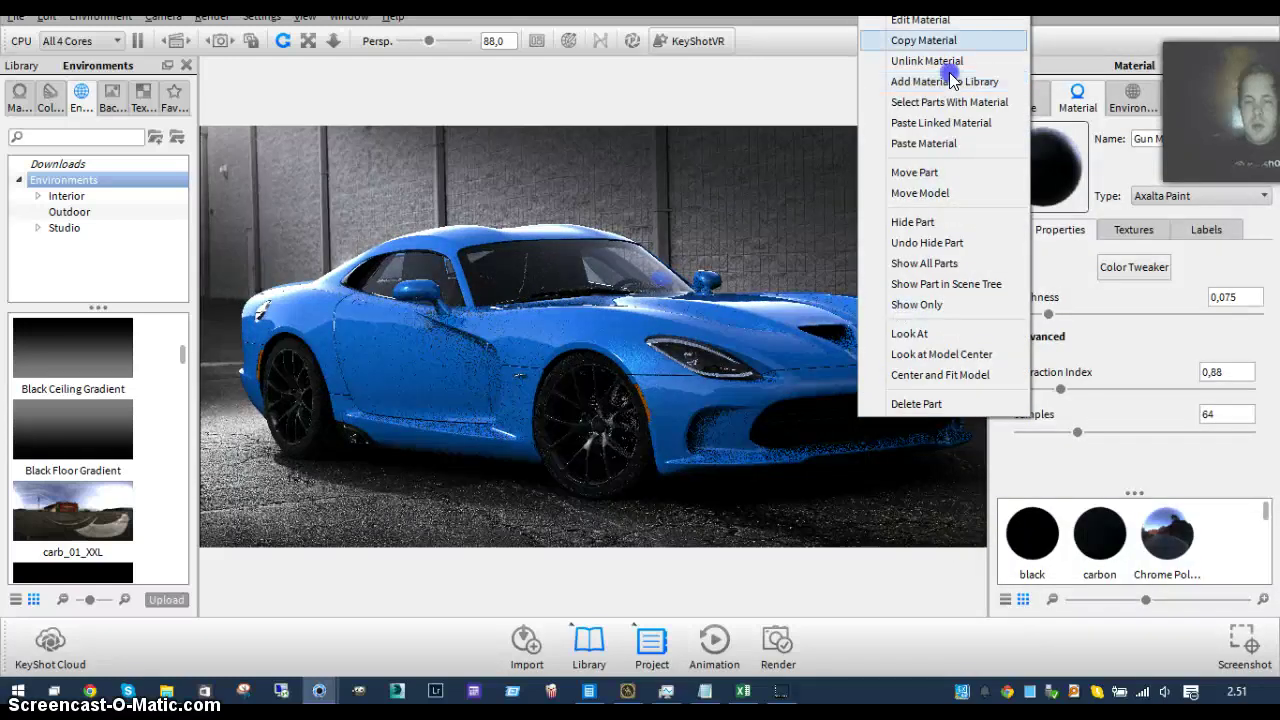
pyautogui.click(940, 18)
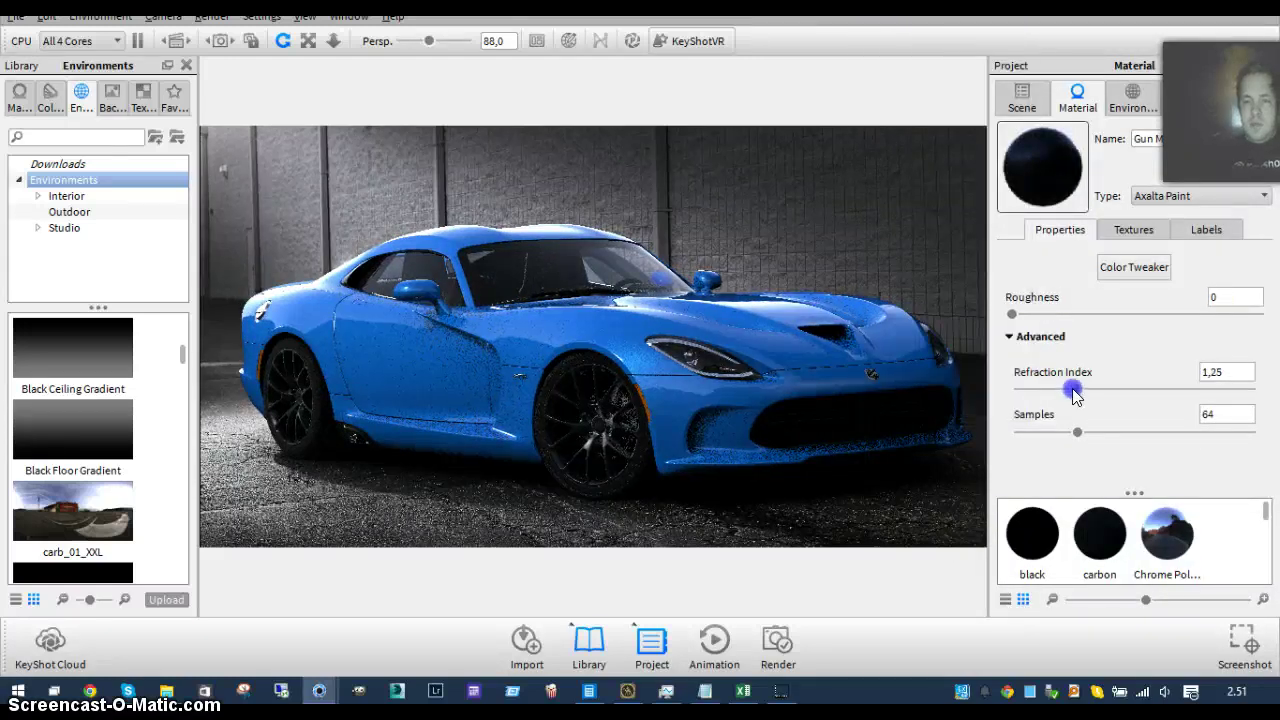
pyautogui.moveTo(1069, 391); pyautogui.dragTo(1069, 390)
pyautogui.moveTo(1013, 314); pyautogui.dragTo(1031, 318)
pyautogui.moveTo(1069, 390); pyautogui.dragTo(1058, 393)
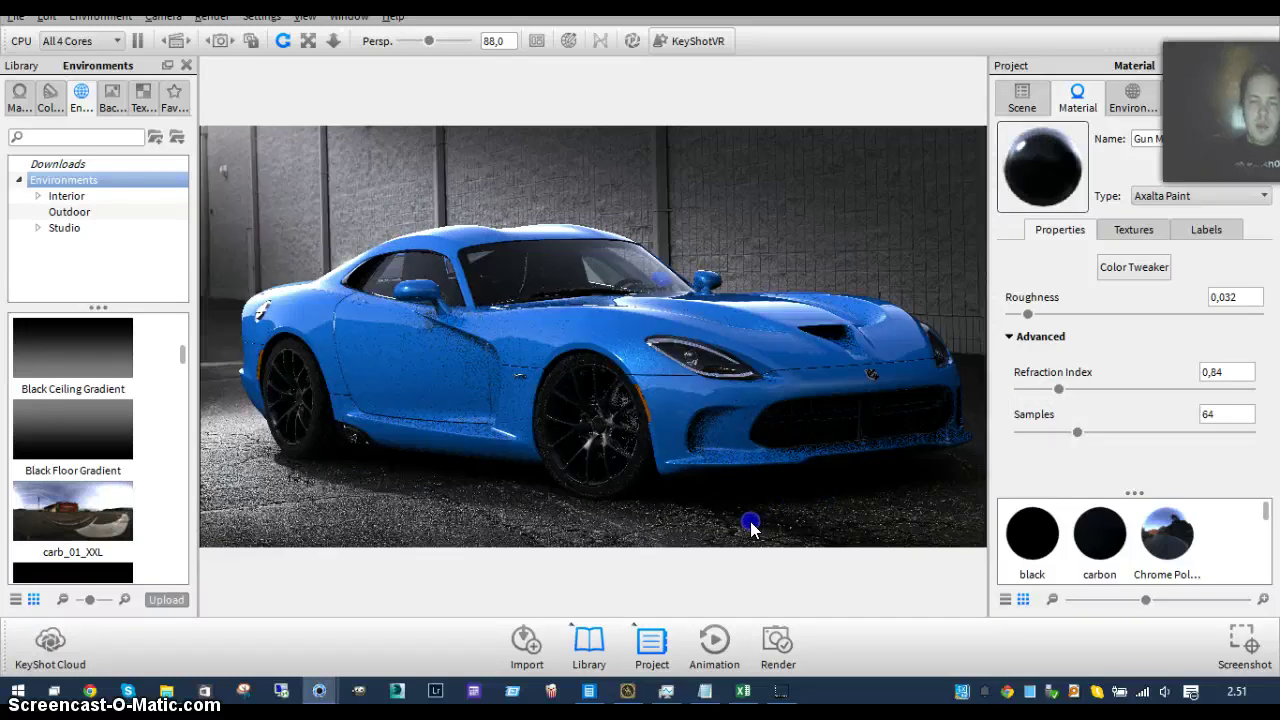
# - Add a fourth pin in the HDRI Editor and position its highlight on the far front corner, just below the headlight
pyautogui.hotkey('alt', 'Tab')
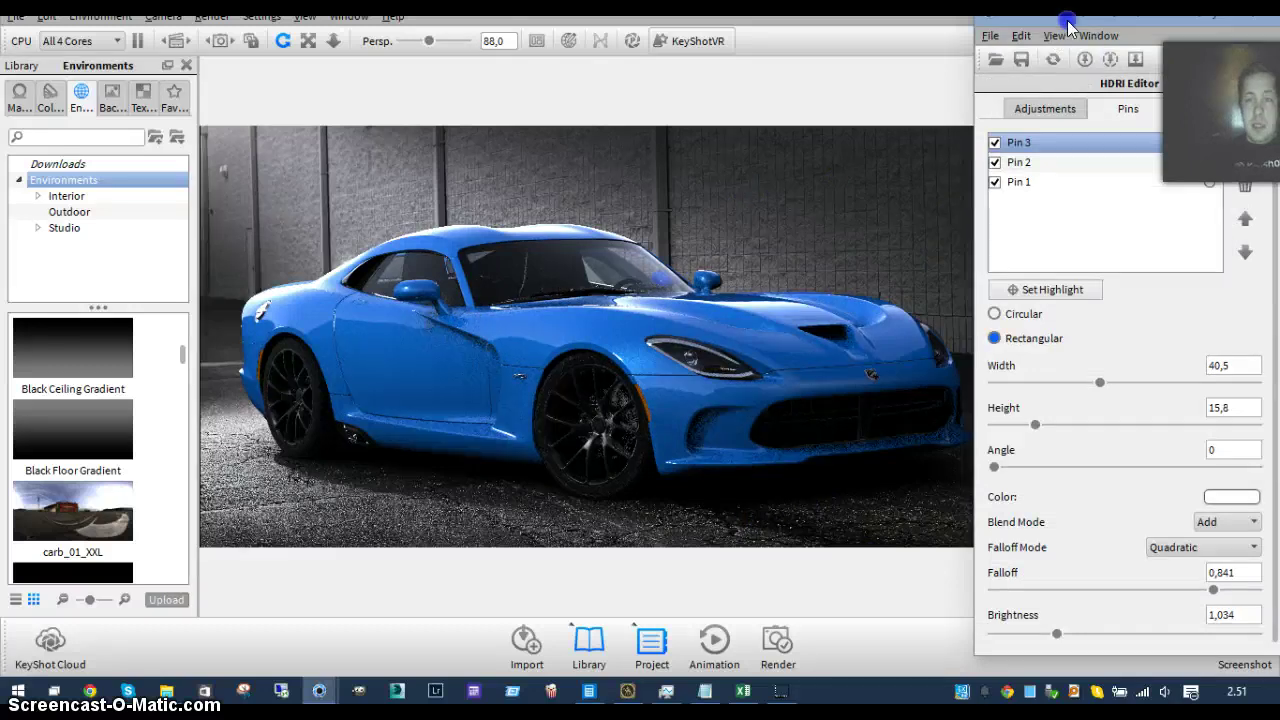
pyautogui.moveTo(1068, 22); pyautogui.dragTo(924, 77)
pyautogui.moveTo(1018, 60); pyautogui.dragTo(1159, 133)
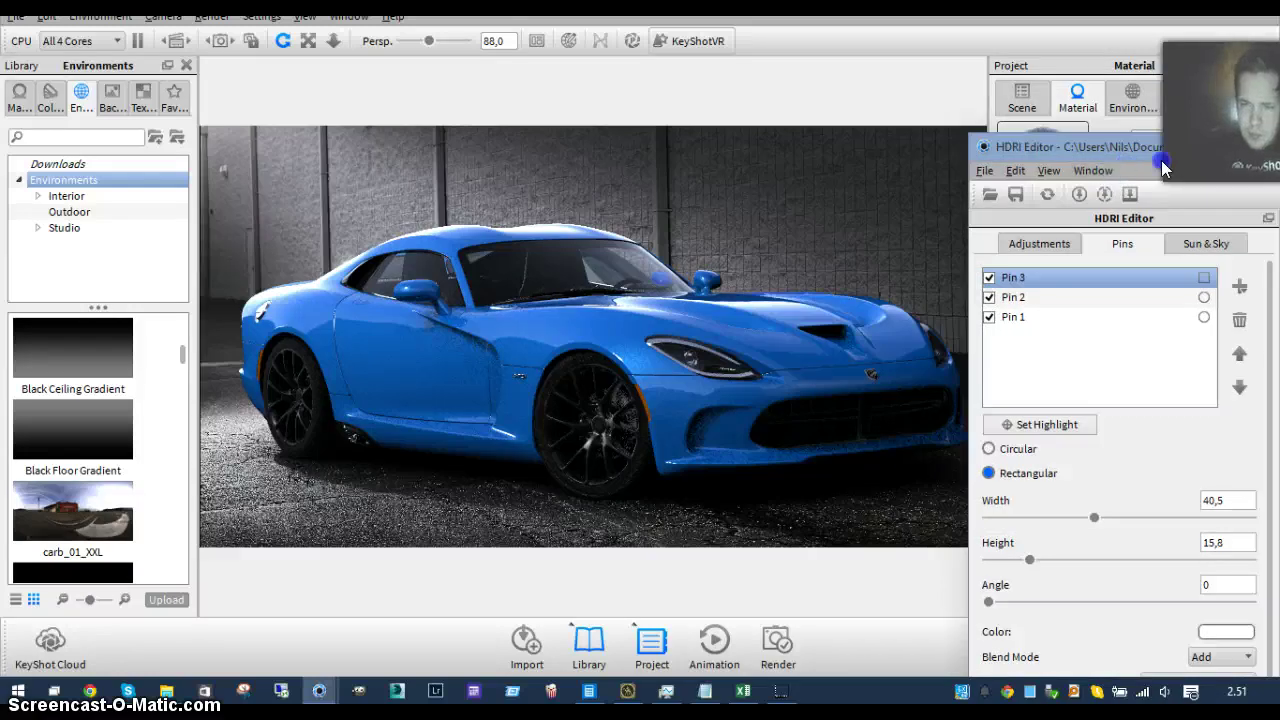
pyautogui.moveTo(1140, 147); pyautogui.dragTo(1278, 96)
pyautogui.click(1253, 231)
pyautogui.click(1222, 256)
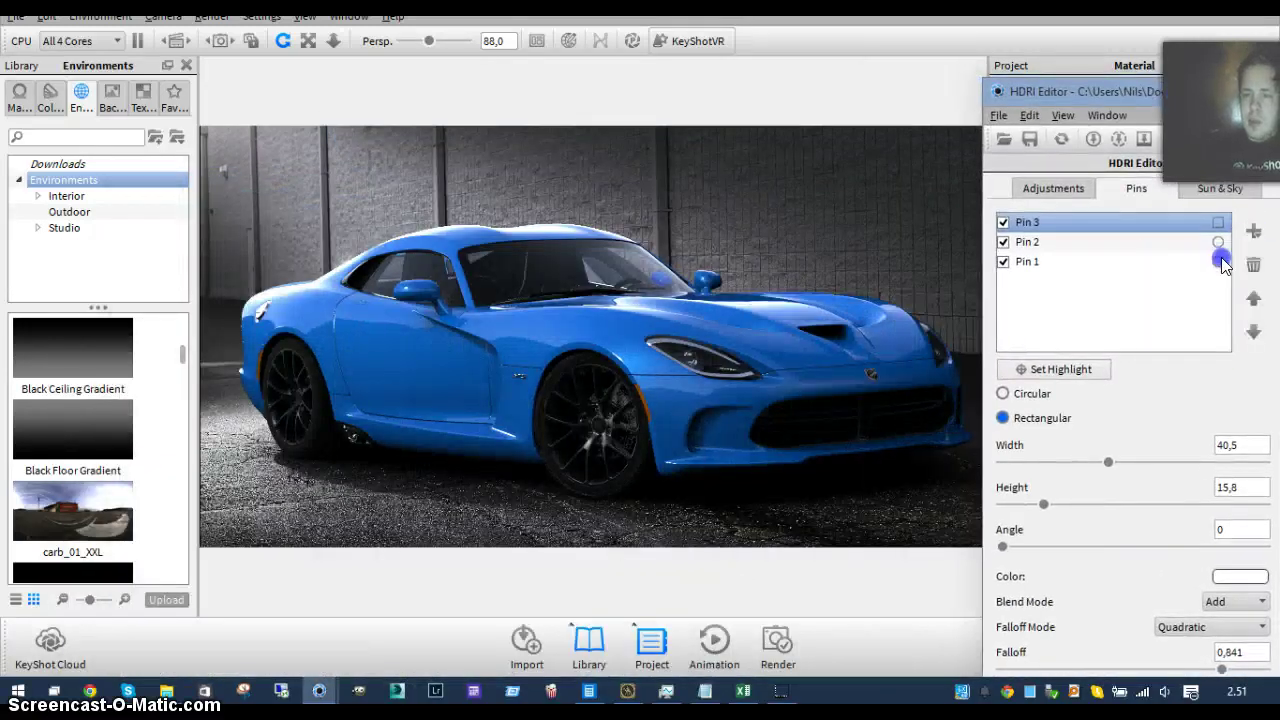
pyautogui.click(1068, 372)
pyautogui.moveTo(911, 332)
pyautogui.mouseDown()
pyautogui.moveTo(951, 374)
pyautogui.moveTo(940, 379)
pyautogui.mouseUp()
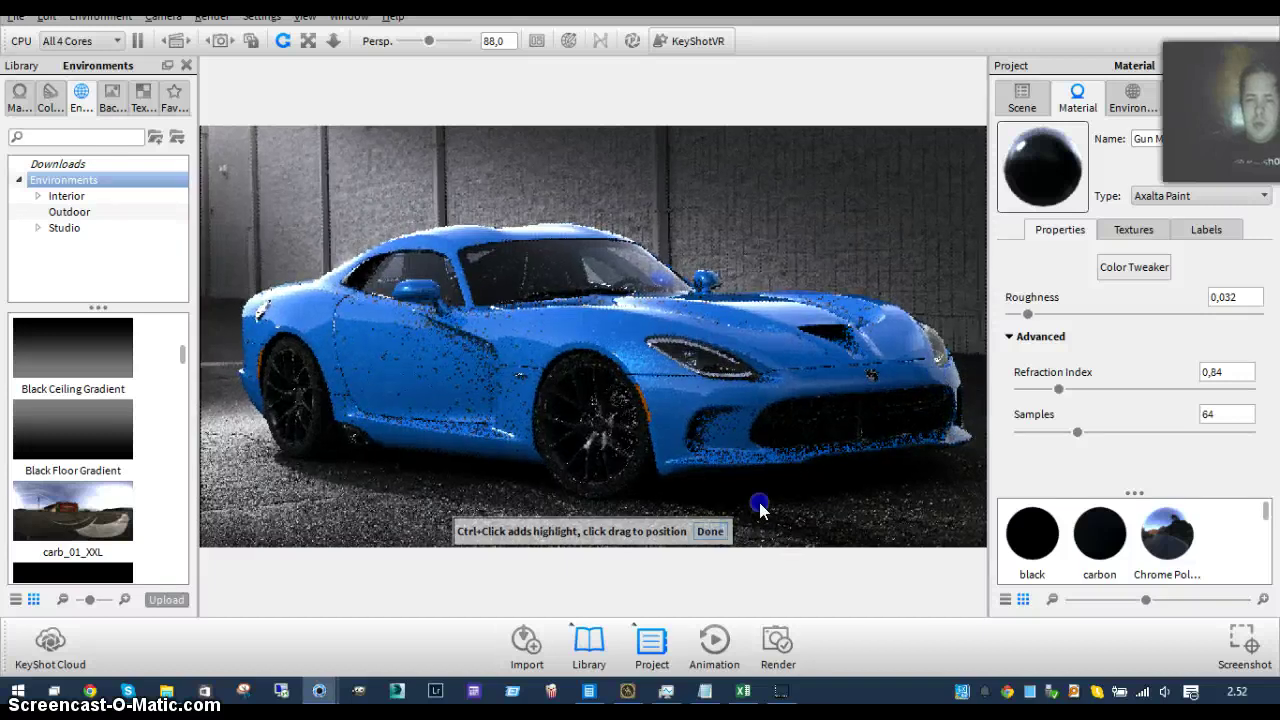
pyautogui.click(711, 531)
# - Give Pin 4 a radius of 47,1, a black color and the Alpha blend mode in the HDRI Editor
pyautogui.click(1070, 390)
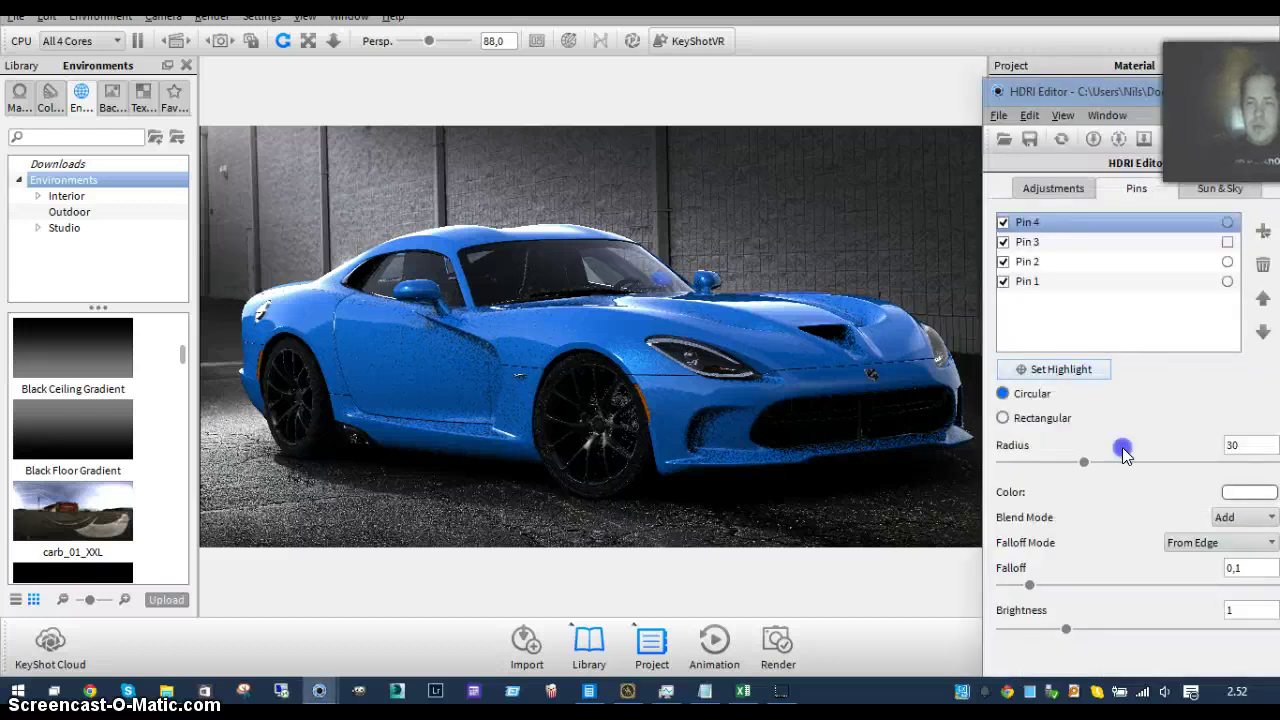
pyautogui.moveTo(1091, 461); pyautogui.dragTo(1146, 460)
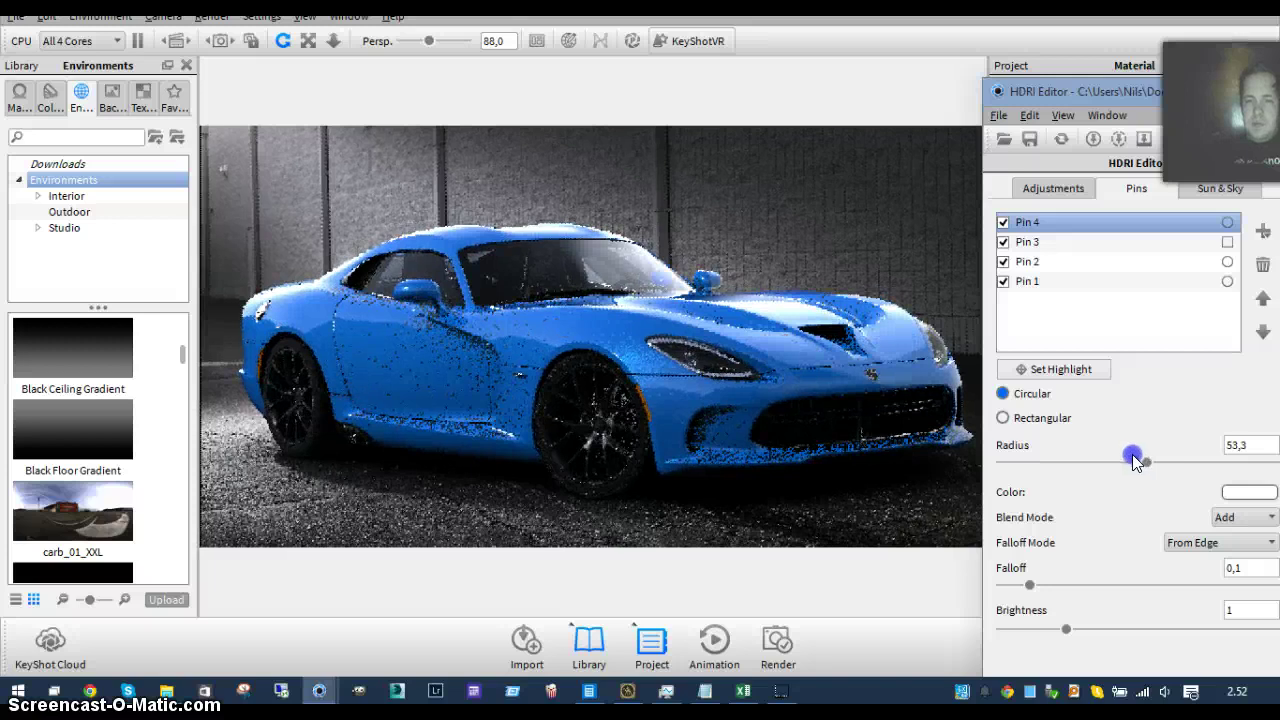
pyautogui.click(1237, 494)
pyautogui.click(1111, 300)
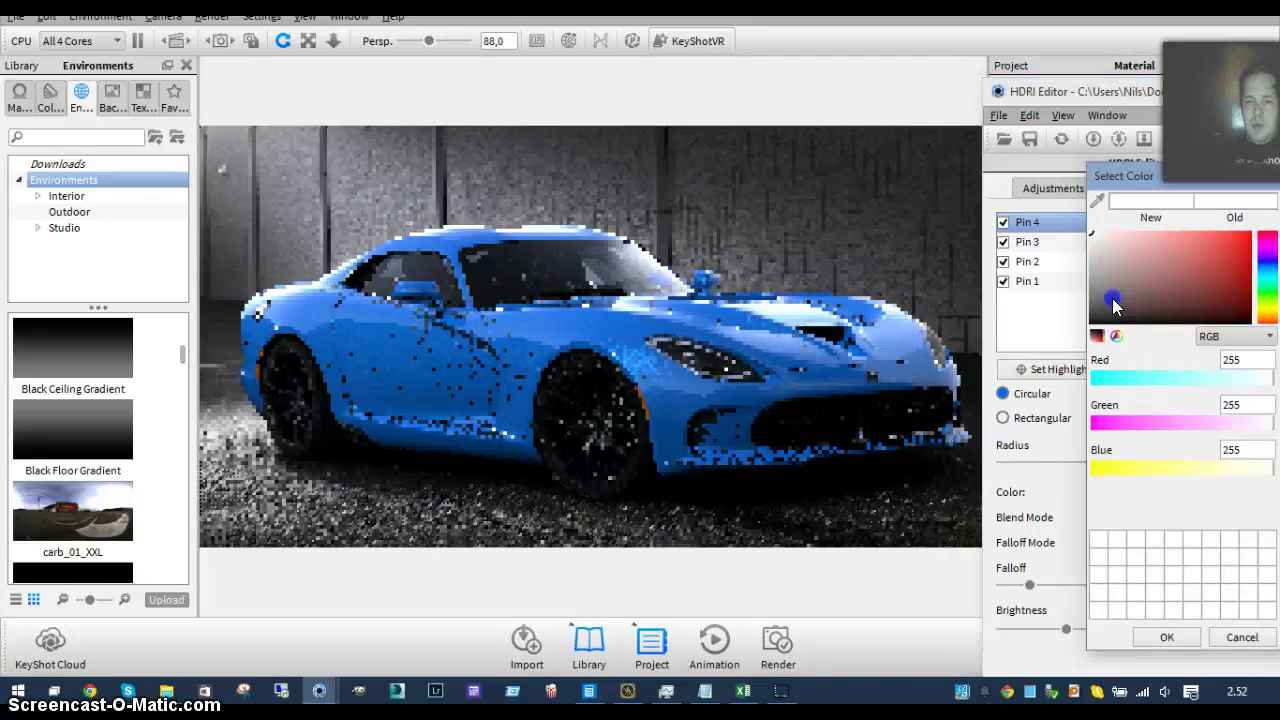
pyautogui.click(1163, 634)
pyautogui.click(1245, 518)
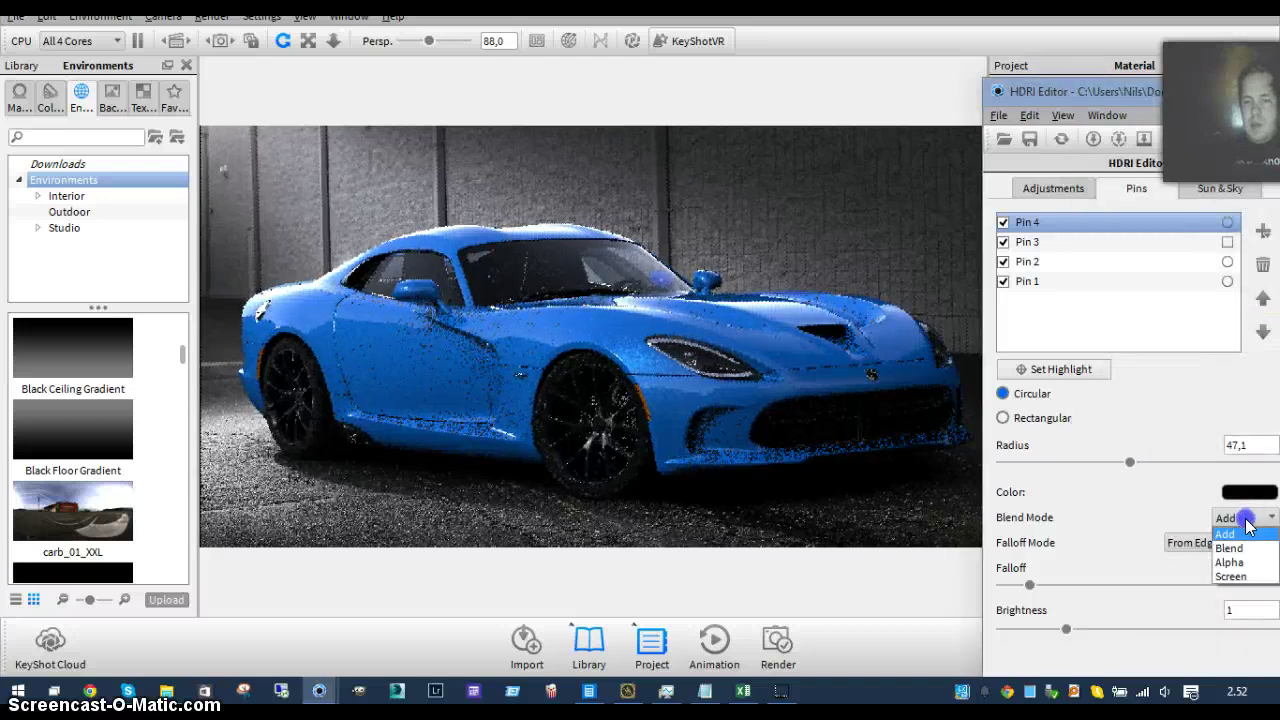
pyautogui.click(1240, 562)
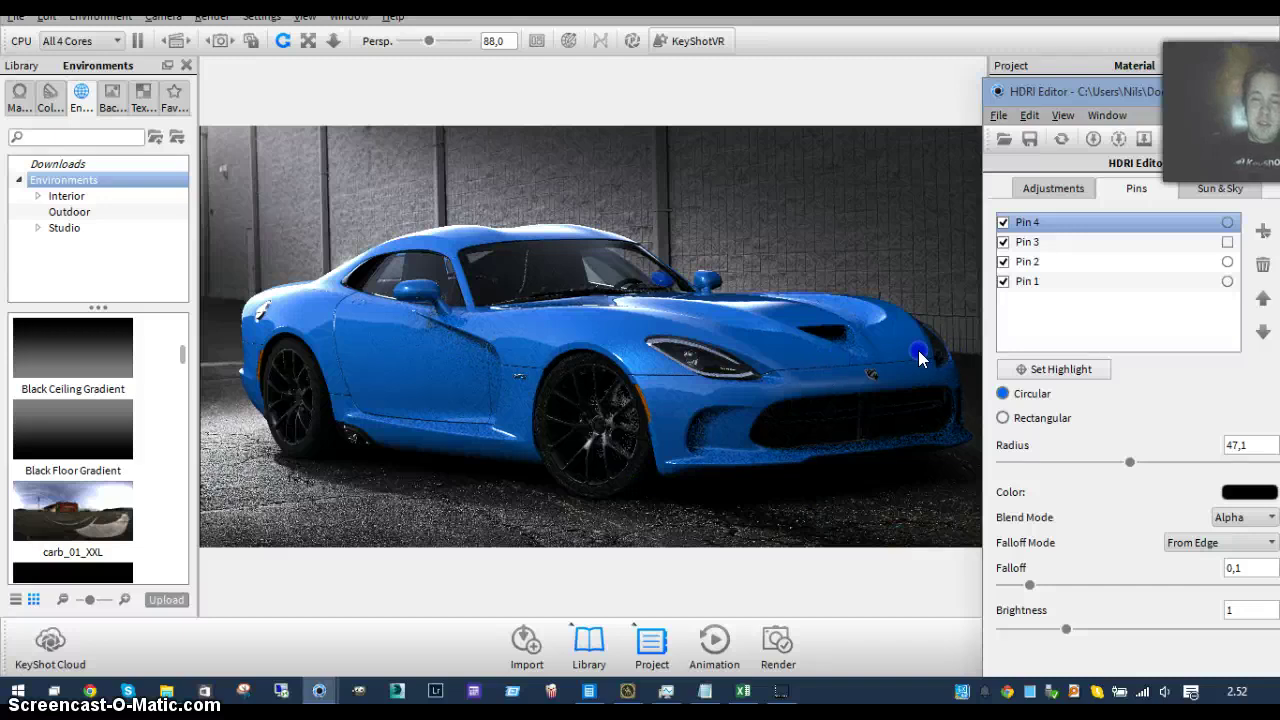
# - Compare the darkened front corner of the render with the Dodge Viper reference photo in the browser
pyautogui.hotkey('alt', 'Tab')
pyautogui.hotkey('alt', 'Tab')
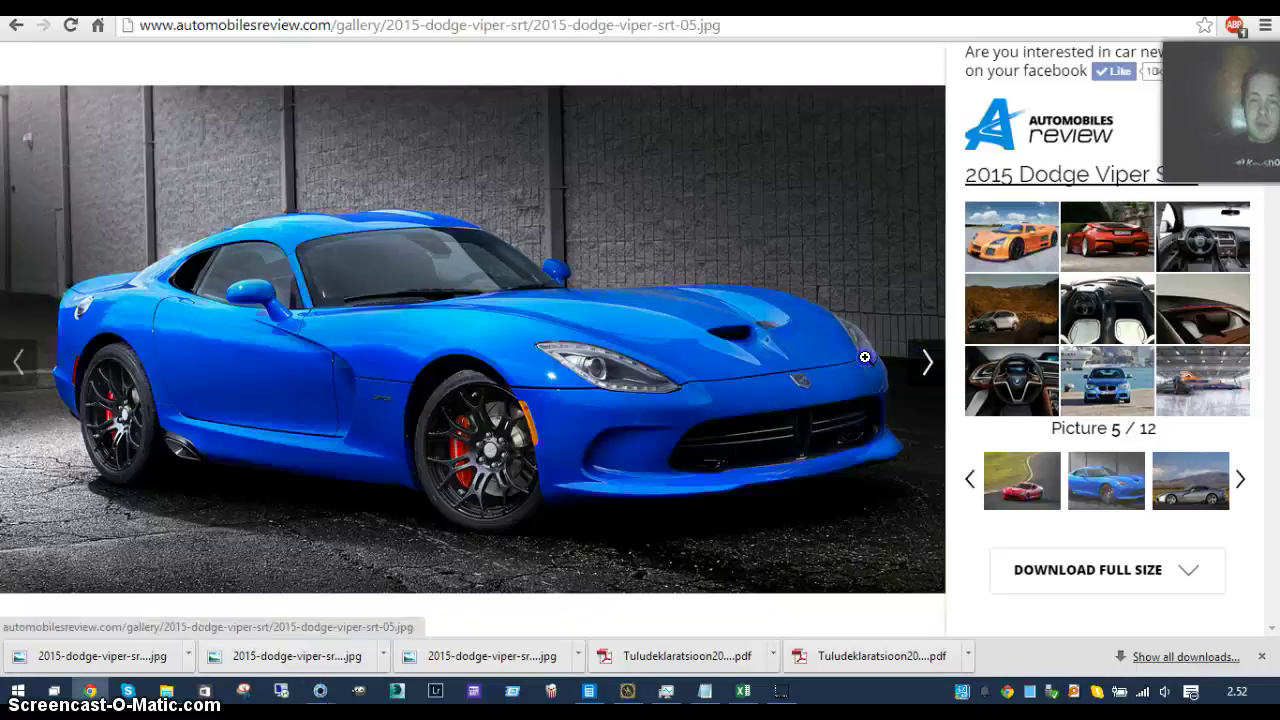
pyautogui.hotkey('alt', 'Tab')
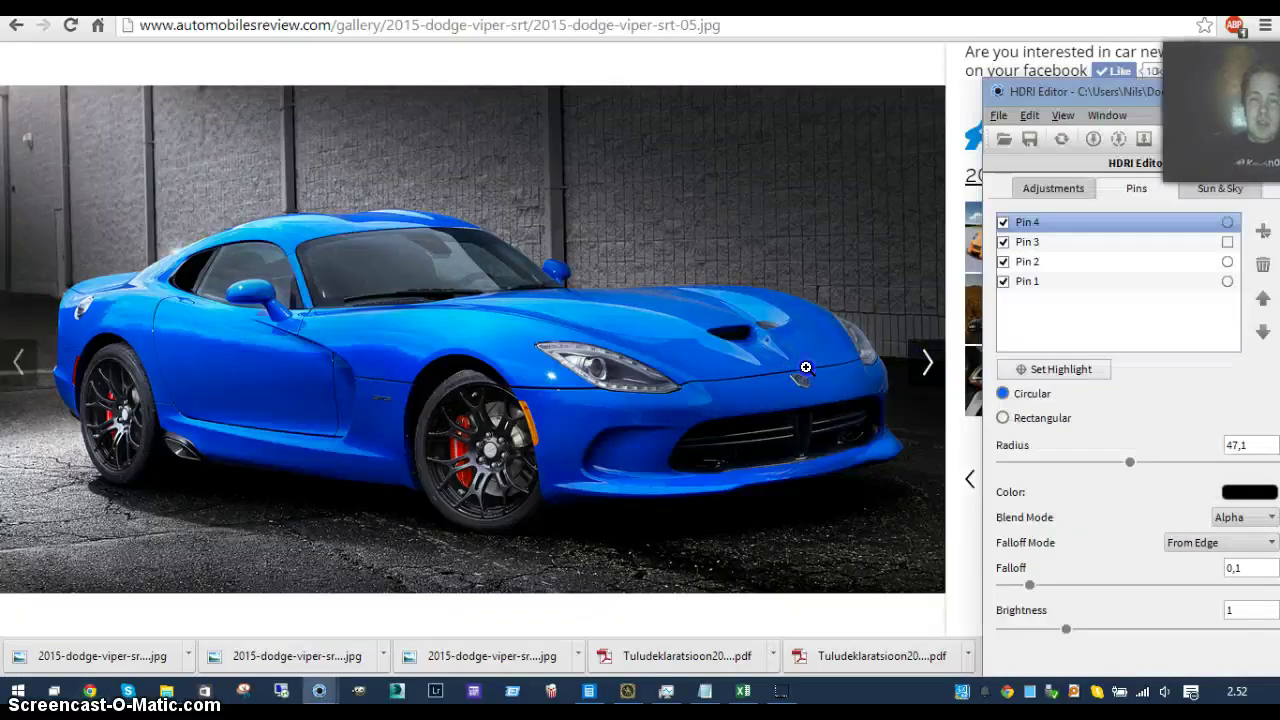
pyautogui.hotkey('alt', 'Tab')
pyautogui.hotkey('alt', 'Tab')
pyautogui.hotkey('alt', 'Tab')
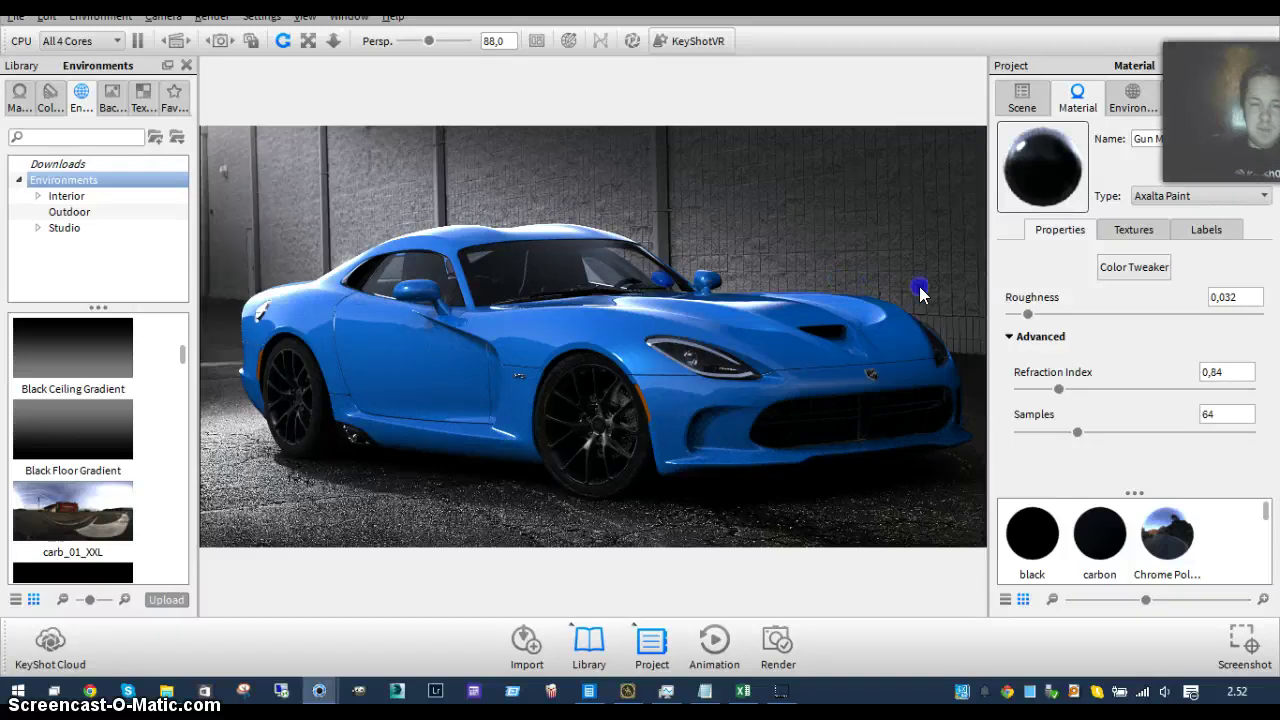
# - Edit the body's Metallic Paint and sample its base color from the blue spot on the windshield, RGB 1, 14, 105
pyautogui.rightClick(580, 312)
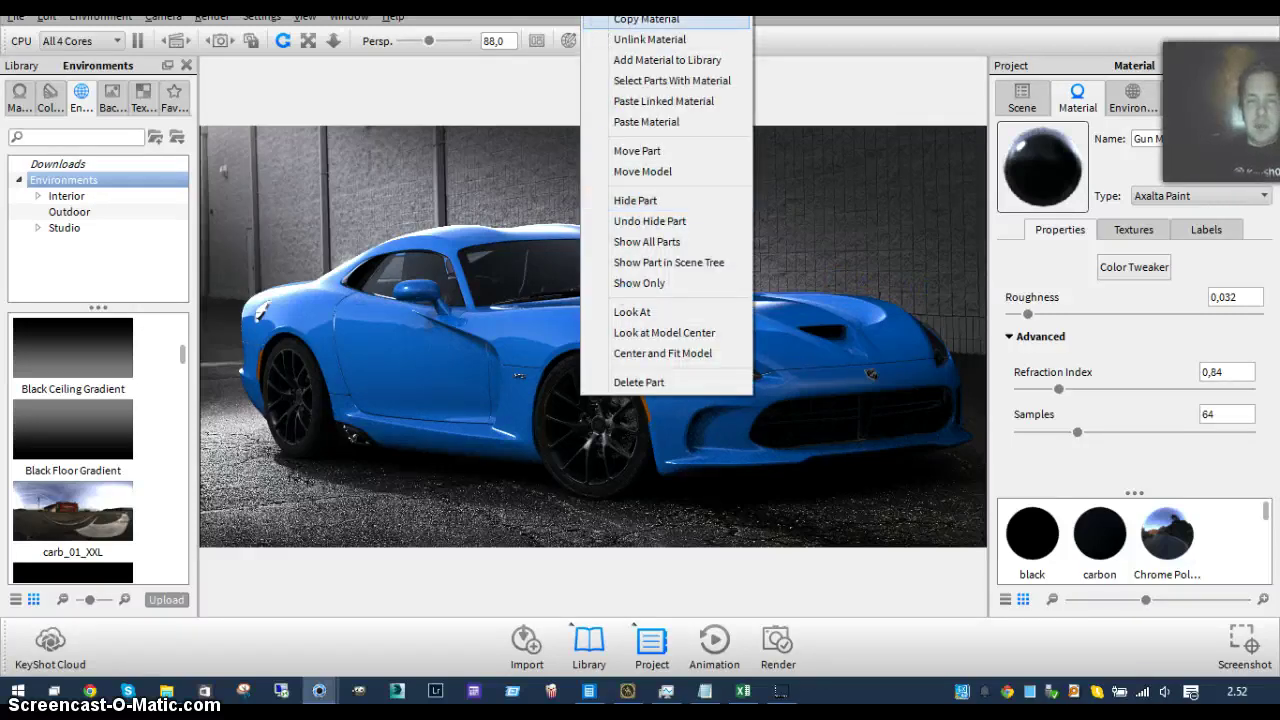
pyautogui.click(640, 80)
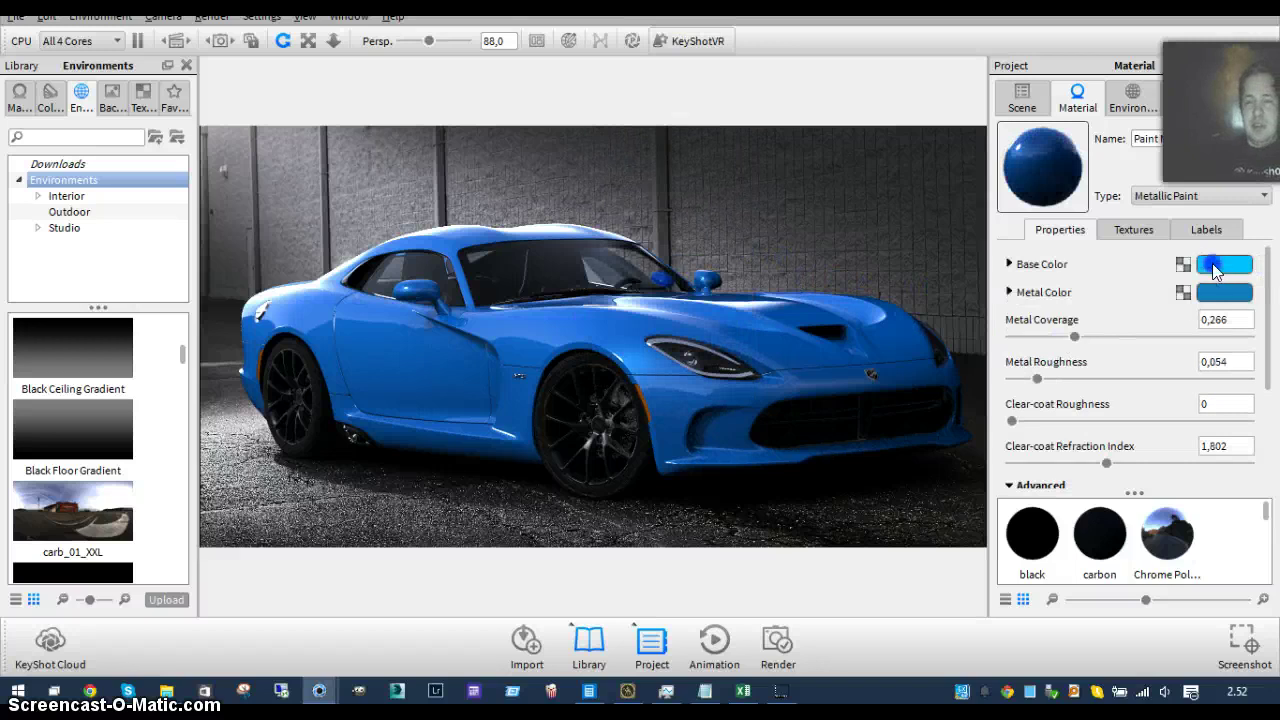
pyautogui.click(1222, 264)
pyautogui.click(706, 207)
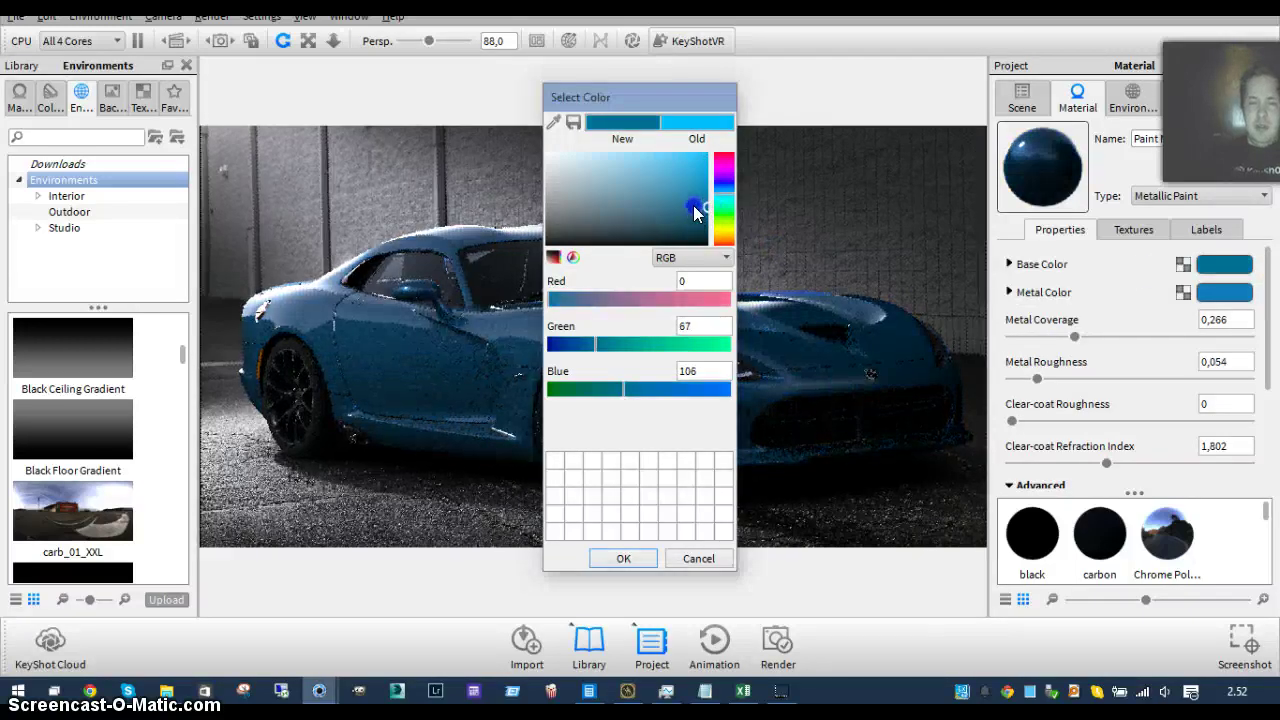
pyautogui.click(708, 179)
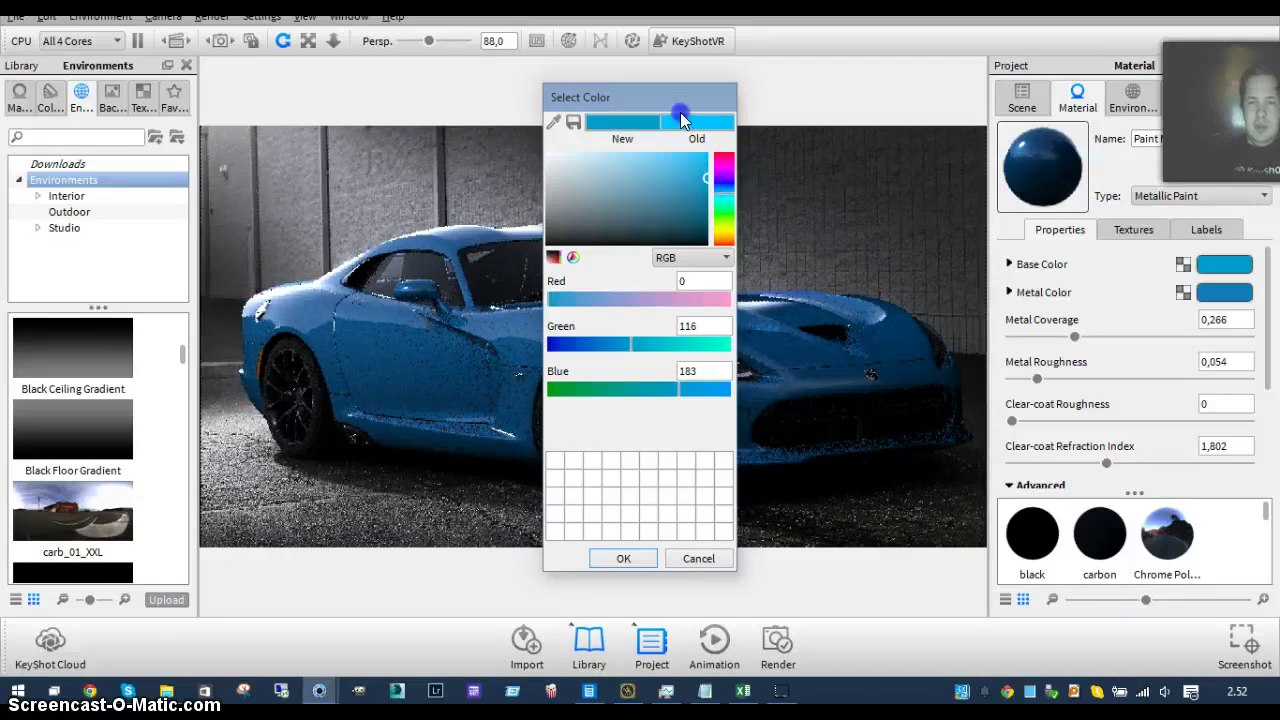
pyautogui.moveTo(672, 100); pyautogui.dragTo(863, 101)
pyautogui.moveTo(1022, 110); pyautogui.dragTo(1024, 112)
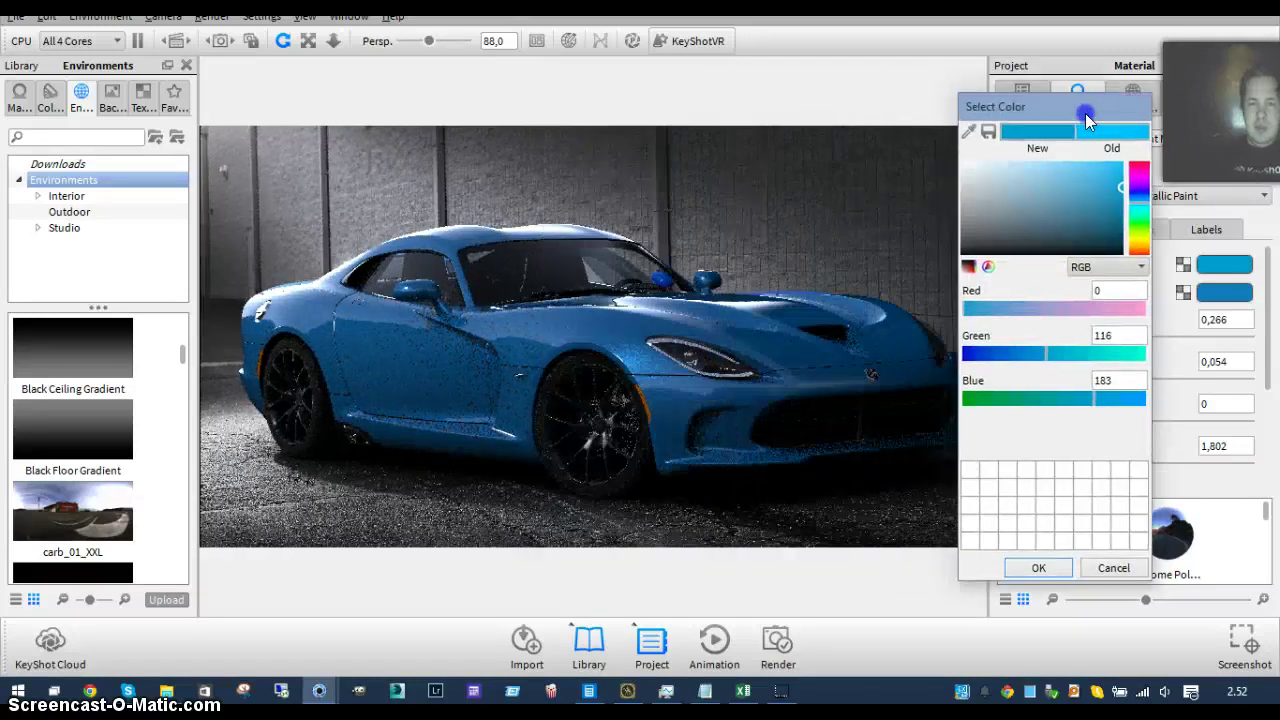
pyautogui.click(967, 132)
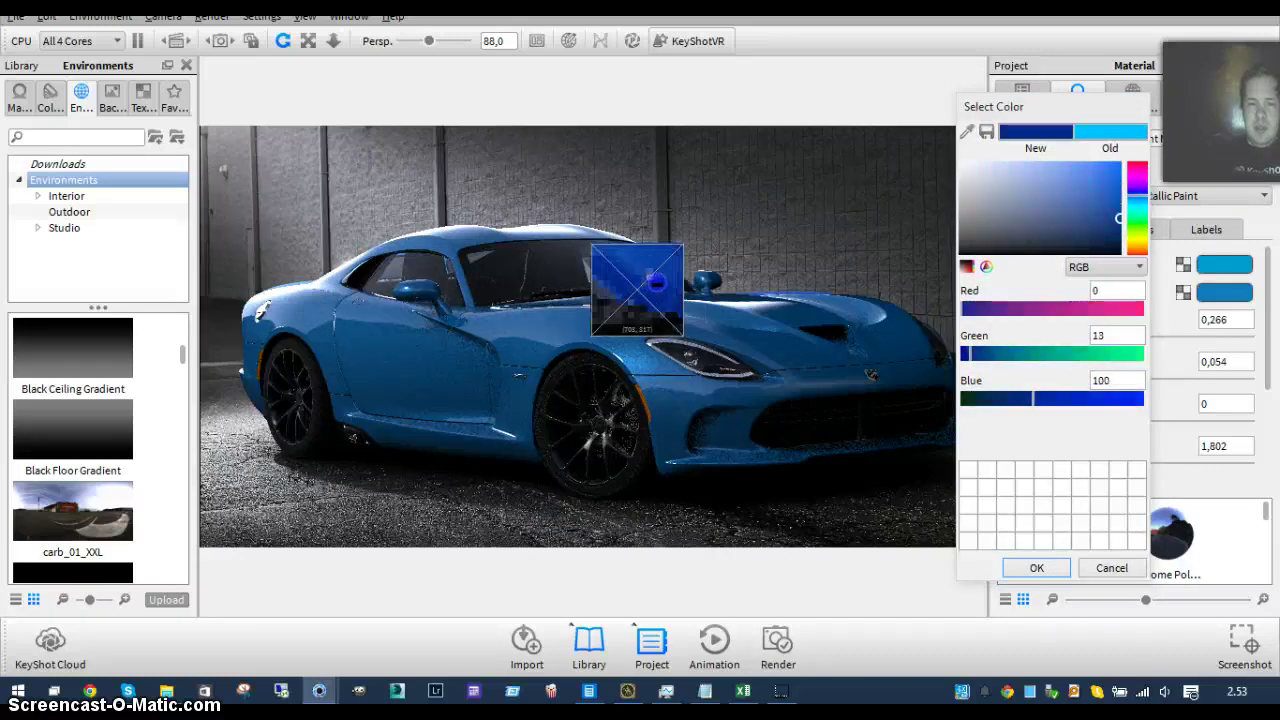
pyautogui.click(659, 282)
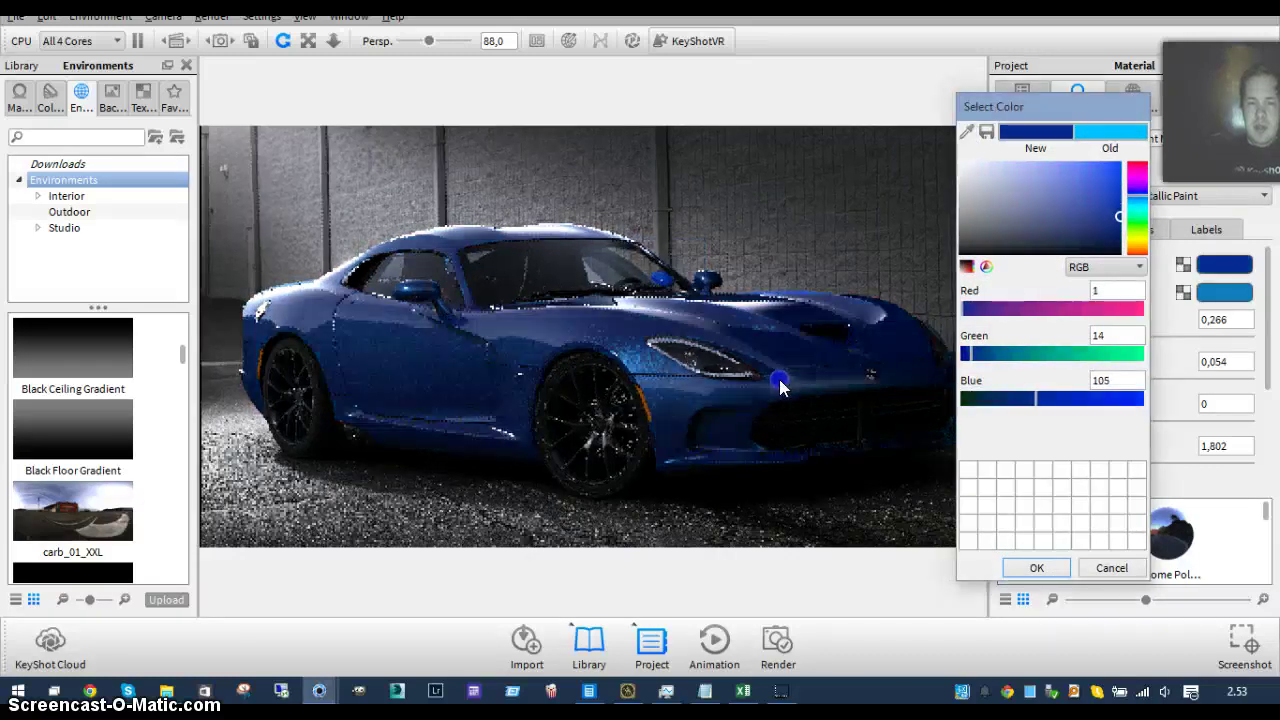
pyautogui.click(1036, 568)
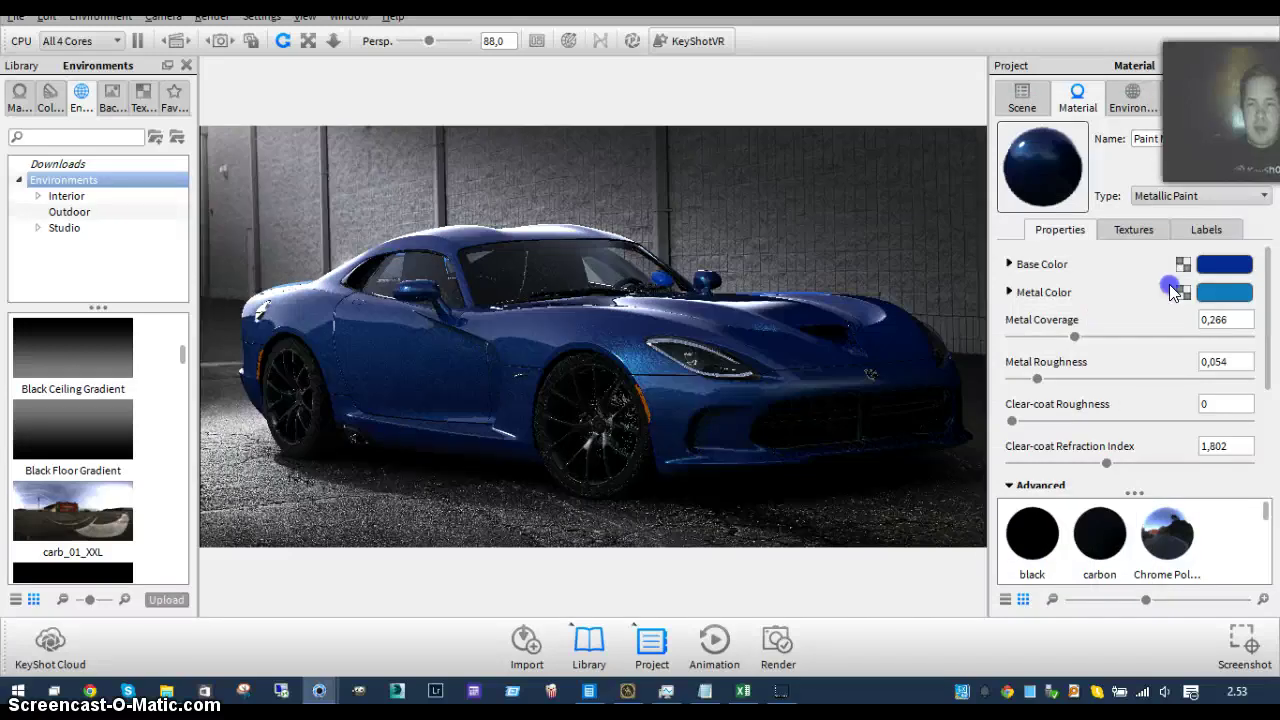
# - Brighten the body paint's metal color to a vivid light blue and set its metal coverage to 0,687
pyautogui.click(1212, 291)
pyautogui.moveTo(688, 170)
pyautogui.mouseDown()
pyautogui.moveTo(712, 150)
pyautogui.moveTo(705, 182)
pyautogui.mouseUp()
pyautogui.click(613, 555)
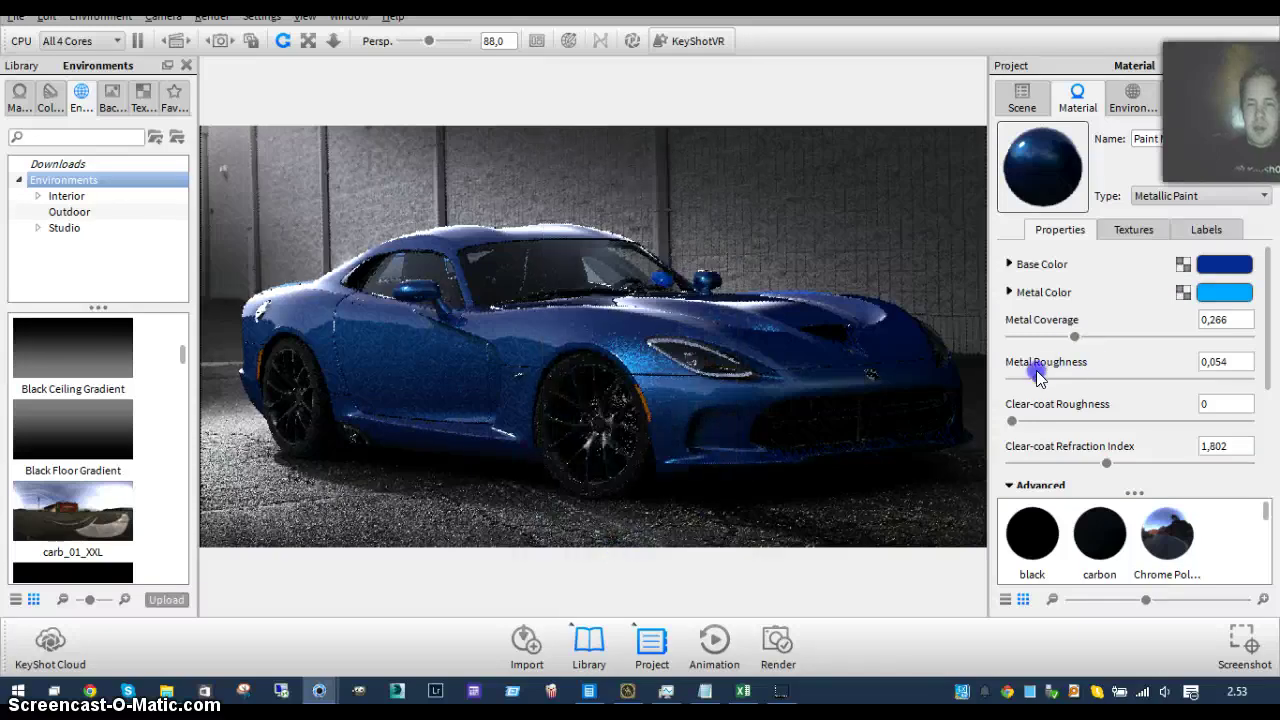
pyautogui.moveTo(1072, 340); pyautogui.dragTo(1168, 335)
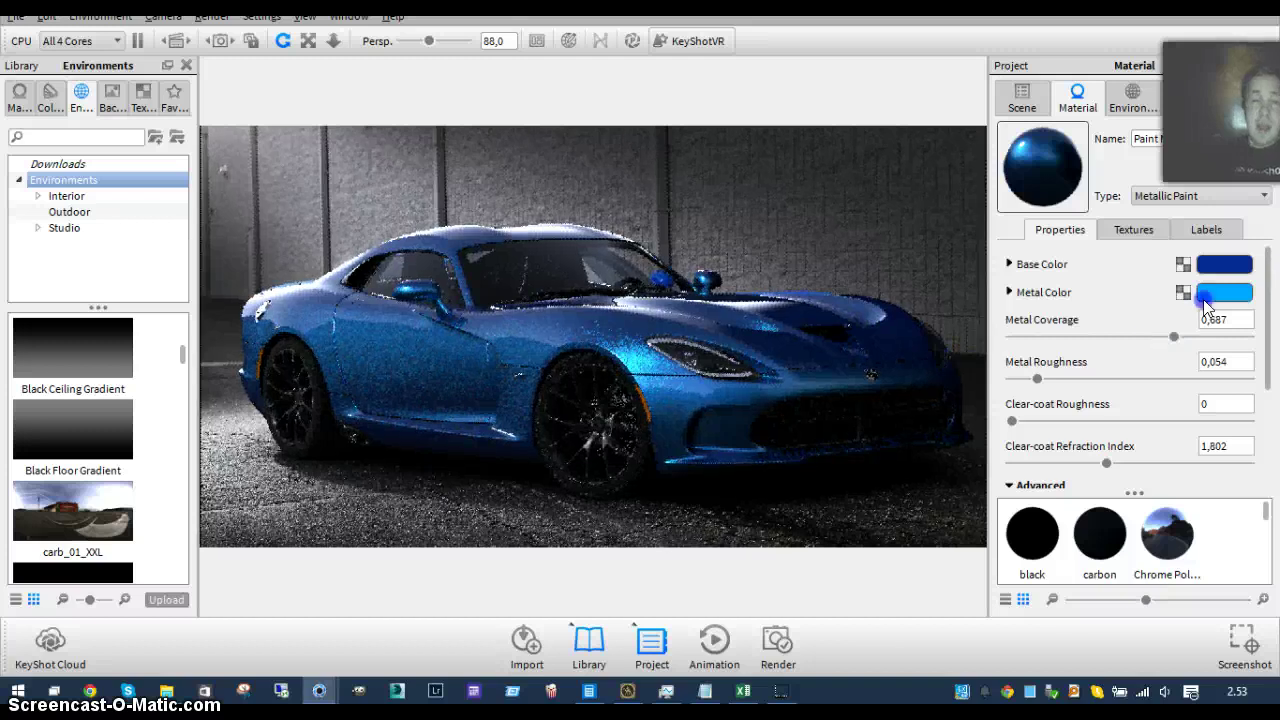
# - Adjust the hue of the body paint's base color to RGB 1, 23, 105
pyautogui.click(1220, 265)
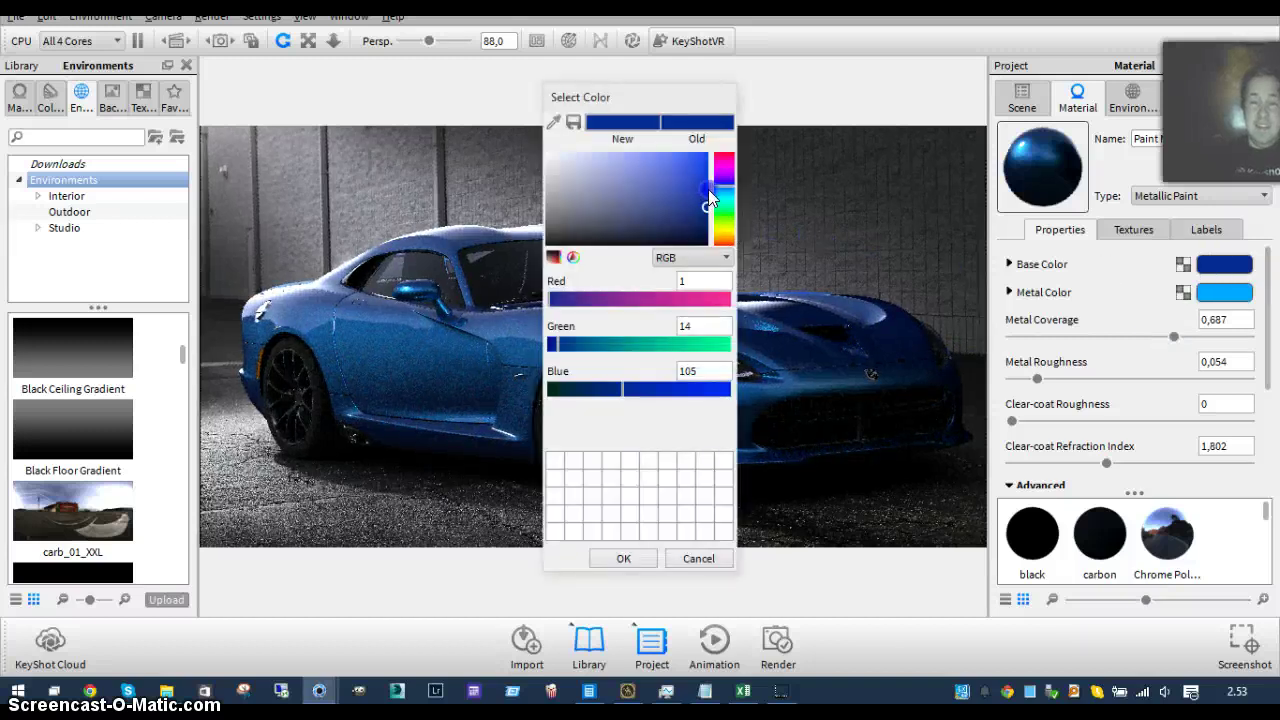
pyautogui.click(716, 191)
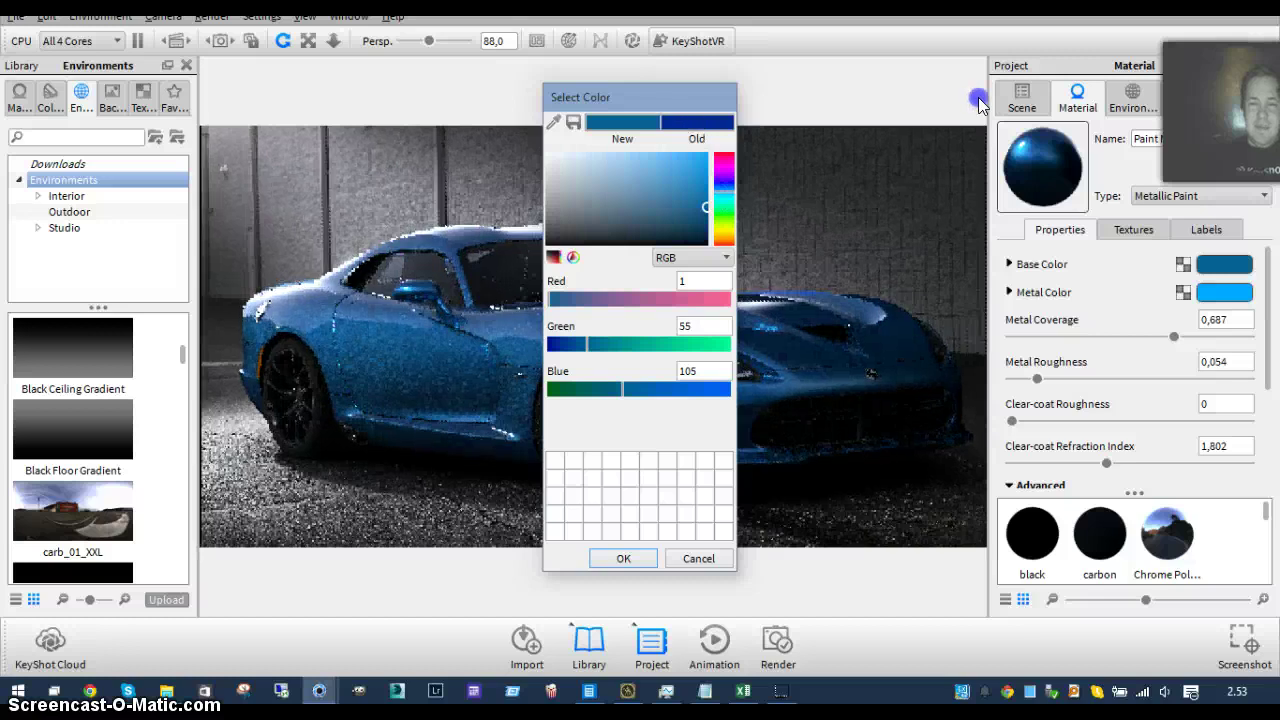
pyautogui.moveTo(663, 100); pyautogui.dragTo(1000, 100)
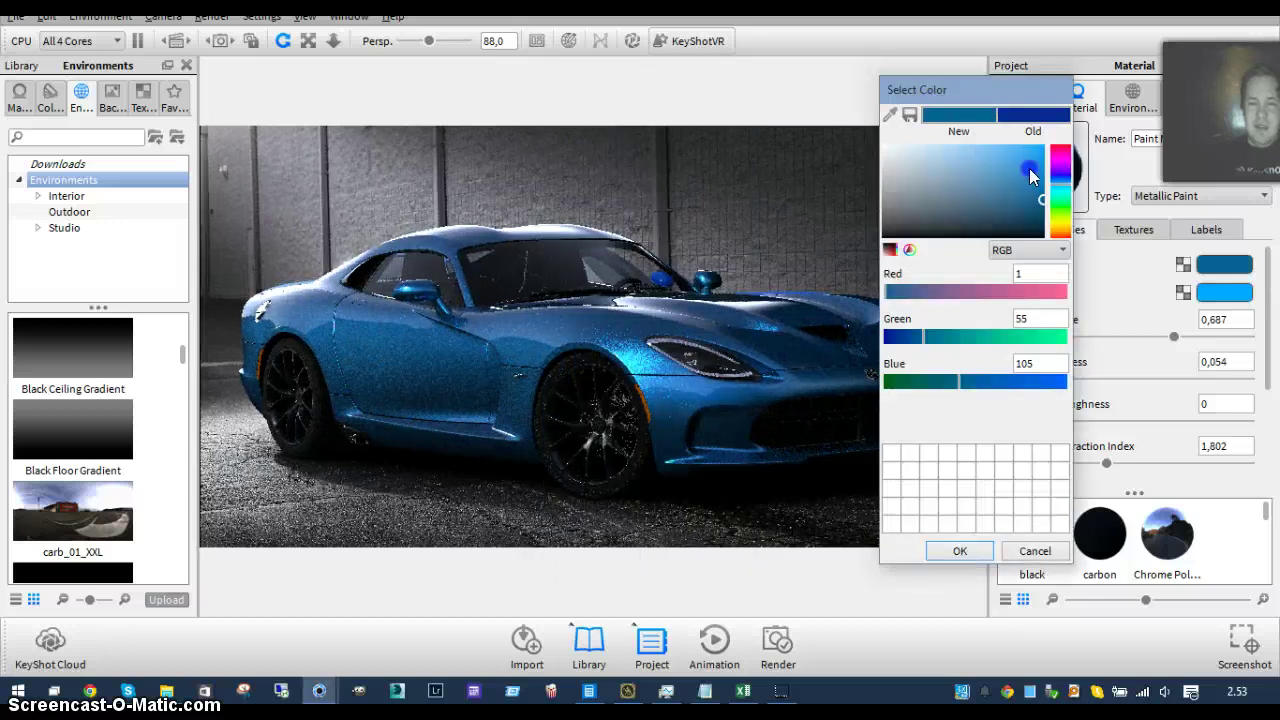
pyautogui.moveTo(1060, 188); pyautogui.dragTo(1060, 185)
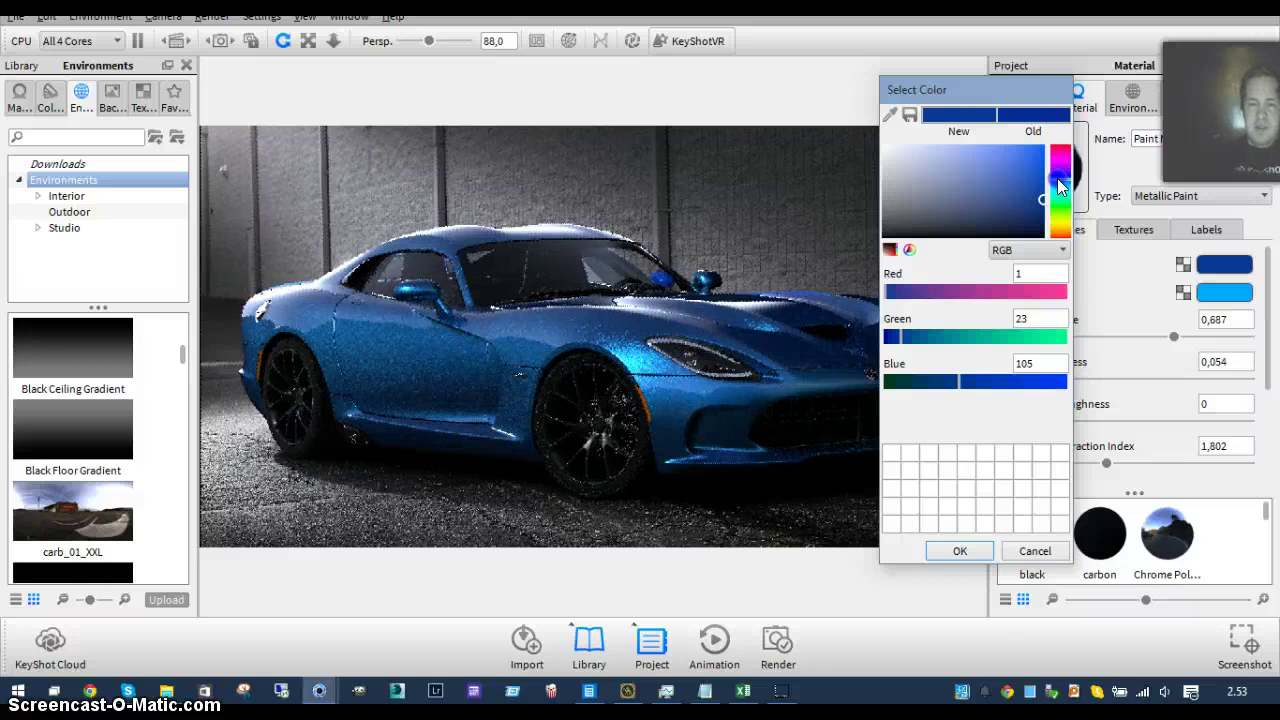
pyautogui.click(959, 551)
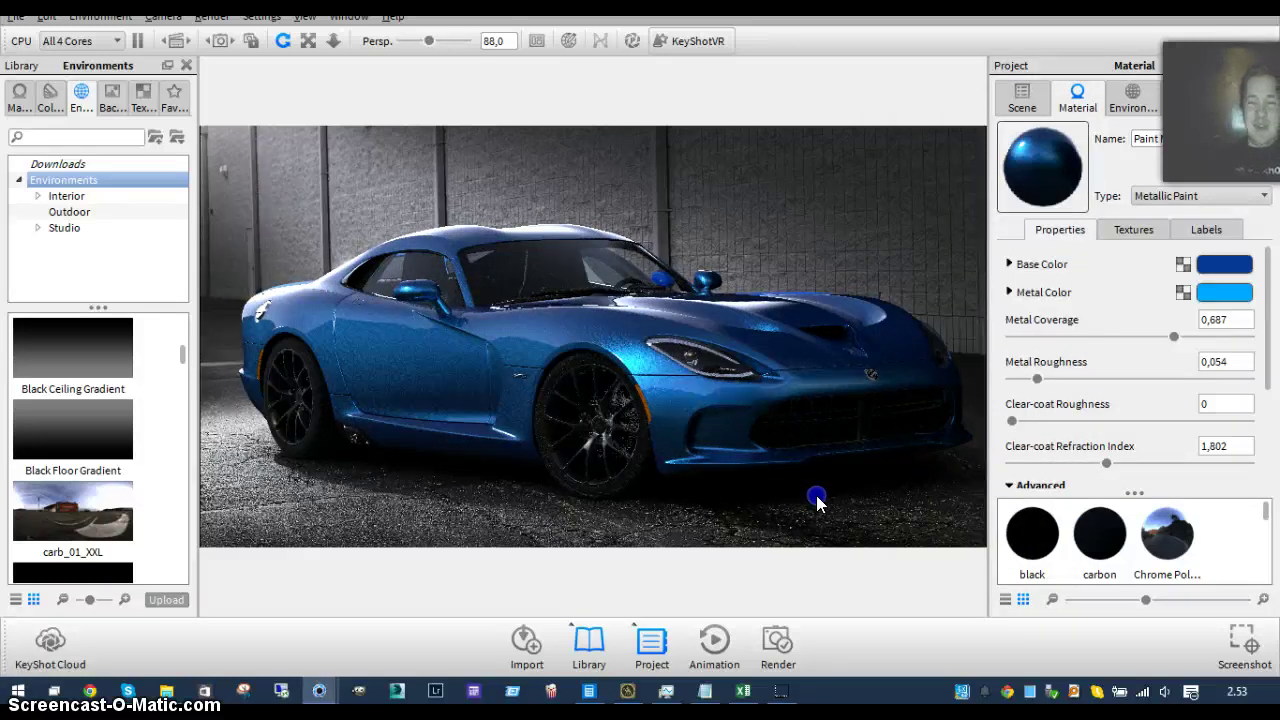
# - Try metal roughness 0,038, clear-coat refraction index 1,634 and metal flake size 0 on the body paint
pyautogui.scroll(-1, 1114, 462)
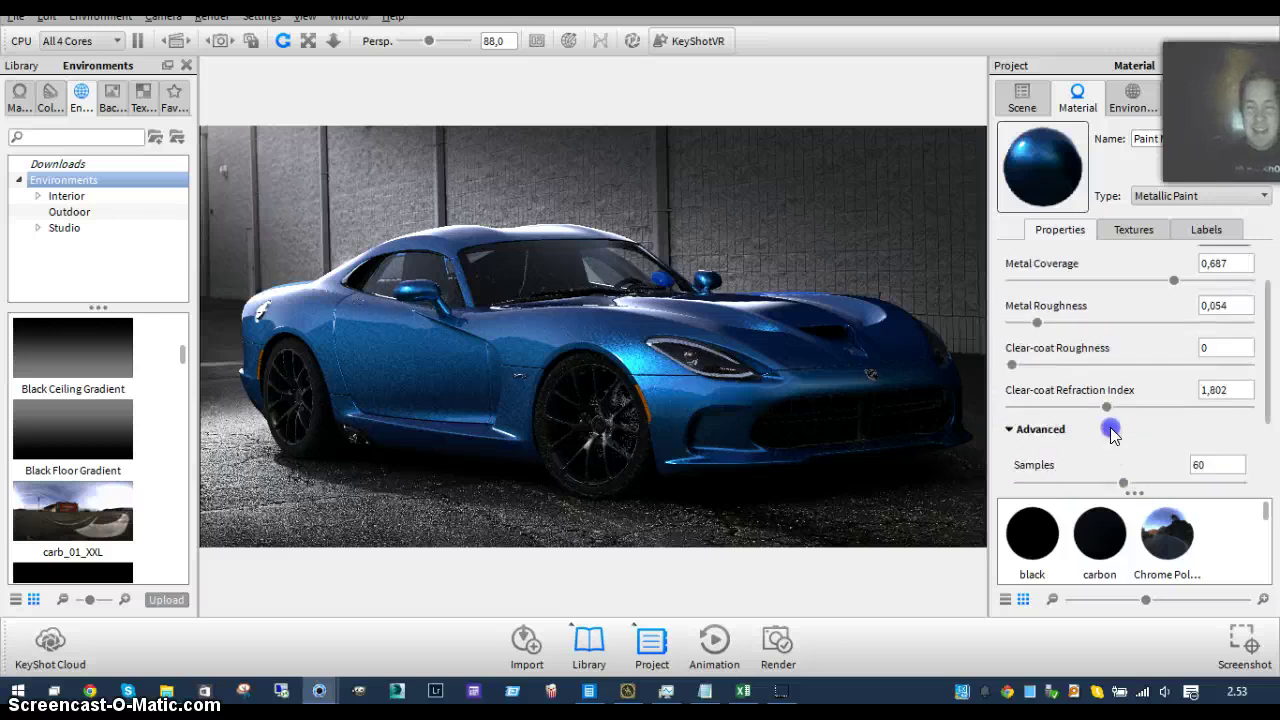
pyautogui.moveTo(1110, 408); pyautogui.dragTo(1056, 408)
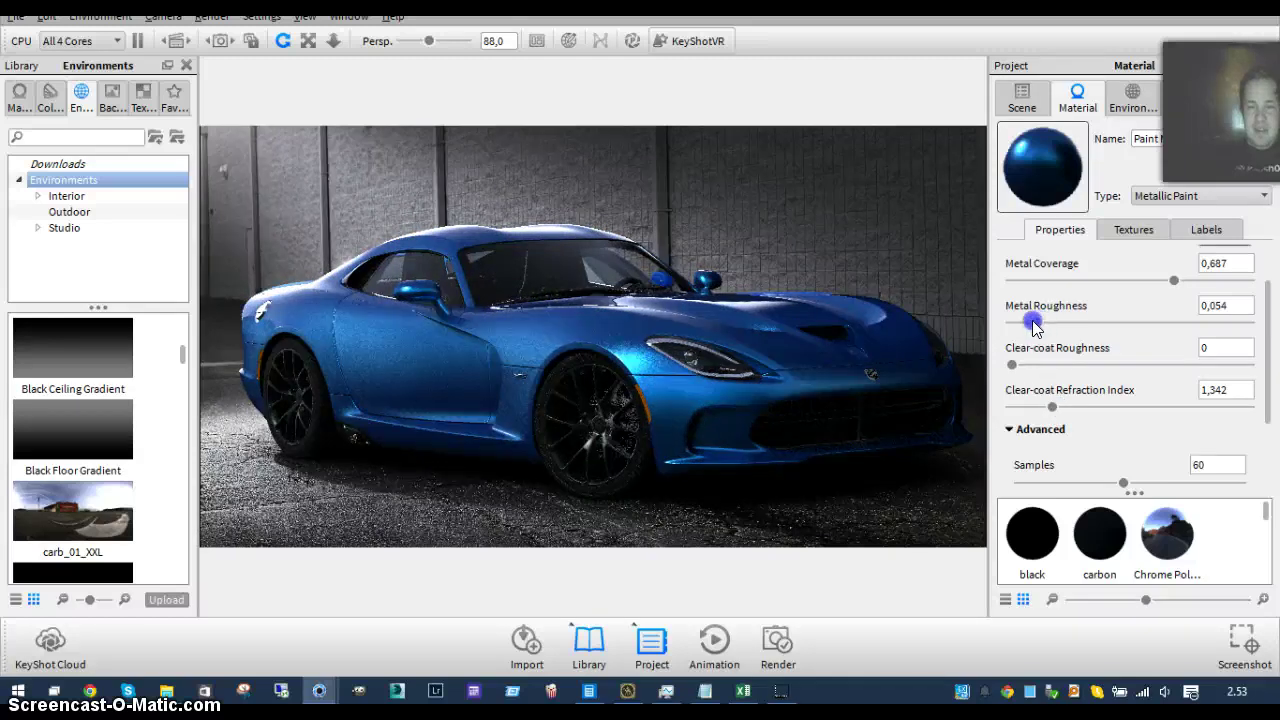
pyautogui.moveTo(1027, 322); pyautogui.dragTo(1029, 321)
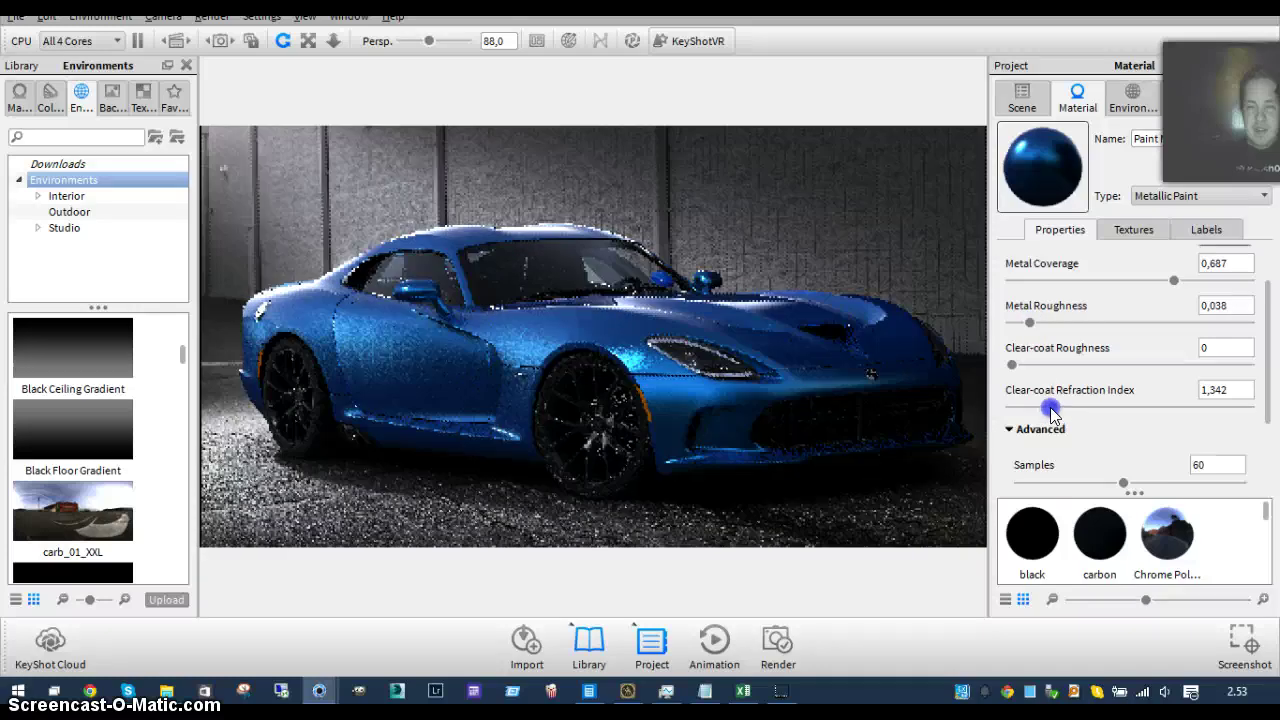
pyautogui.click(1087, 407)
pyautogui.scroll(-2, 1143, 416)
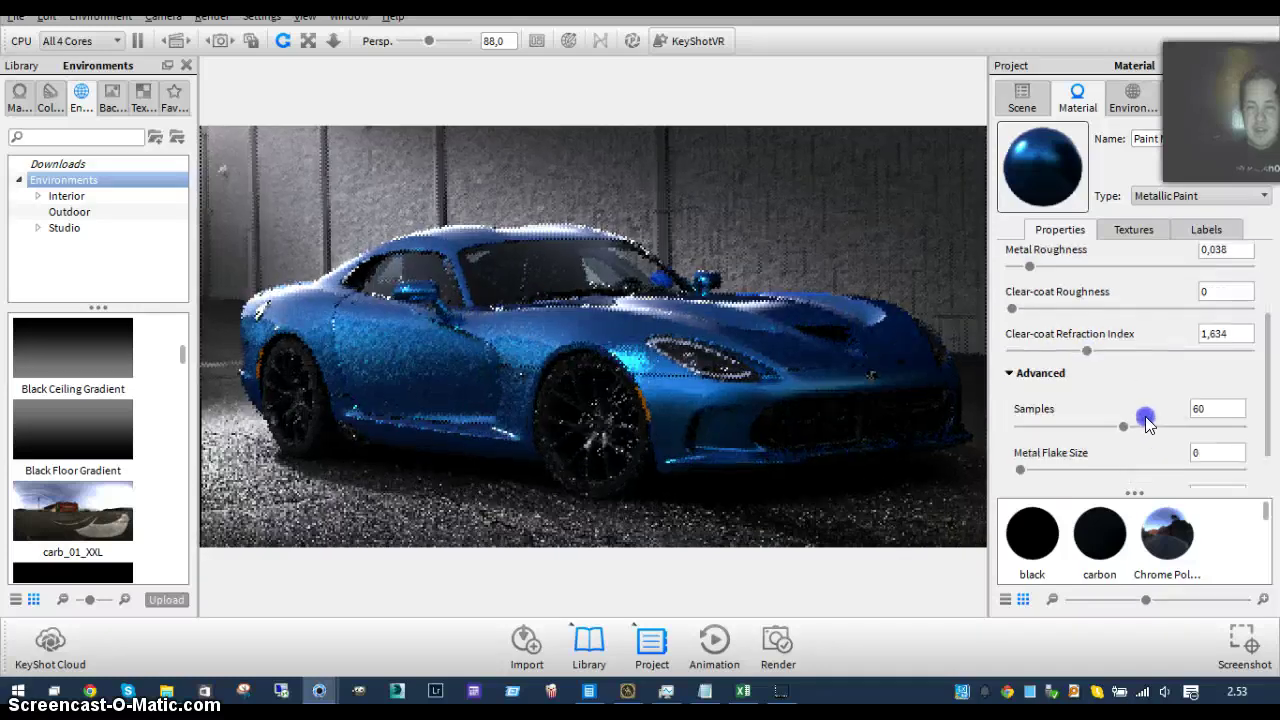
pyautogui.moveTo(1037, 470); pyautogui.dragTo(717, 470)
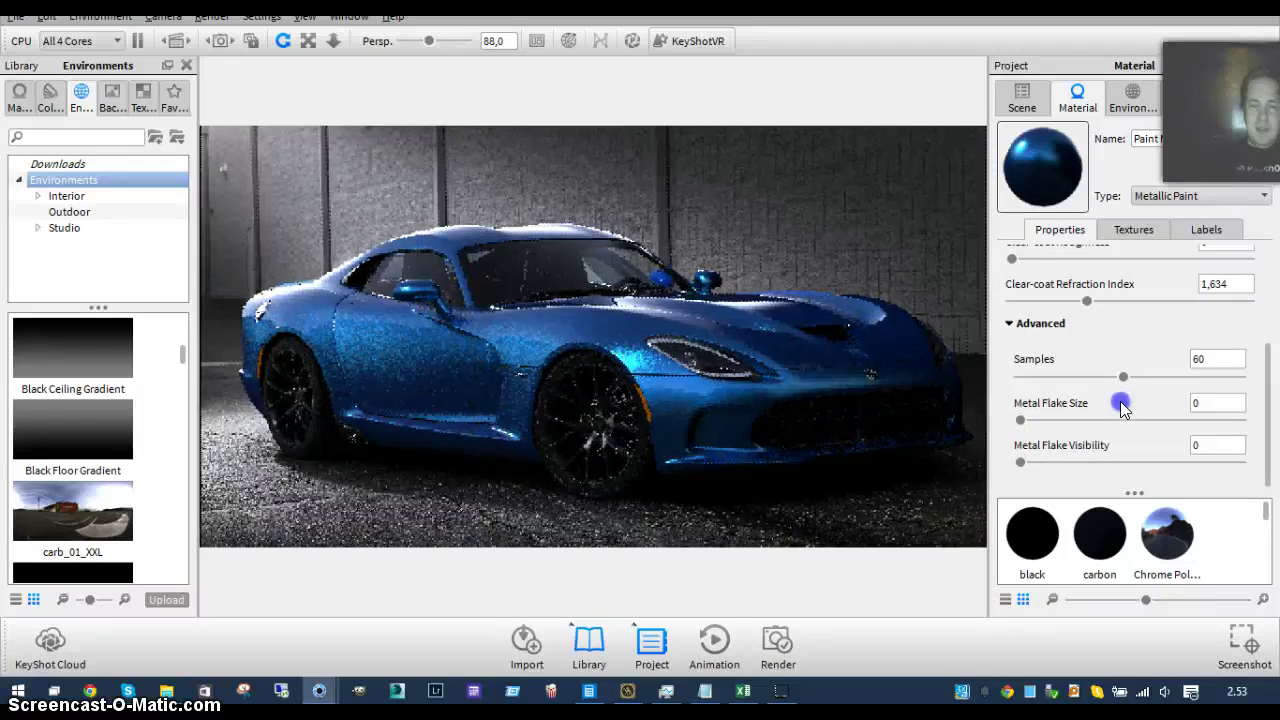
# - Set the body paint's clear-coat refraction index to 2,04 and its metal roughness to 0,036
pyautogui.scroll(2, 1070, 350)
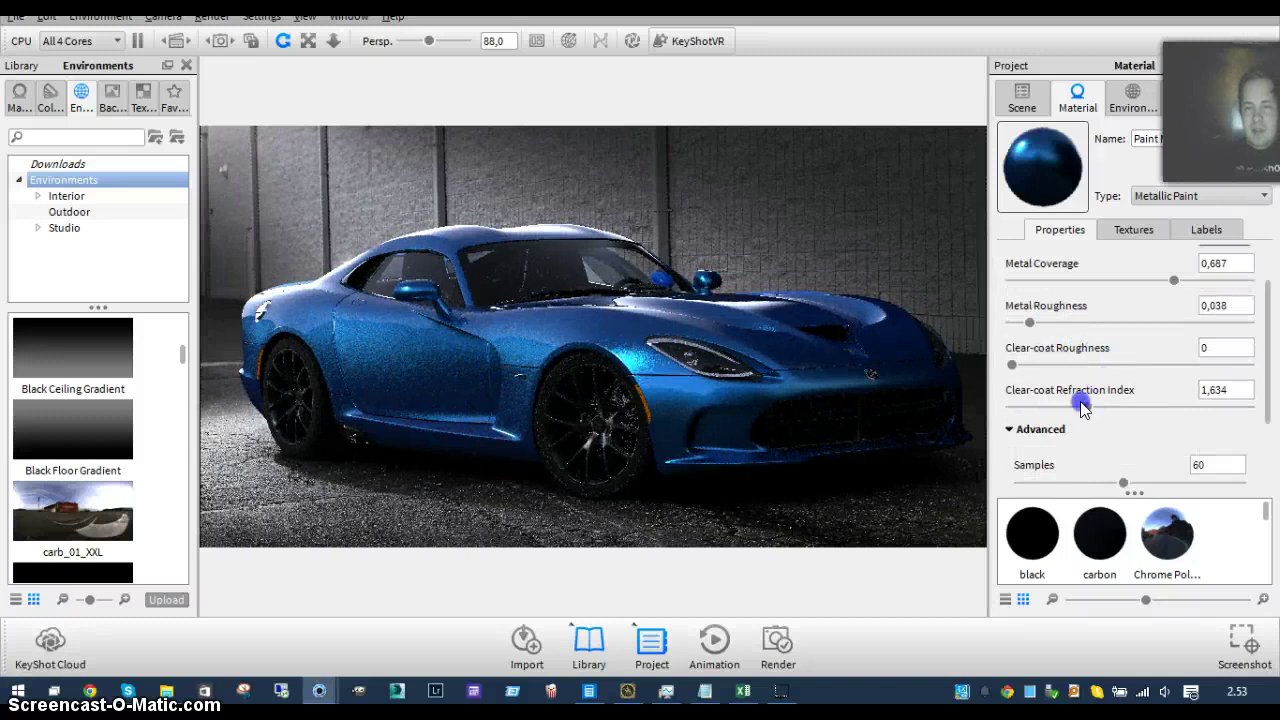
pyautogui.moveTo(1086, 410); pyautogui.dragTo(1131, 396)
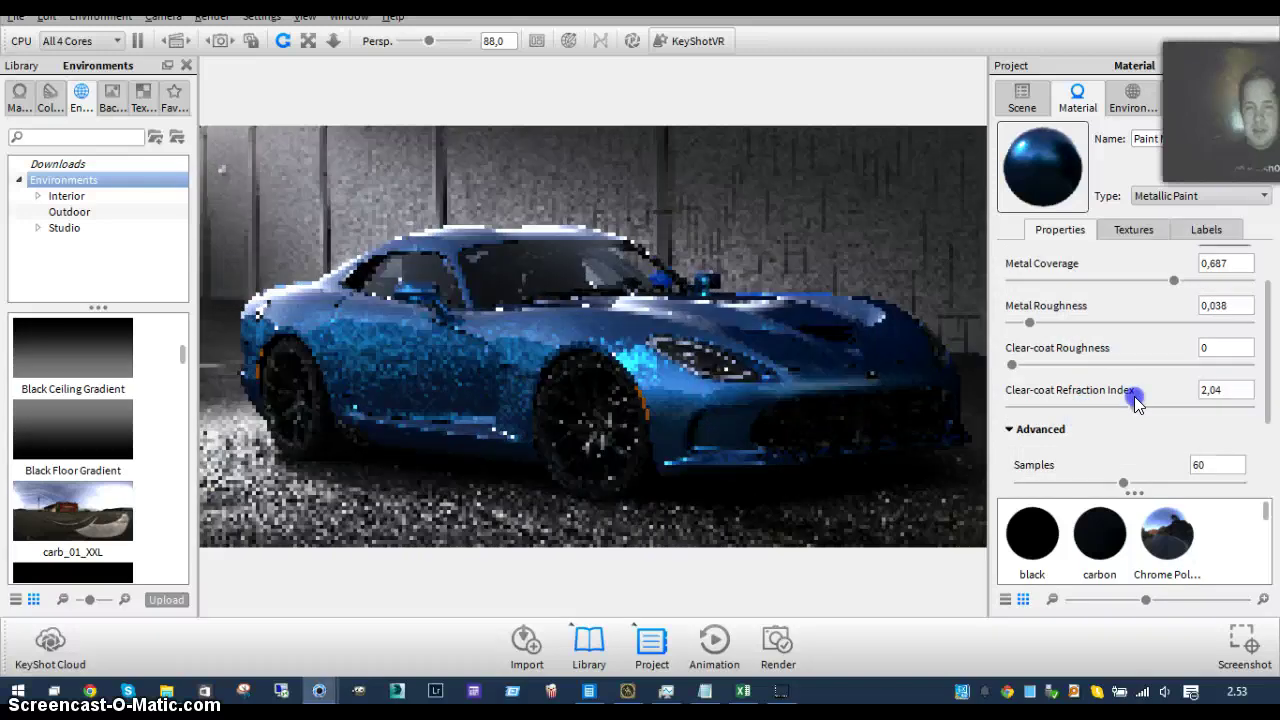
pyautogui.scroll(1, 1130, 390)
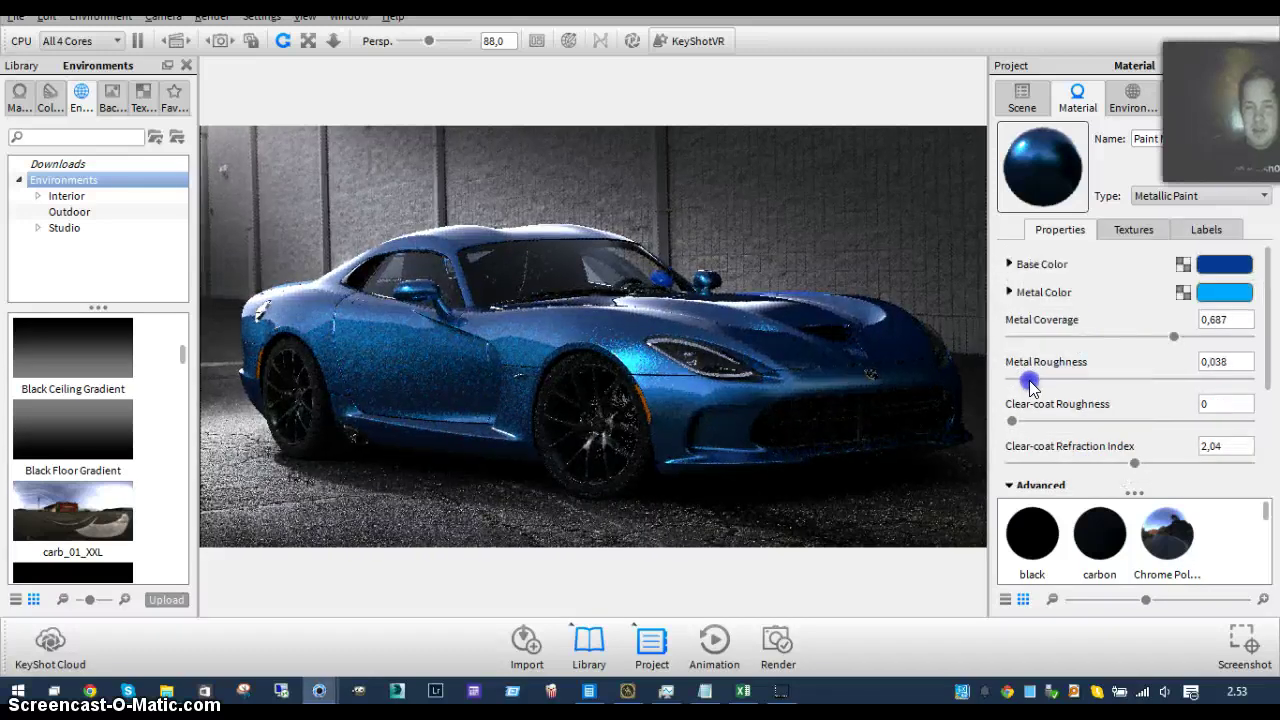
pyautogui.moveTo(1030, 379)
pyautogui.mouseDown()
pyautogui.moveTo(1058, 383)
pyautogui.moveTo(1051, 369)
pyautogui.moveTo(966, 380)
pyautogui.moveTo(1034, 382)
pyautogui.mouseUp()
pyautogui.click(1174, 336)
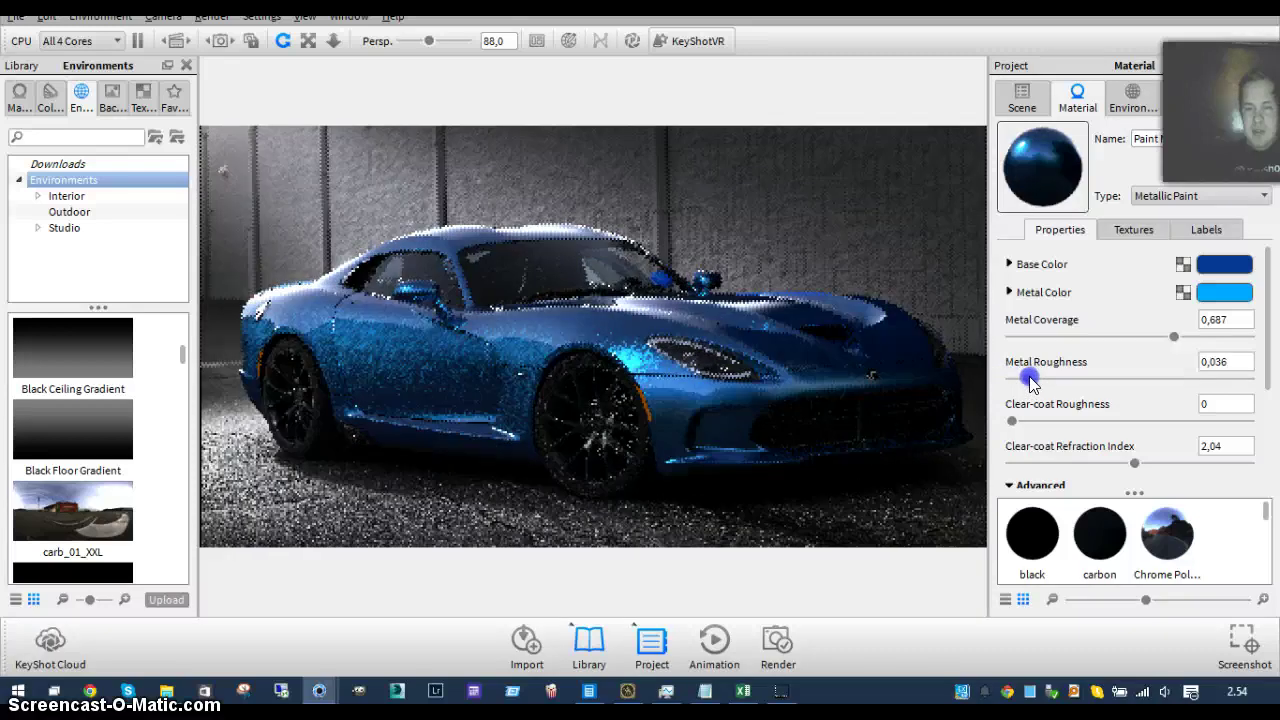
# - Try RGB 1, 62, 105 as the body paint's base color
pyautogui.click(1220, 265)
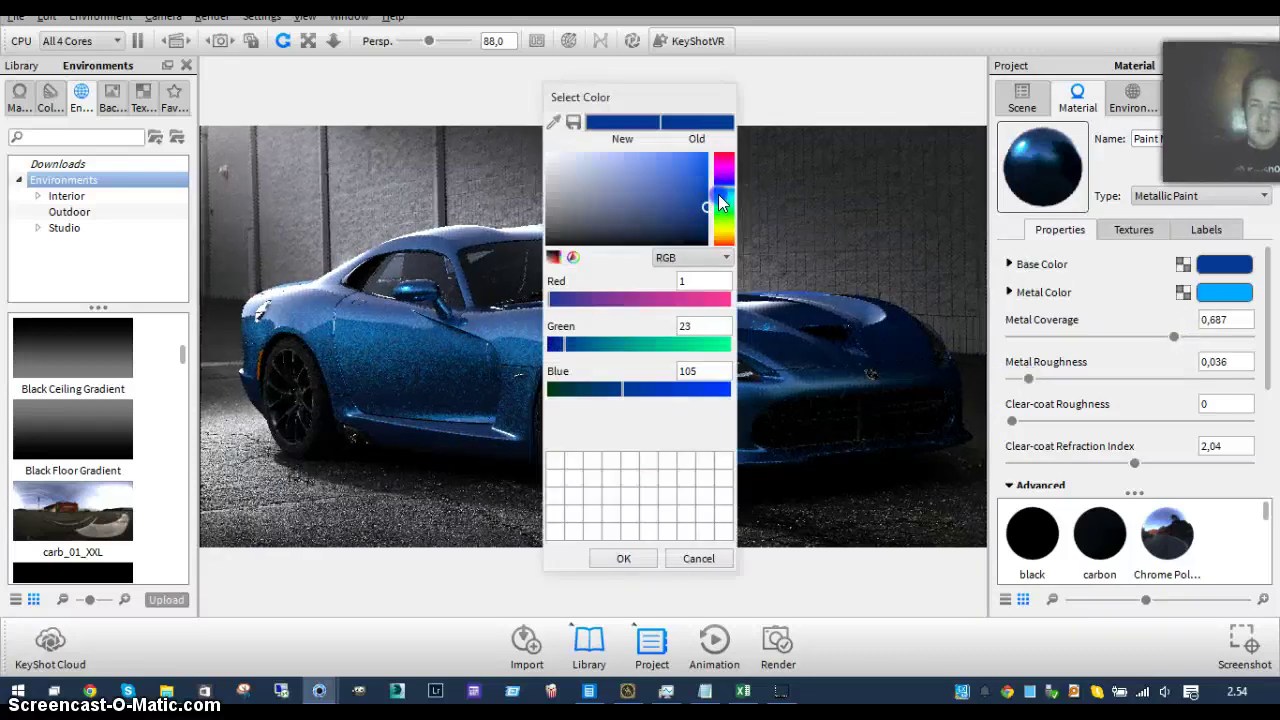
pyautogui.click(720, 197)
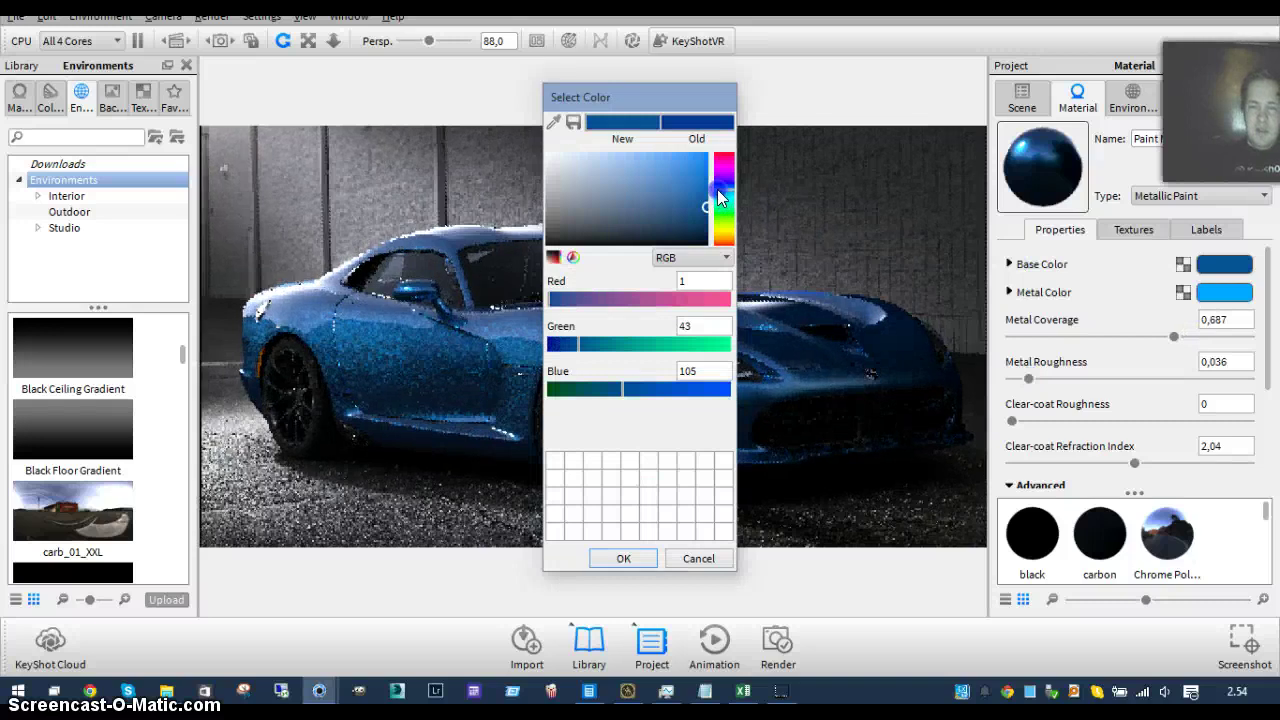
pyautogui.click(718, 195)
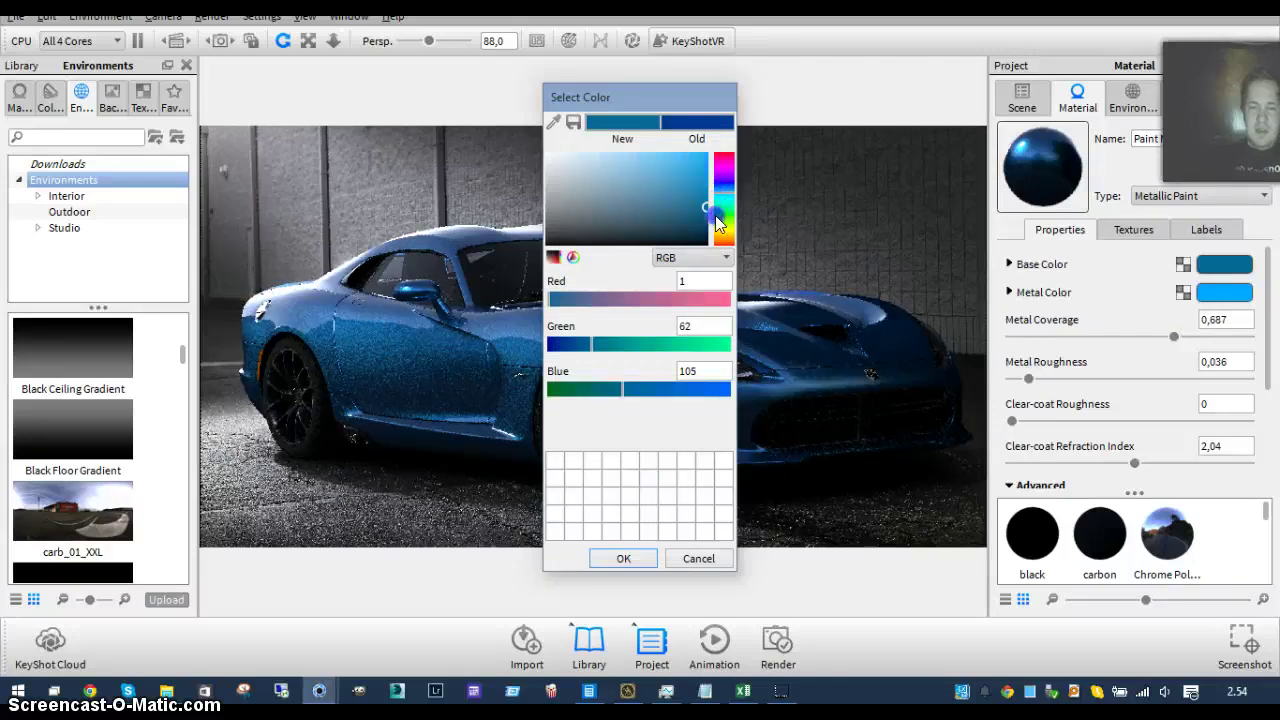
pyautogui.click(625, 559)
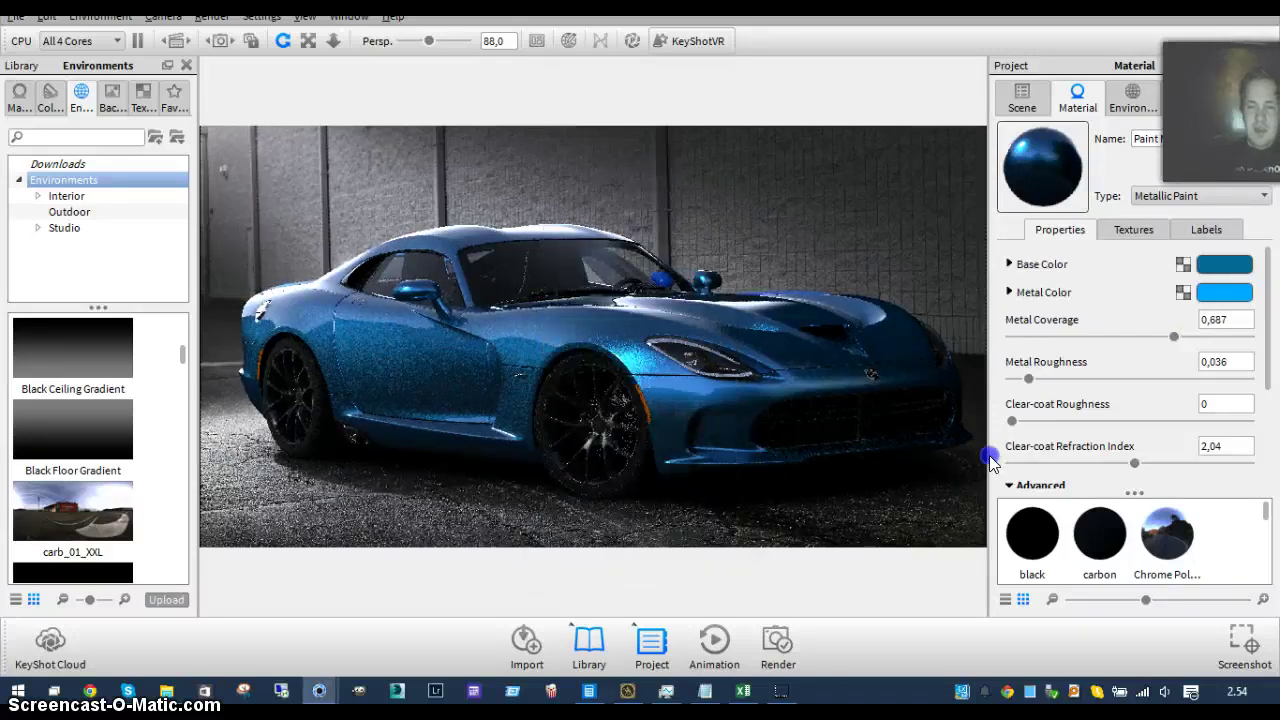
# - Set the body paint's metal color to the saturated bright blue RGB 0, 119, 255
pyautogui.click(1224, 292)
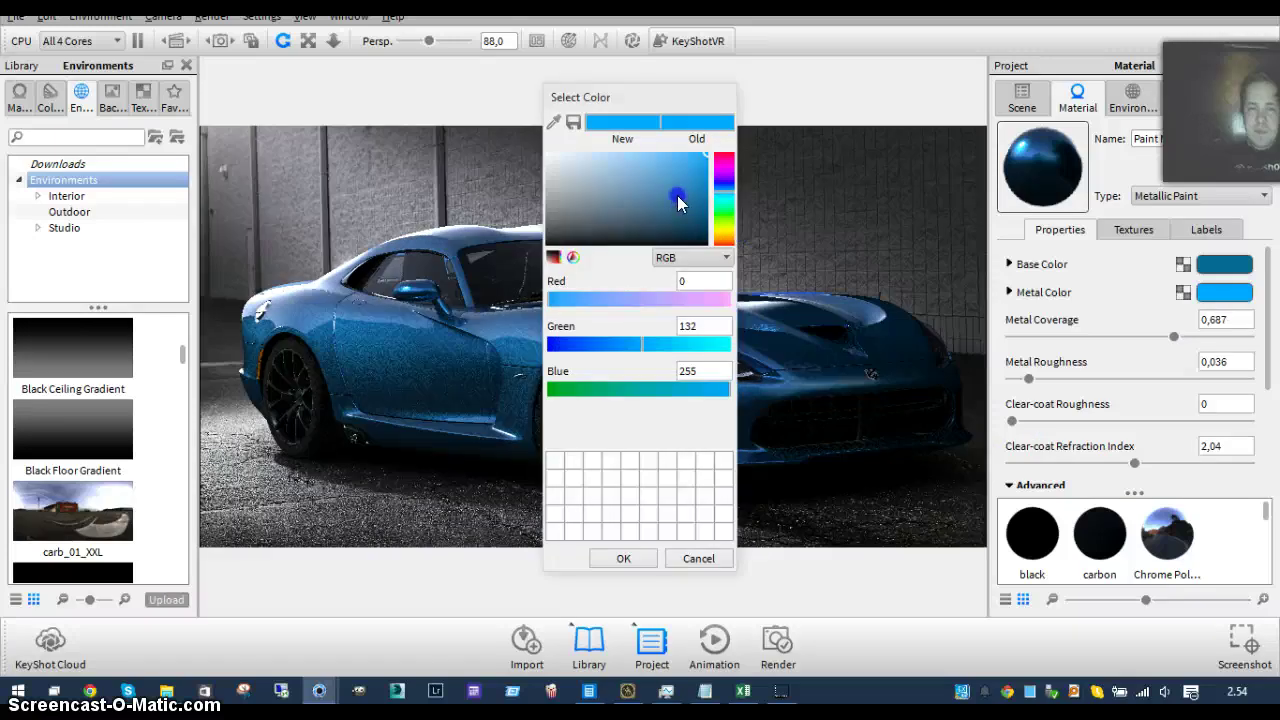
pyautogui.click(673, 157)
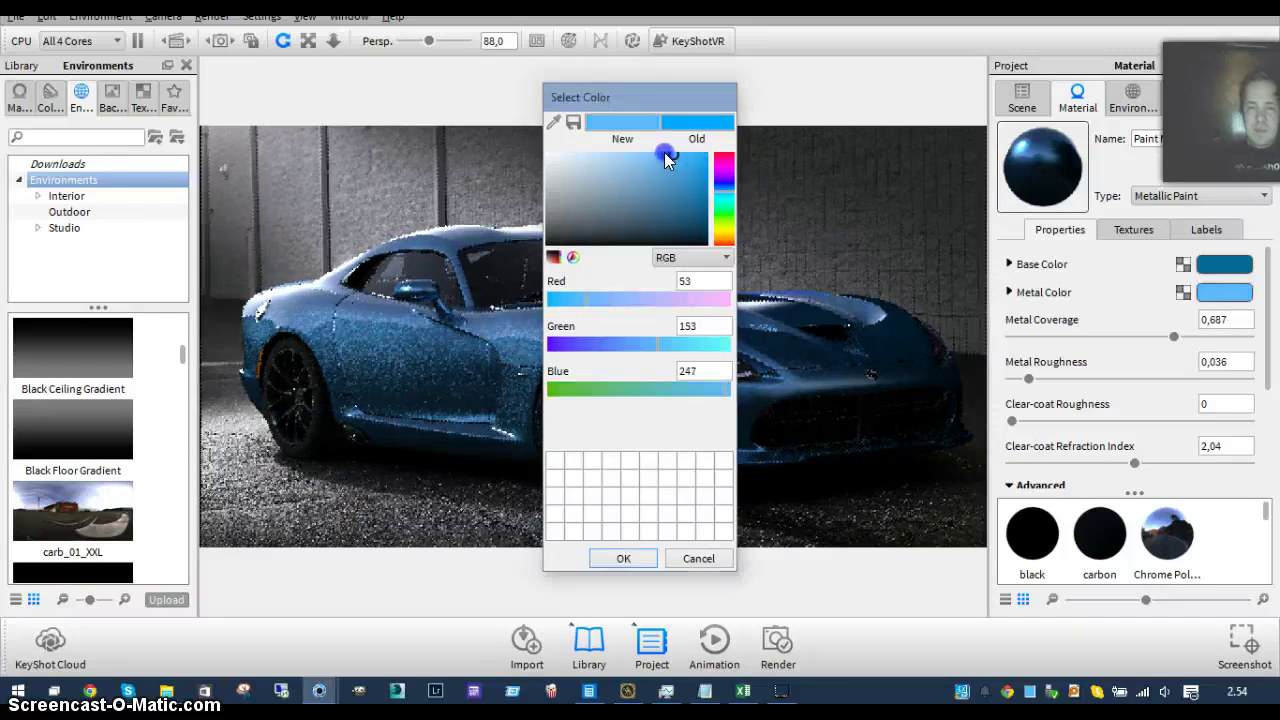
pyautogui.moveTo(700, 168); pyautogui.dragTo(708, 154)
pyautogui.click(724, 193)
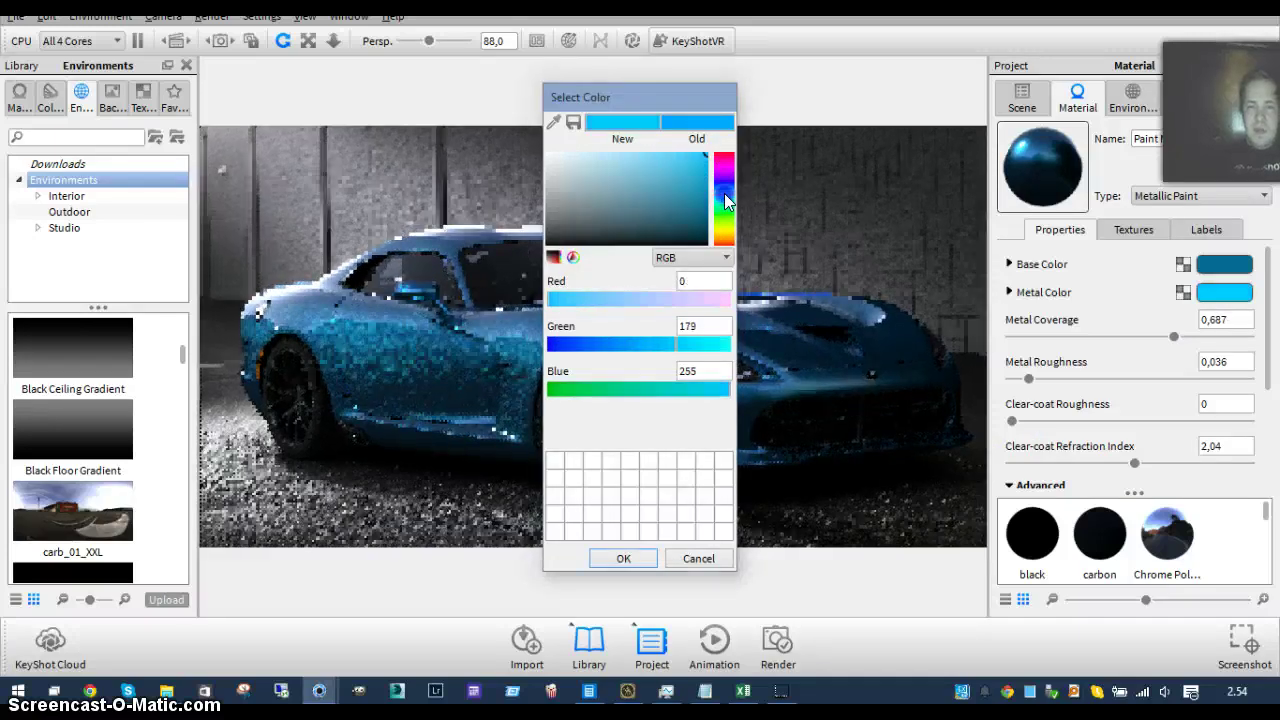
pyautogui.click(720, 194)
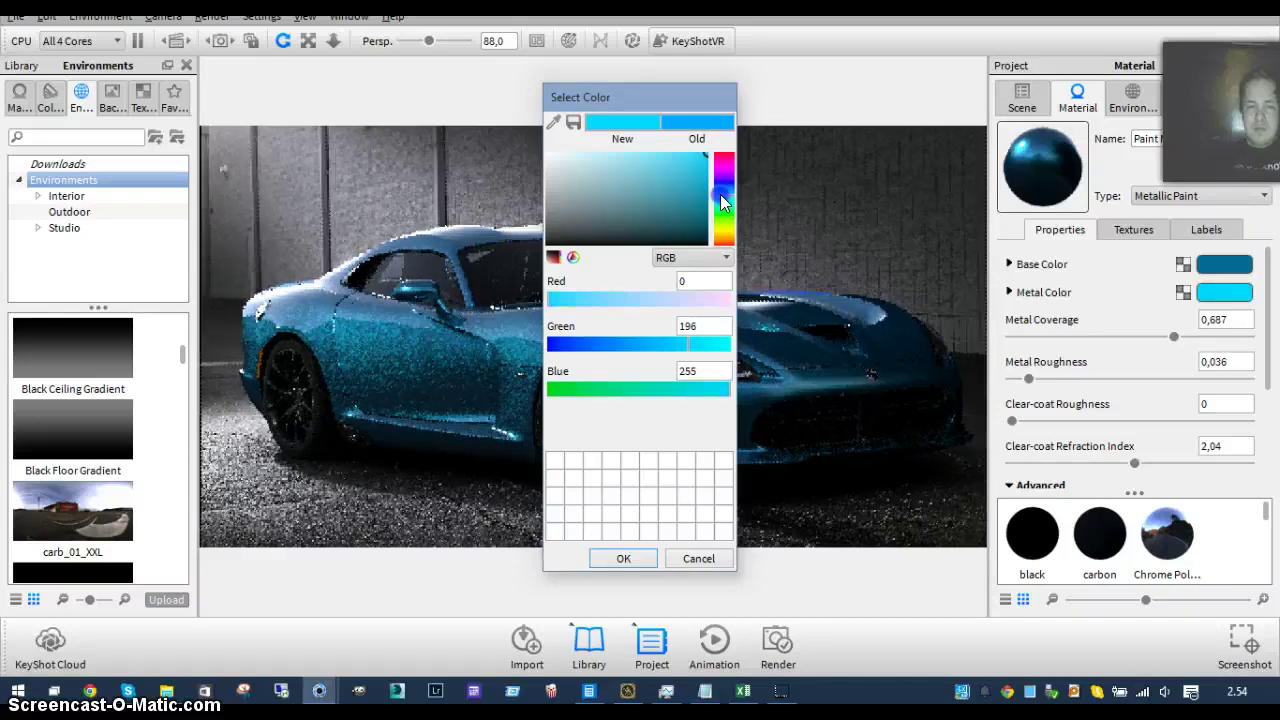
pyautogui.click(719, 191)
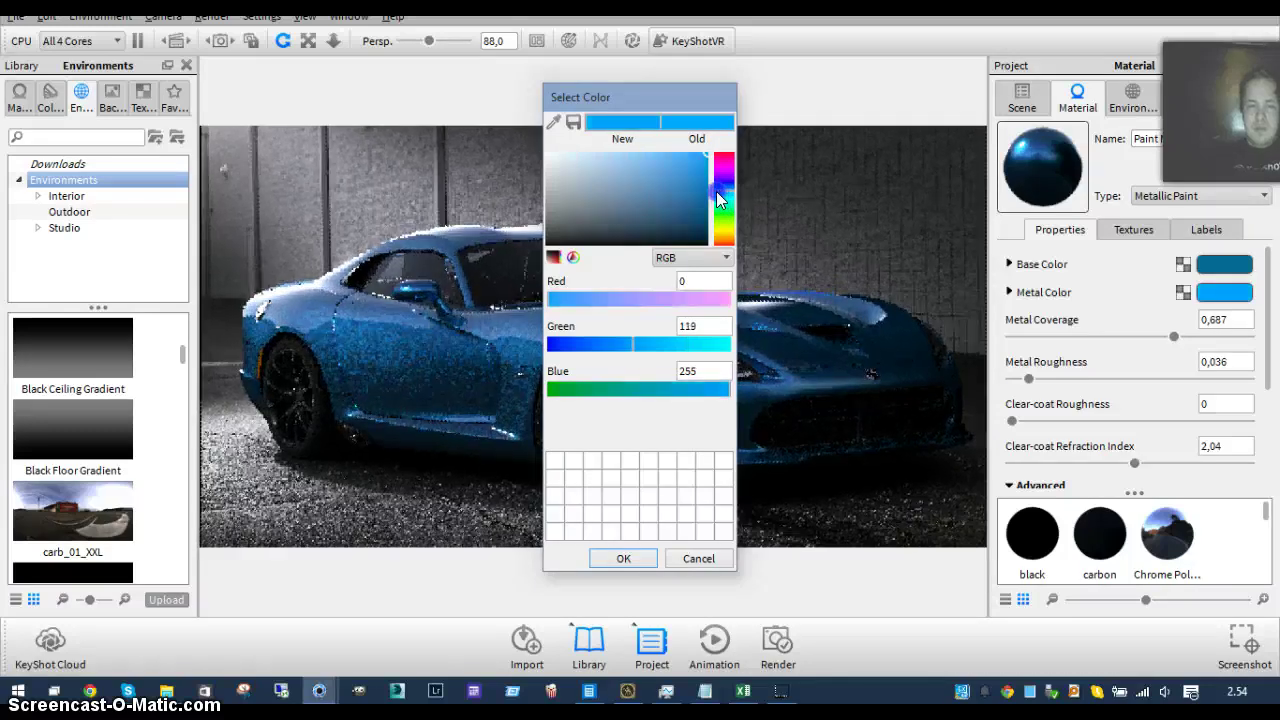
pyautogui.click(620, 559)
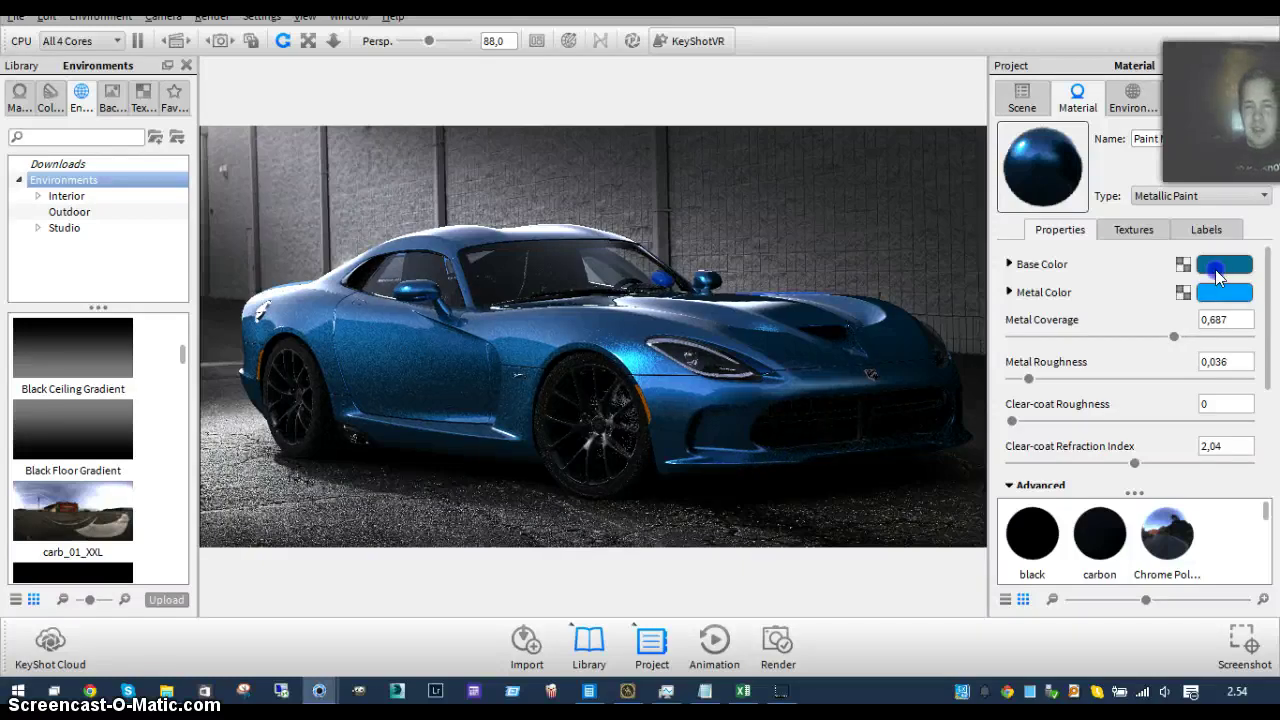
# - Shift the hue of the body paint's base color to a deep blue between teal and navy and set metal coverage to 0,734
pyautogui.click(1168, 265)
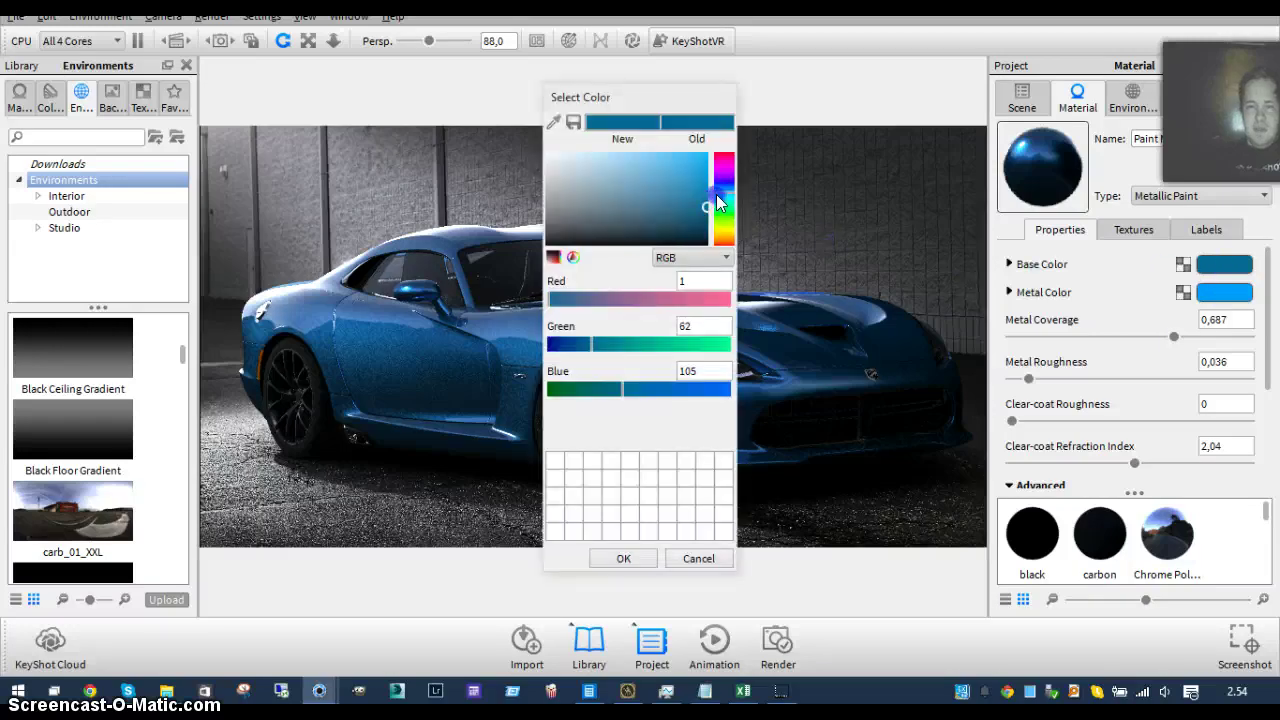
pyautogui.click(722, 201)
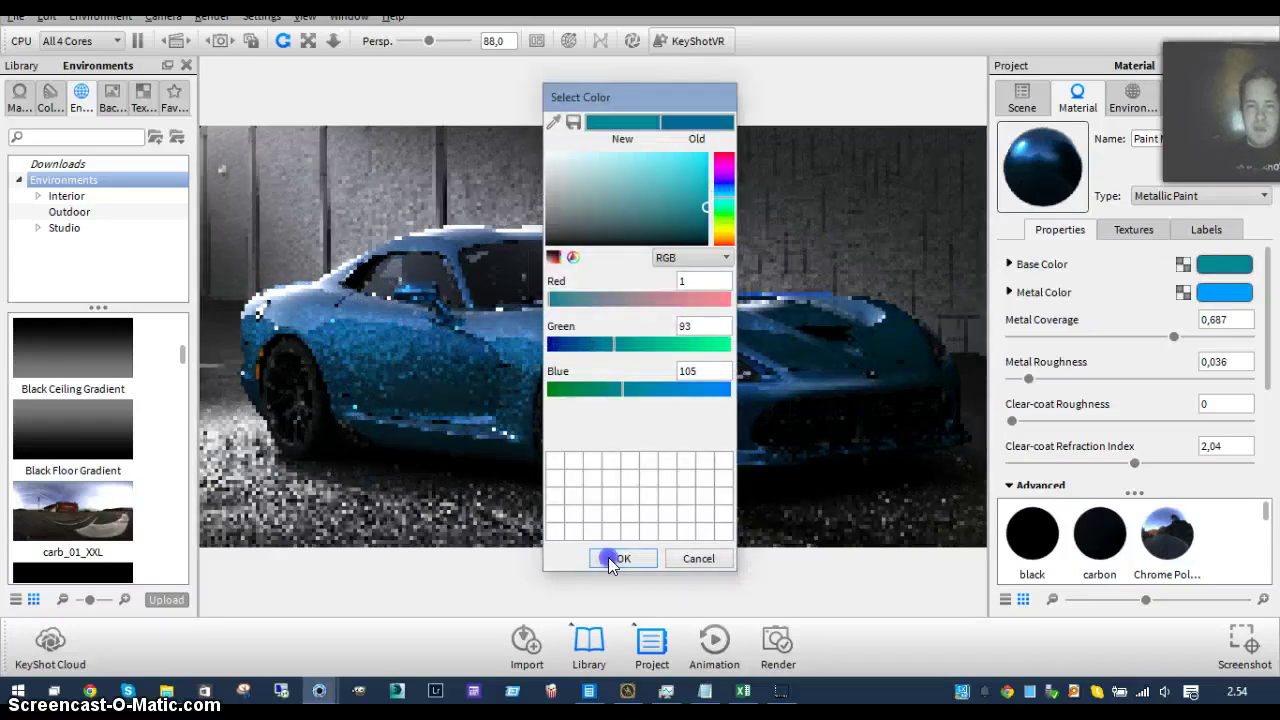
pyautogui.click(622, 563)
pyautogui.click(722, 198)
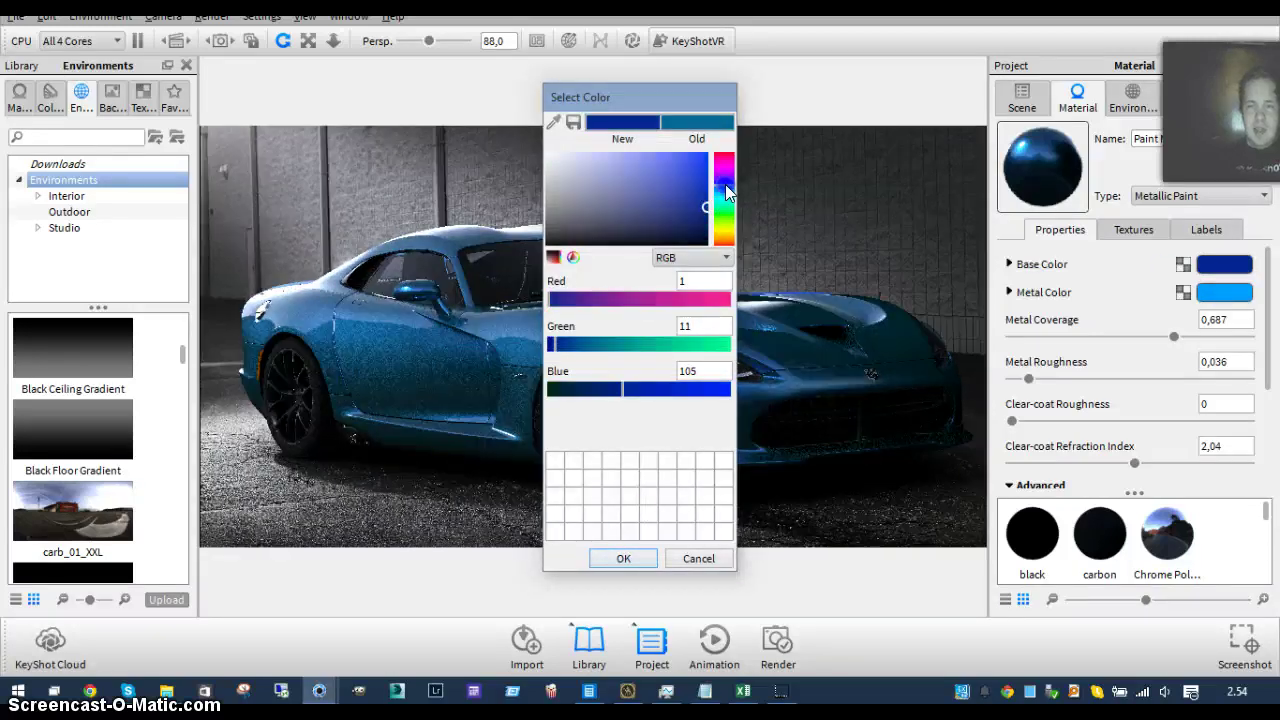
pyautogui.click(722, 198)
pyautogui.click(648, 558)
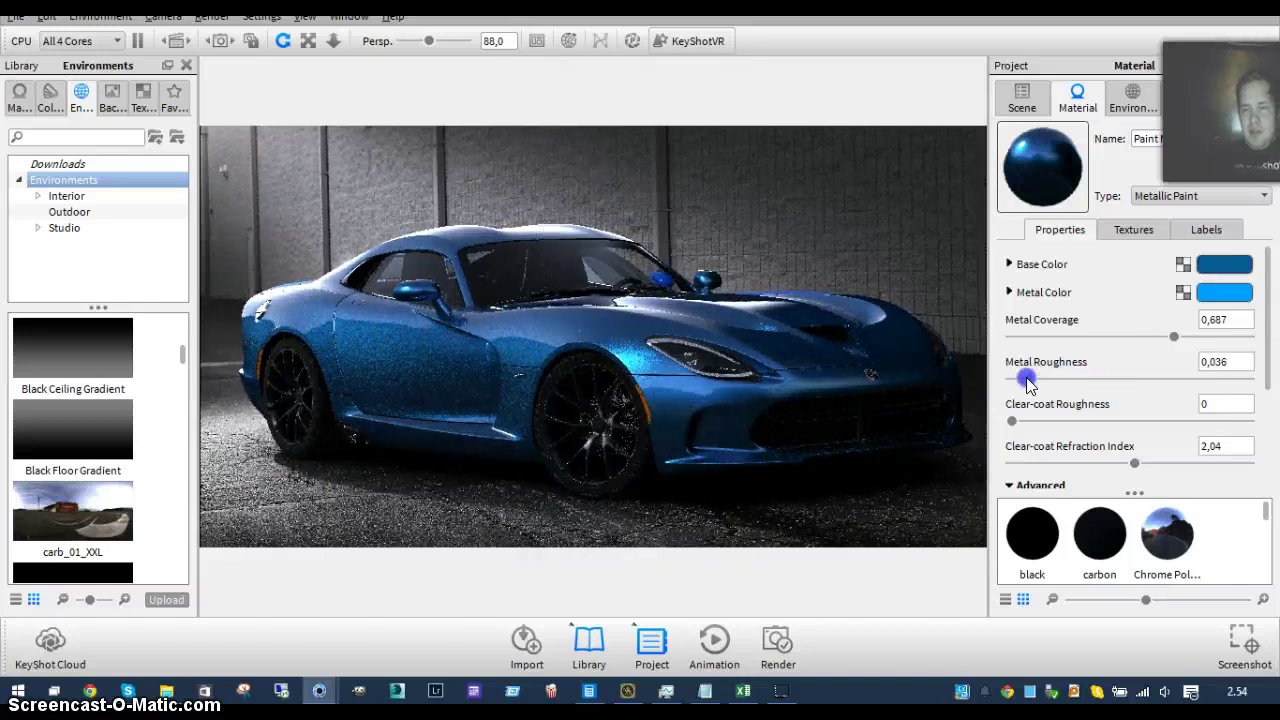
pyautogui.moveTo(1173, 338); pyautogui.dragTo(1074, 337)
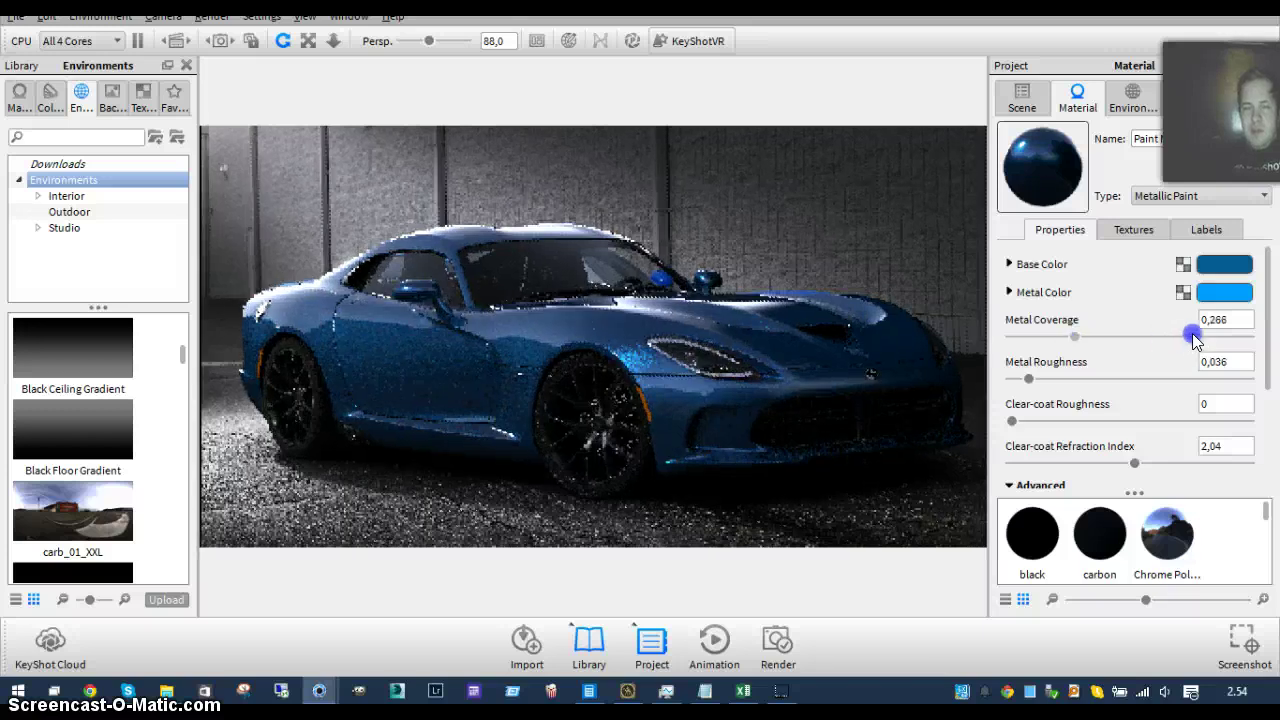
pyautogui.click(1184, 338)
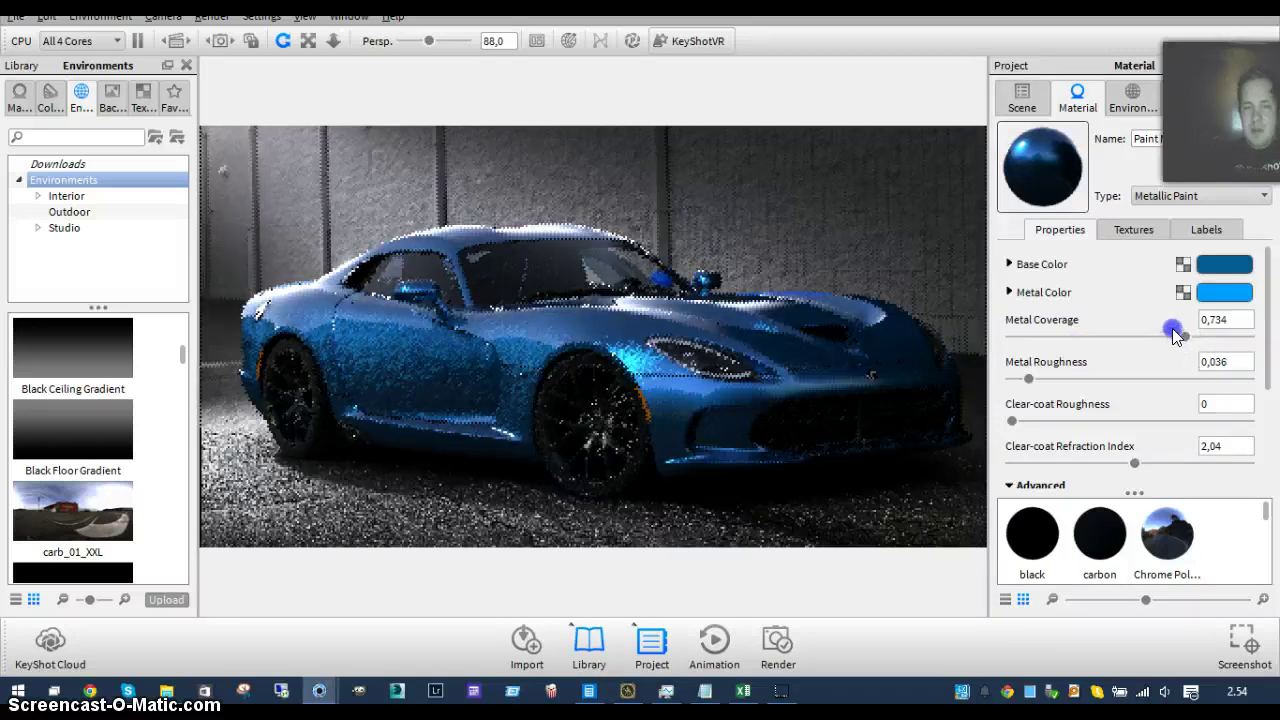
# - Set the HDRI environment's brightness to 1,025 and raise its contrast
pyautogui.click(1125, 97)
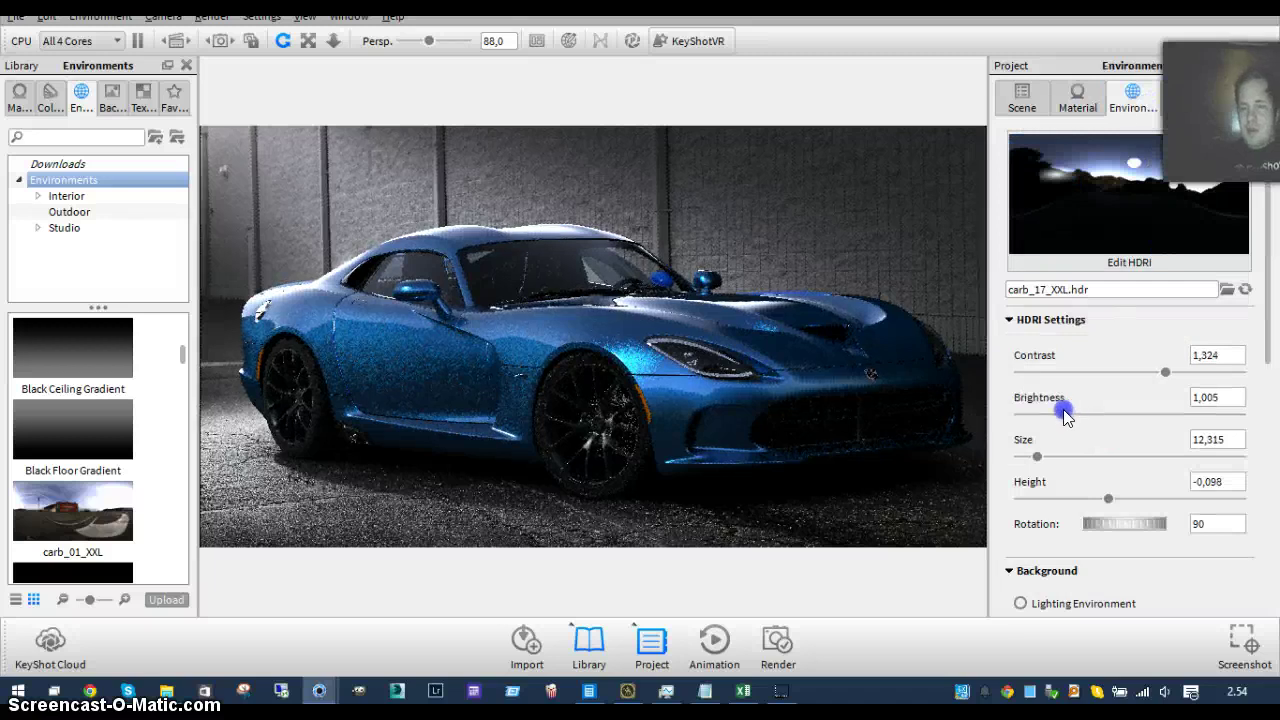
pyautogui.moveTo(1061, 416); pyautogui.dragTo(1065, 413)
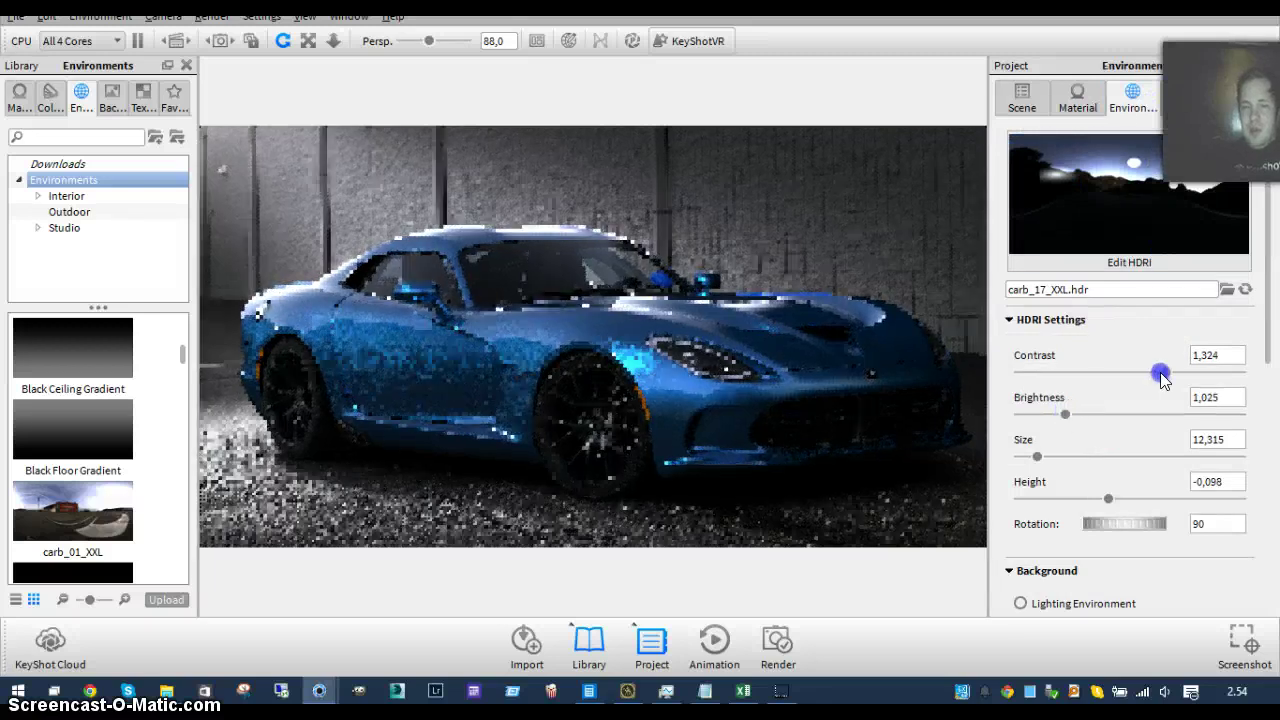
pyautogui.moveTo(1164, 371); pyautogui.dragTo(1195, 372)
# - Set the overall image gamma to 1,56 and the image brightness to 1,345
pyautogui.click(1243, 94)
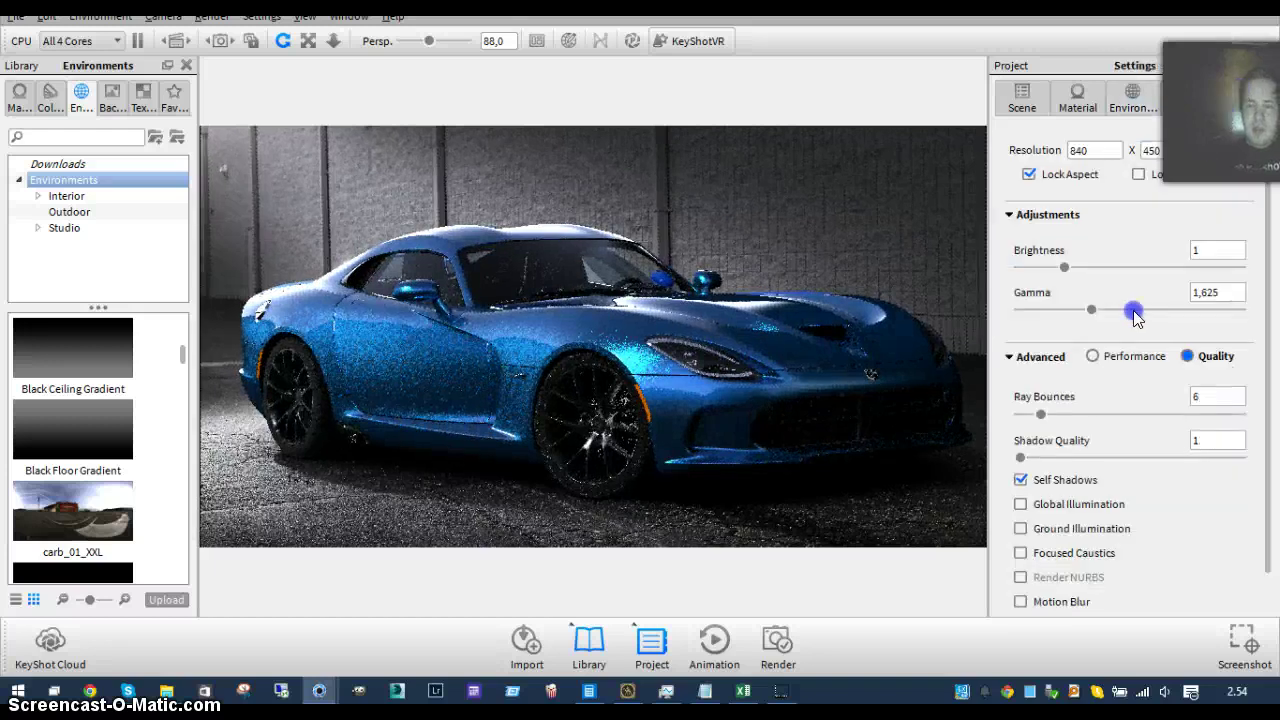
pyautogui.moveTo(1101, 316); pyautogui.dragTo(1087, 277)
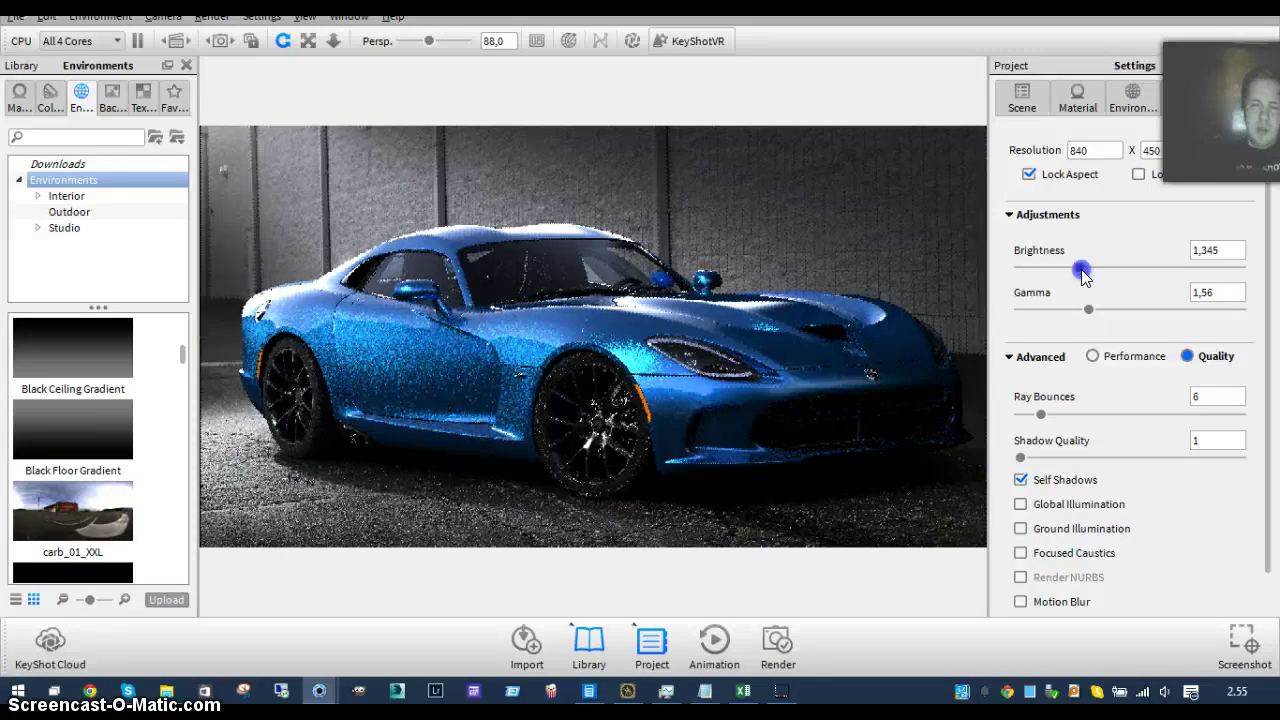